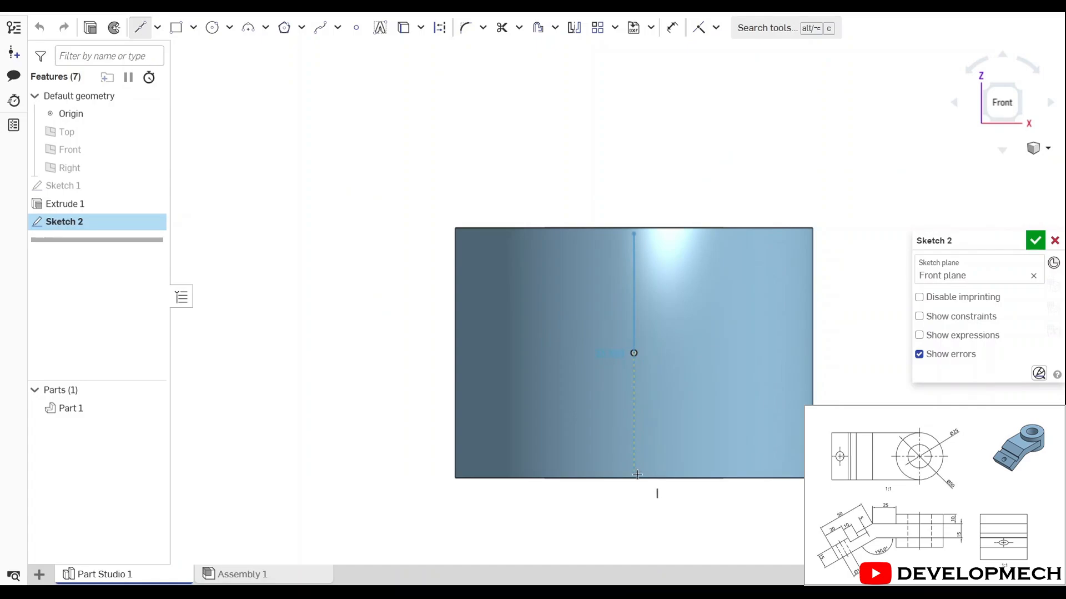
- Sketch a vertical midpoint line about 43 mm long centred on the origin and convert it to construction geometry
click(636, 505)
right_click(635, 505)
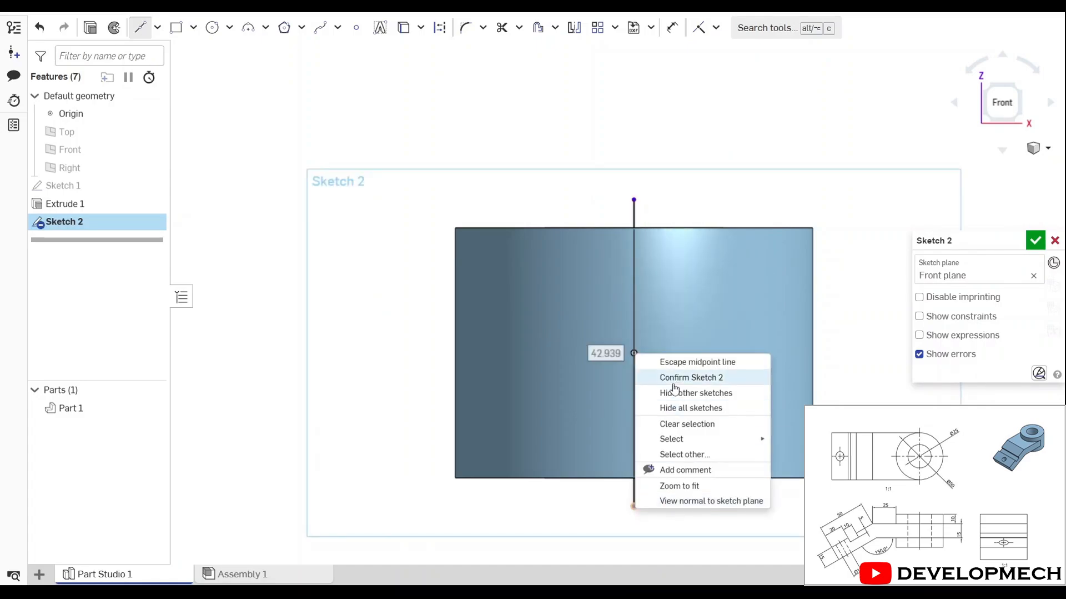
click(676, 367)
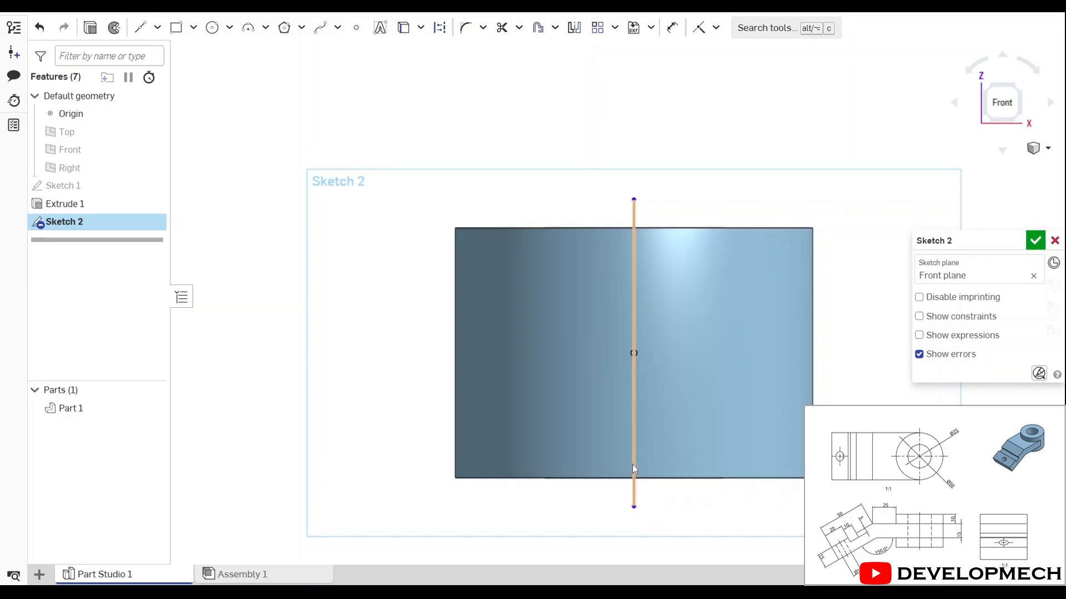
right_click(635, 494)
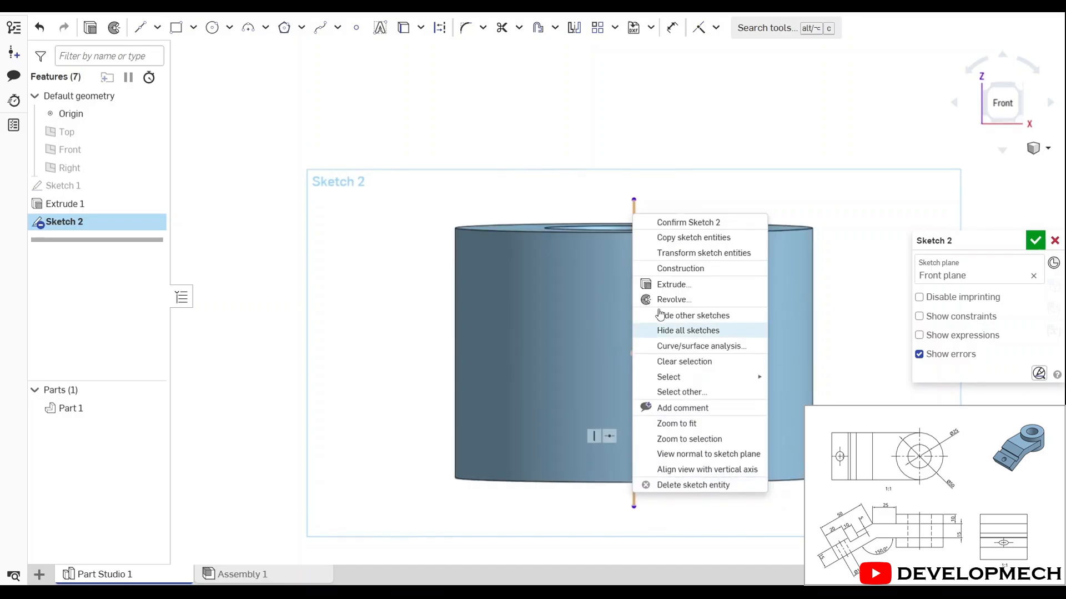
click(687, 270)
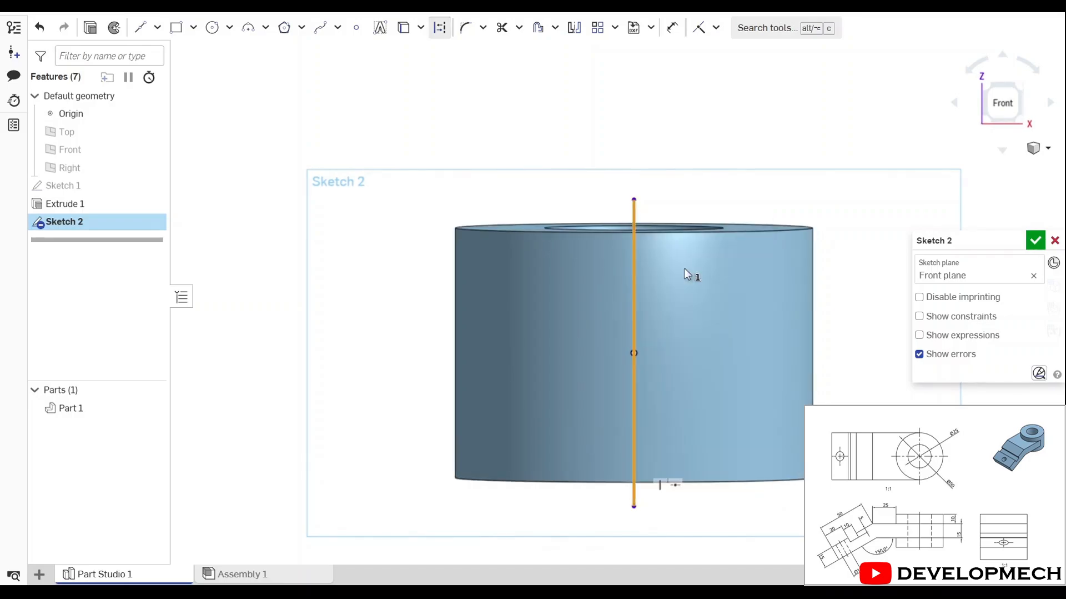
right_click(636, 215)
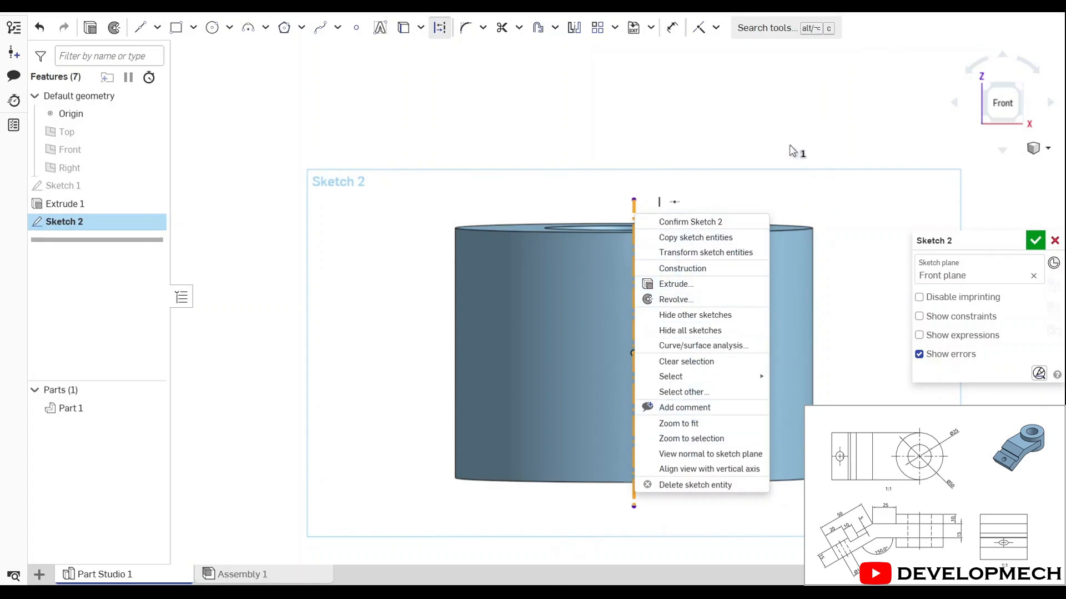
click(776, 131)
click(1000, 109)
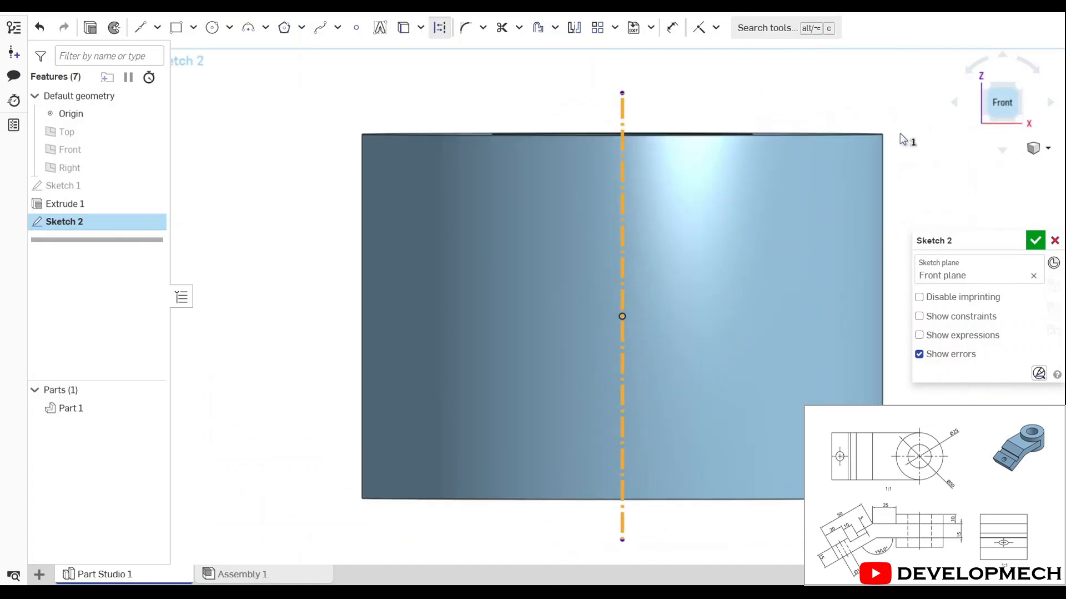
- Sketch a short vertical construction segment on the centreline, continued by a horizontal one running out past the cylinder's left side
scroll(766, 368, up, 2)
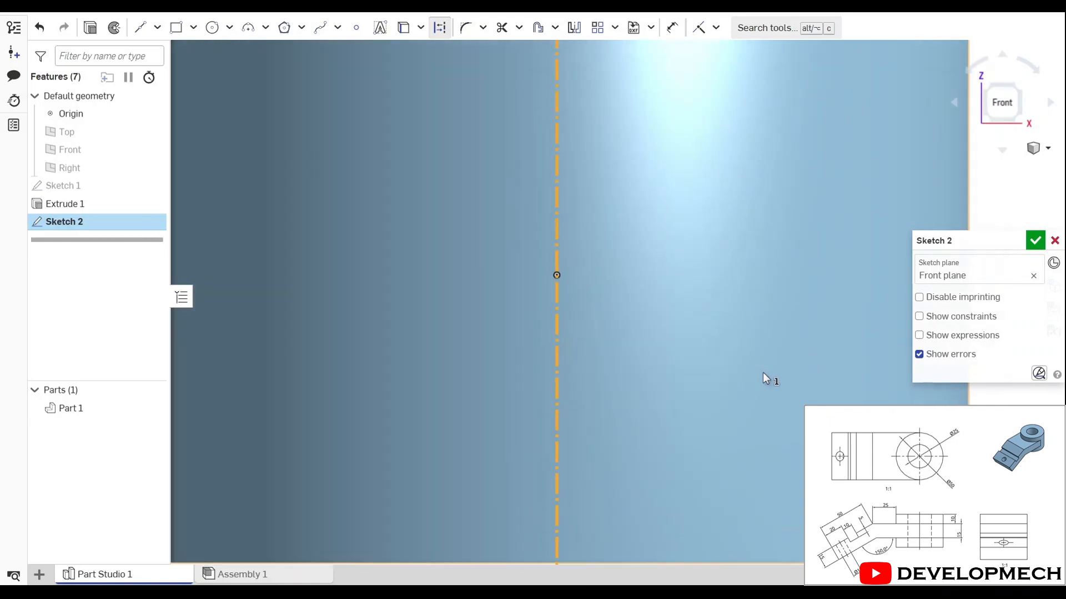
scroll(763, 372, down, 1)
scroll(763, 372, down, 3)
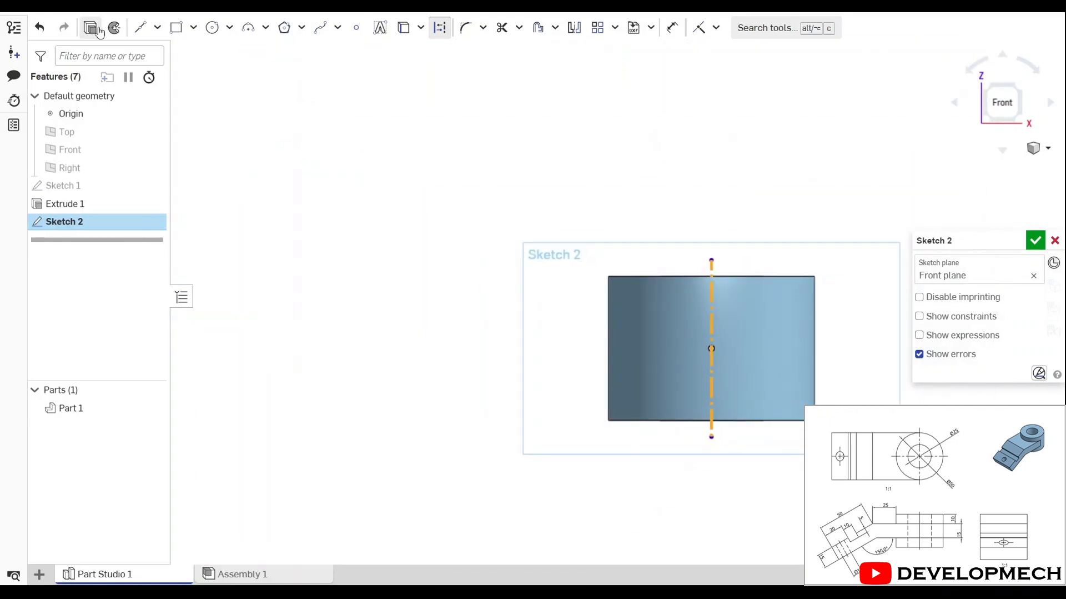
click(157, 27)
click(147, 50)
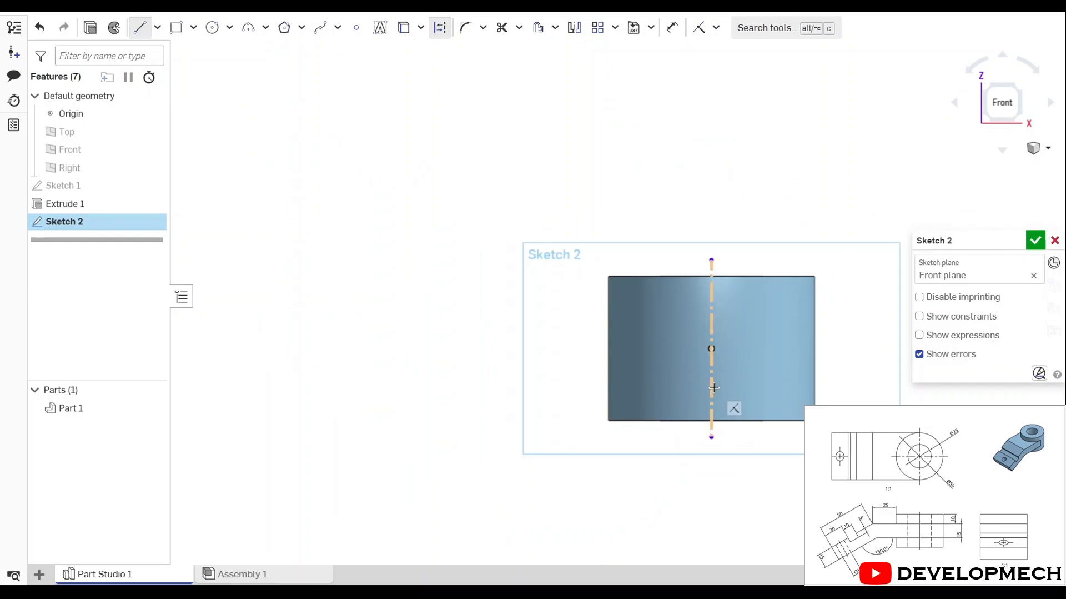
click(712, 381)
scroll(603, 334, down, 3)
scroll(595, 334, up, 6)
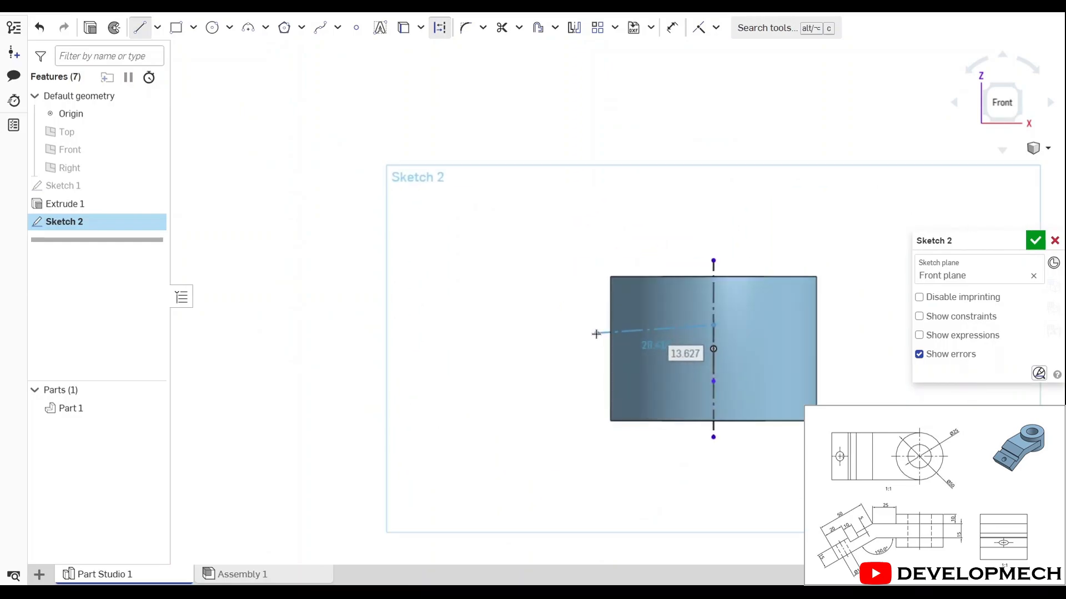
click(522, 321)
key(Escape)
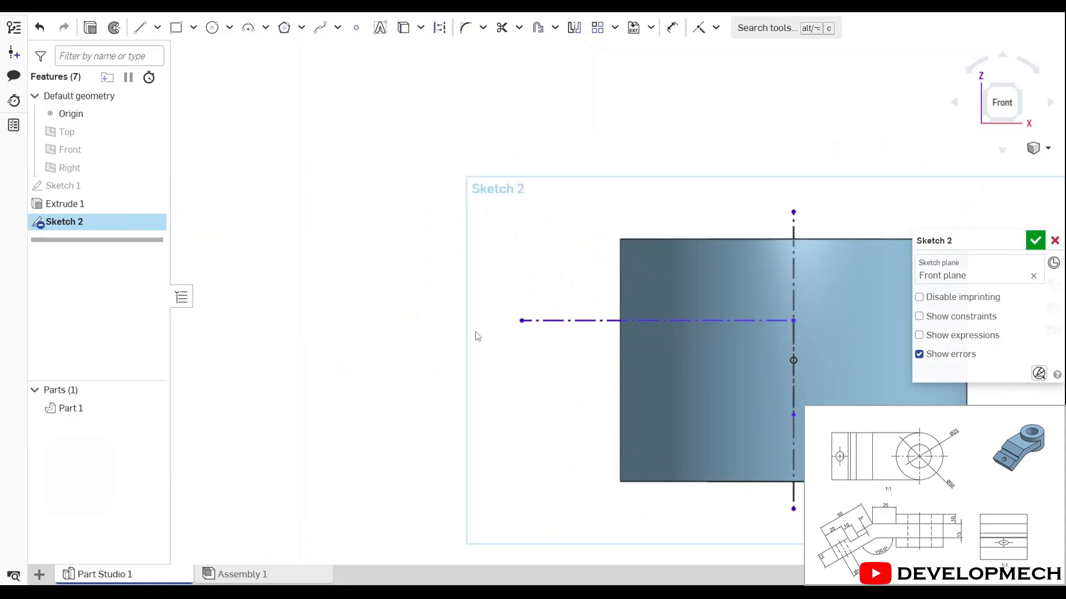
- Delete the horizontal construction line, the vertical centreline and the short vertical segment from the sketch
click(584, 321)
key(Delete)
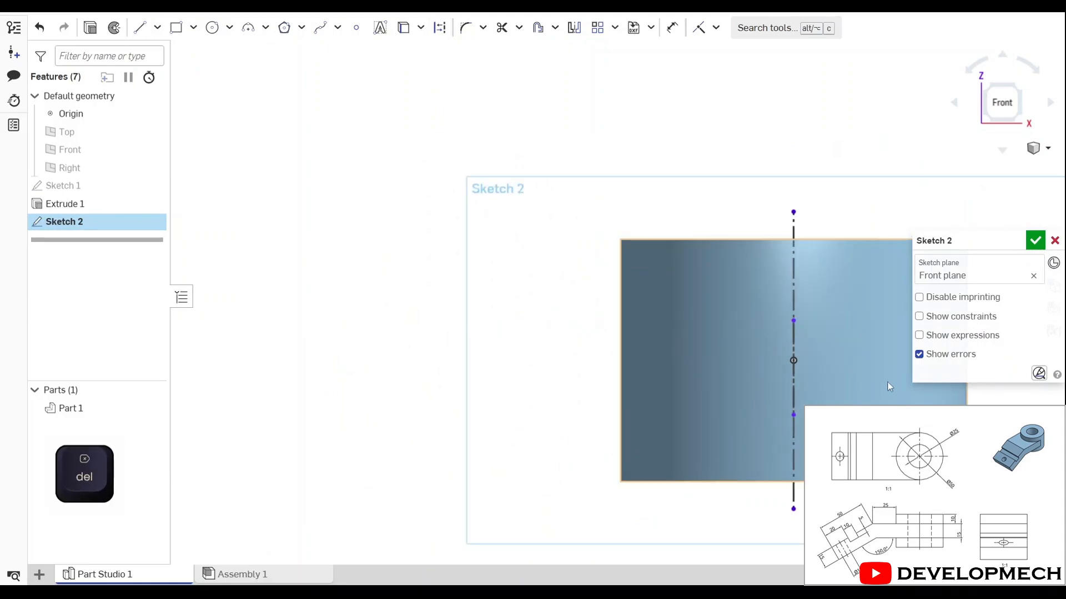
click(795, 378)
key(Delete)
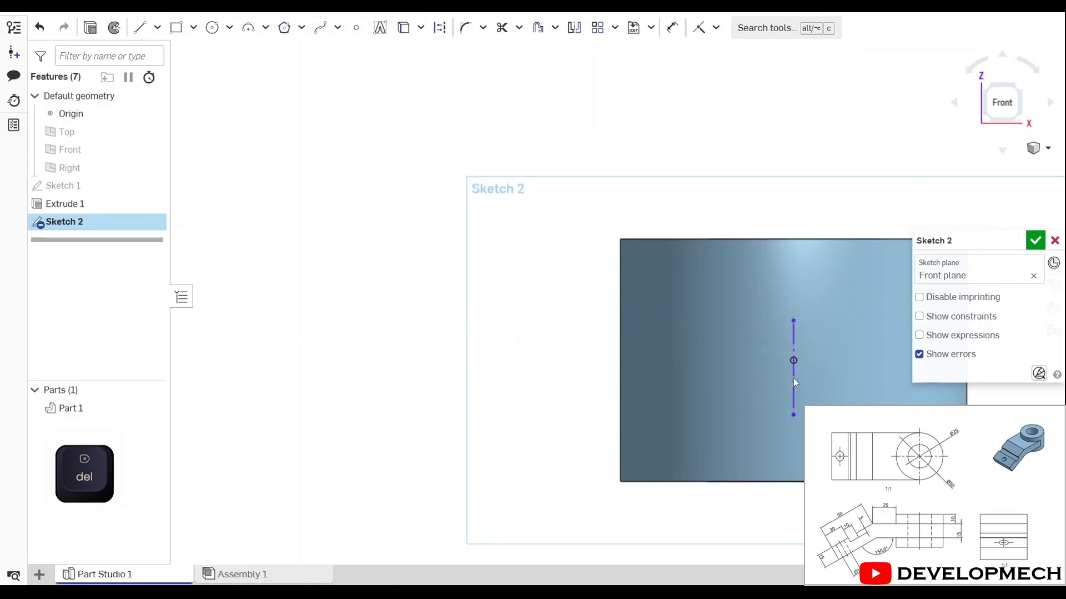
click(794, 377)
key(Delete)
- Sketch a vertical midpoint line about 43 mm long through the origin and turn it into a construction centreline
click(156, 37)
click(162, 74)
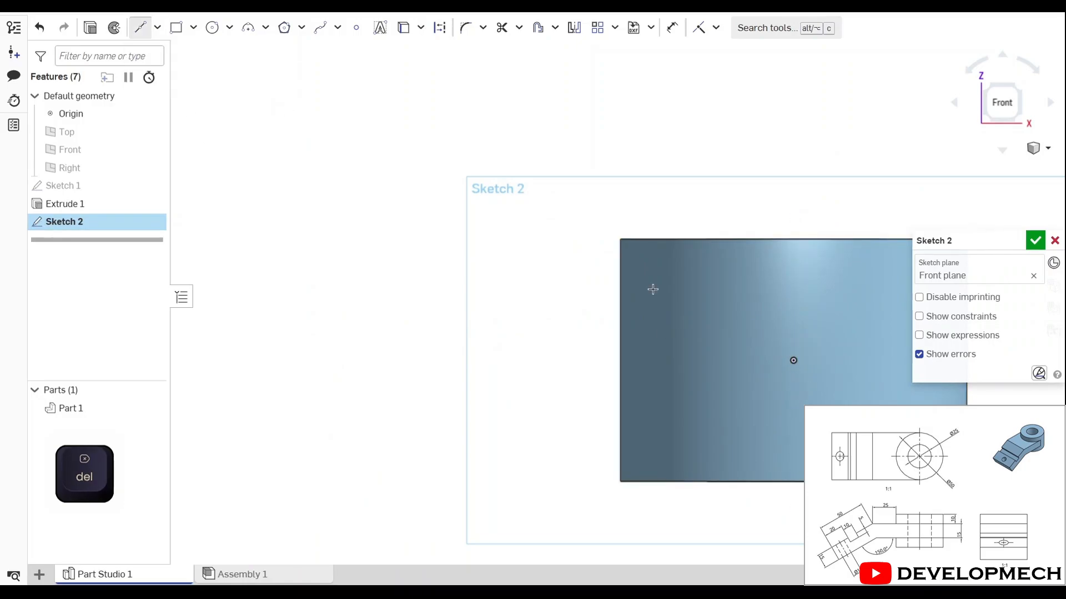
click(795, 509)
right_click(796, 509)
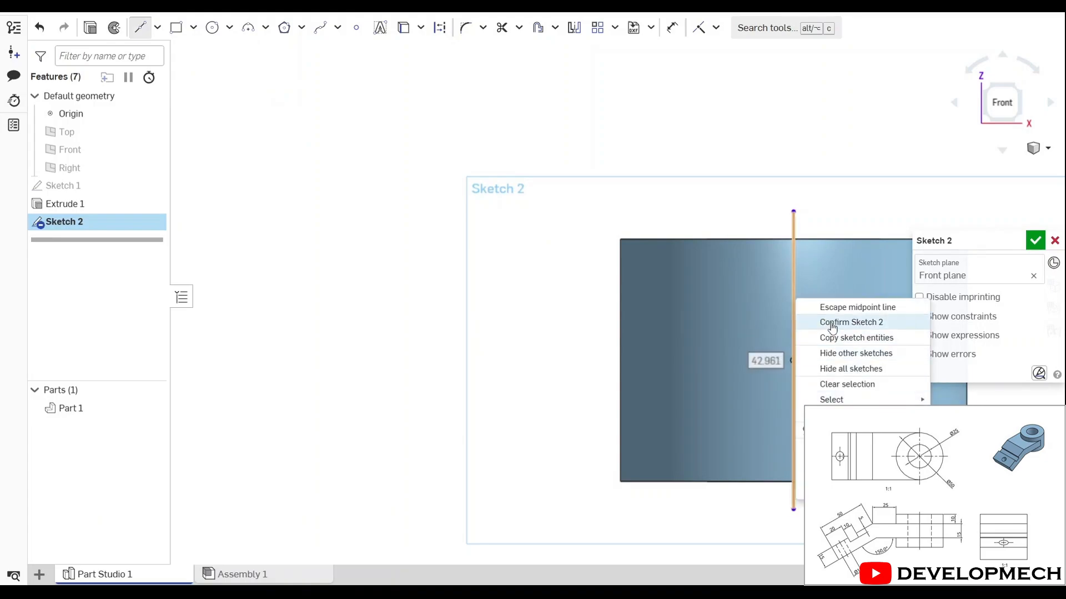
key(Escape)
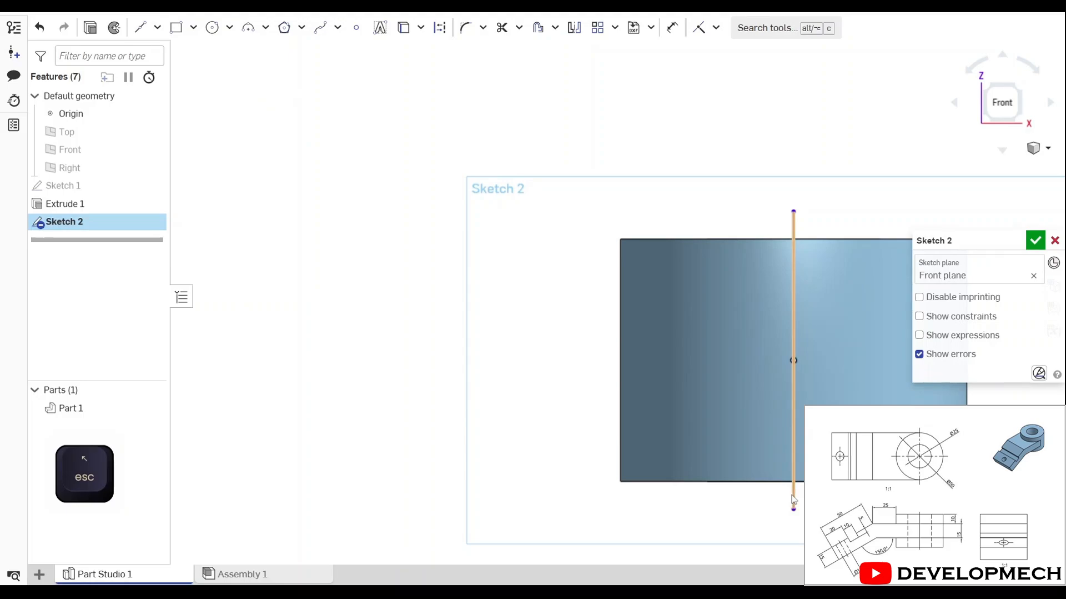
right_click(794, 498)
click(801, 272)
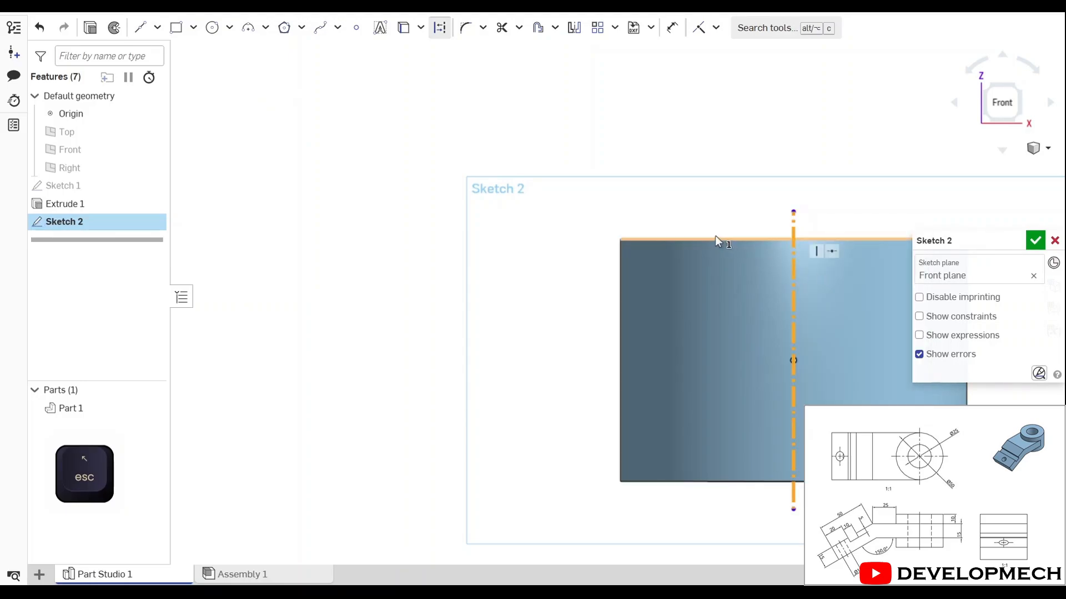
click(619, 136)
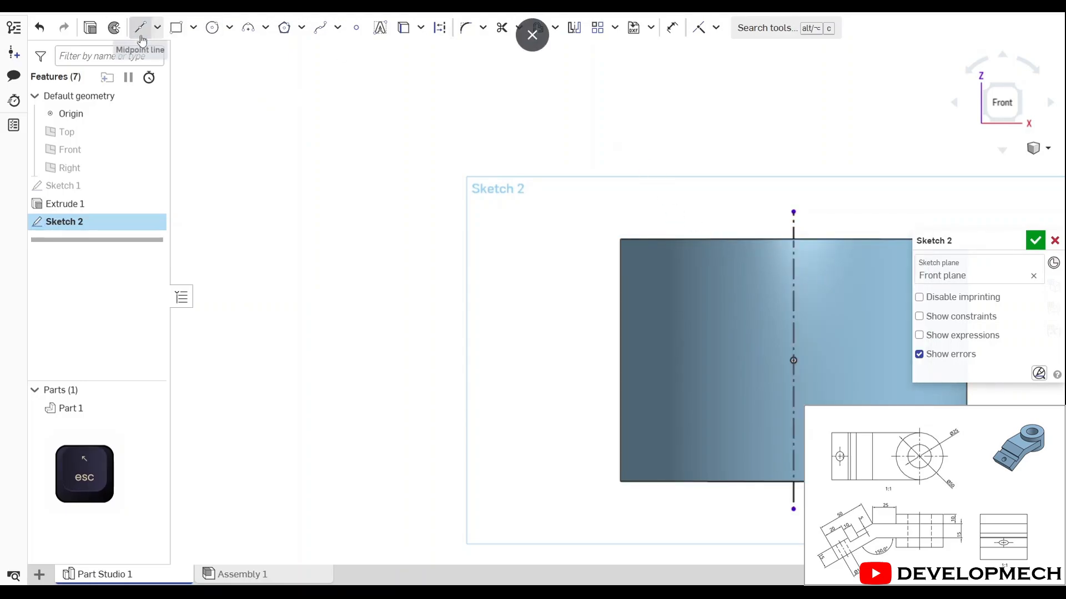
- Sketch the arm's upper edge: a horizontal line about 35 mm leftward from the centreline, continued by a downward-sloping line about 49 mm long
click(157, 26)
click(161, 50)
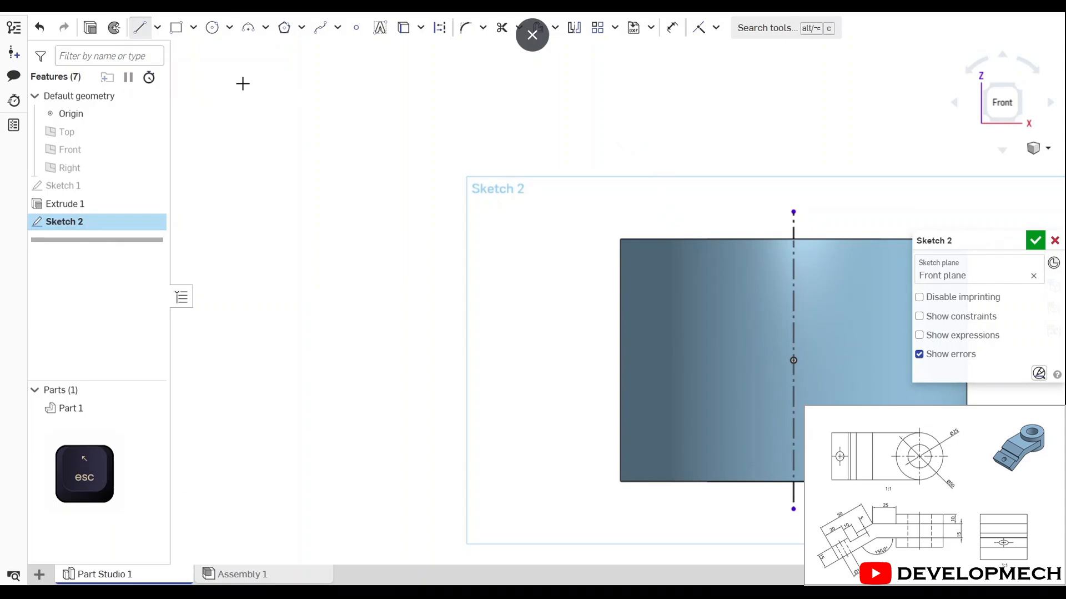
click(794, 308)
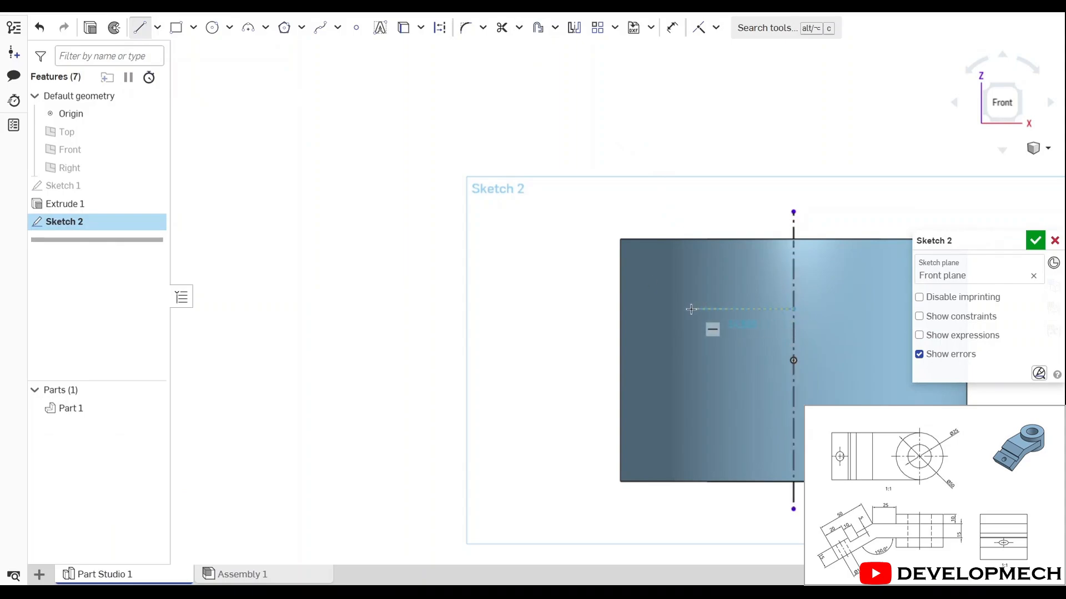
click(550, 308)
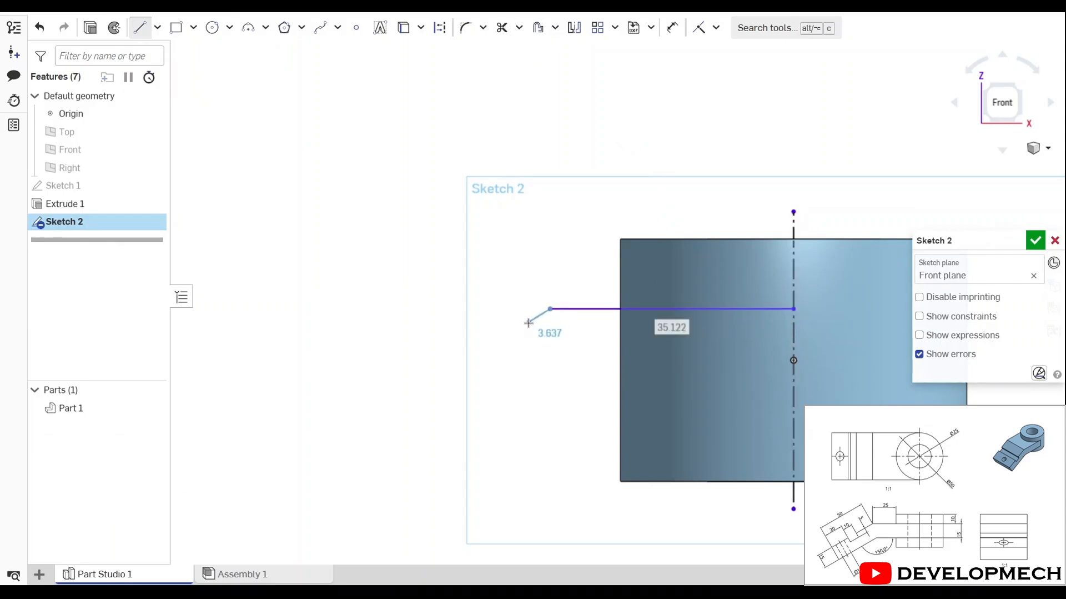
scroll(529, 323, up, 4)
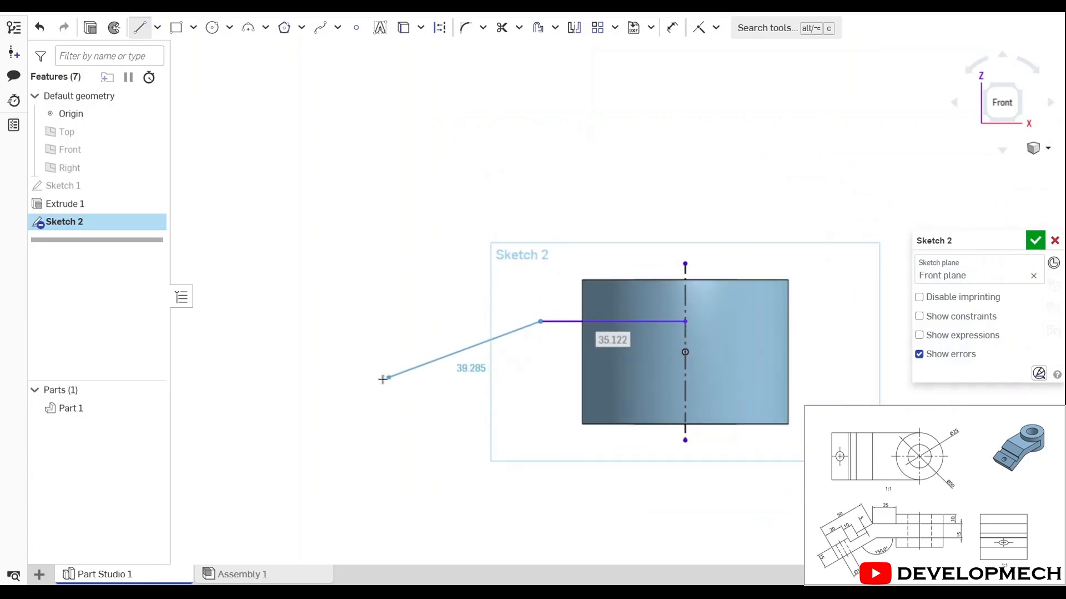
click(350, 390)
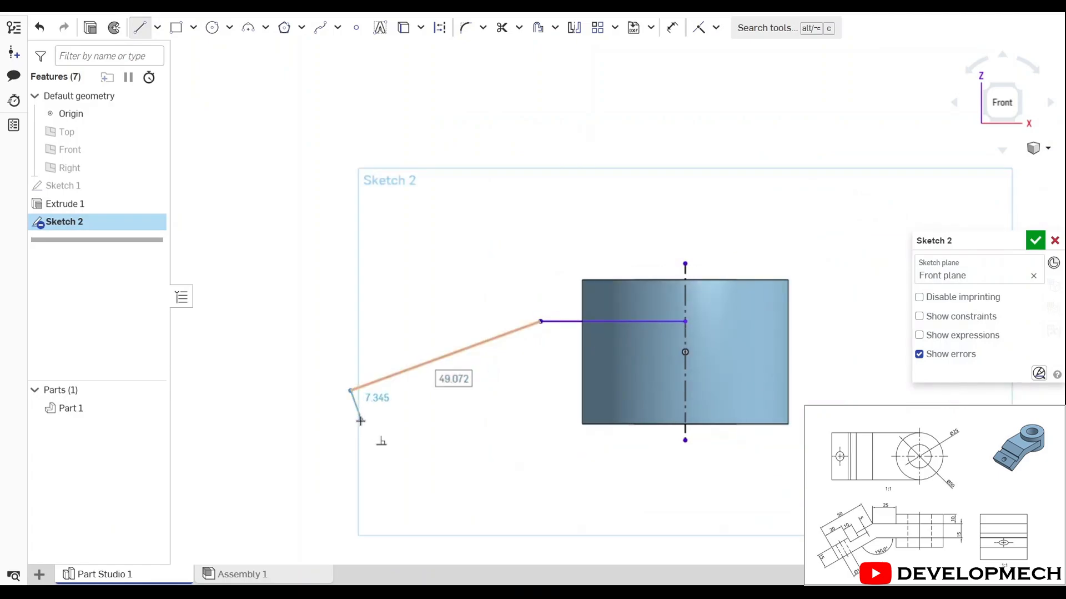
- Close the arm profile with a perpendicular end about 11 mm, a parallel return about 49 mm and a horizontal line about 31 mm to the centreline
click(366, 433)
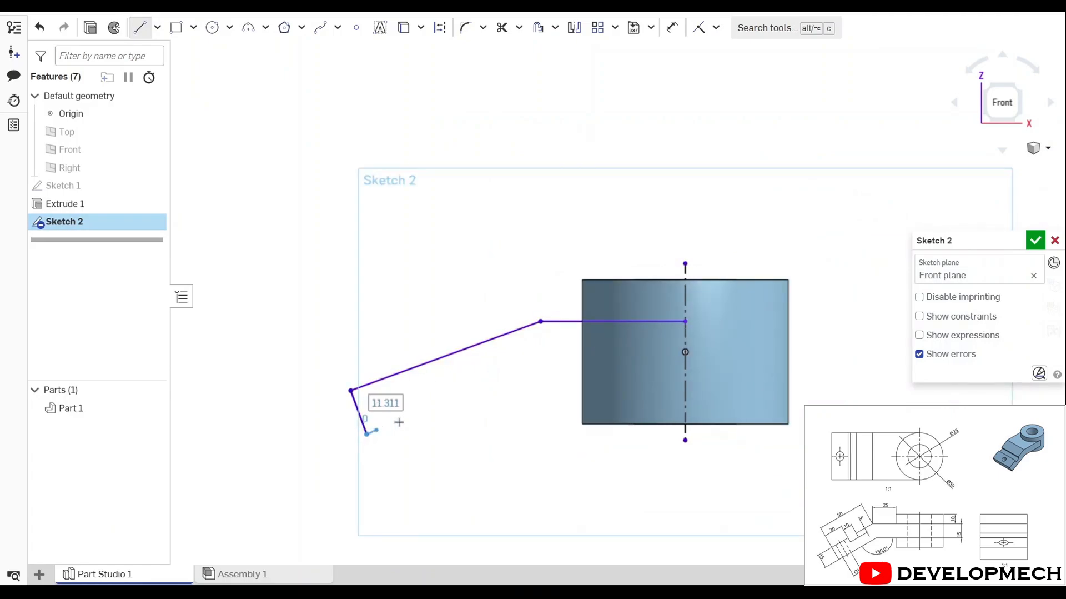
click(557, 366)
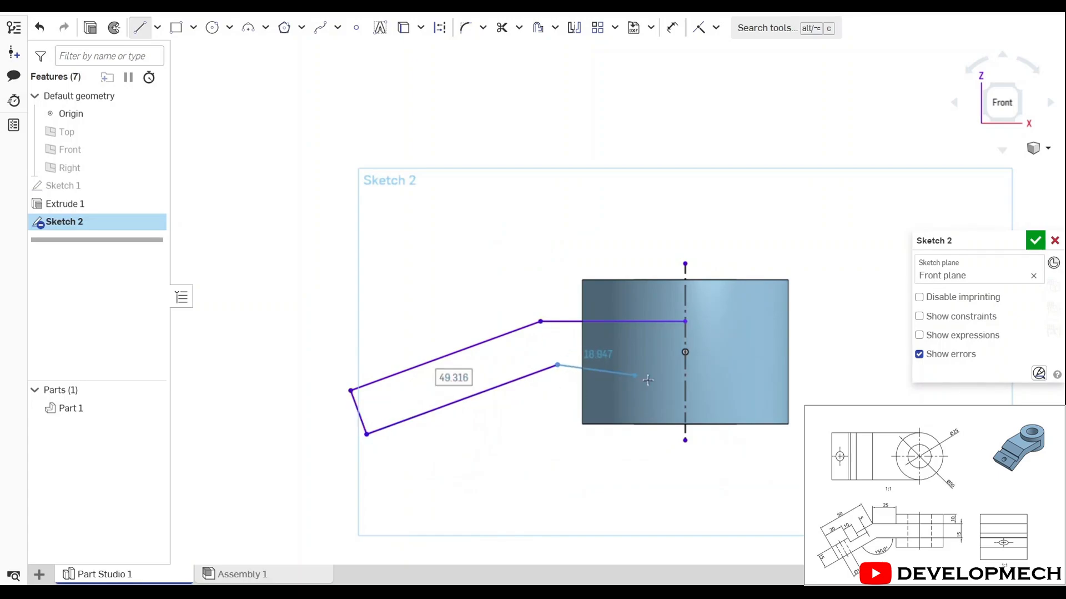
click(687, 365)
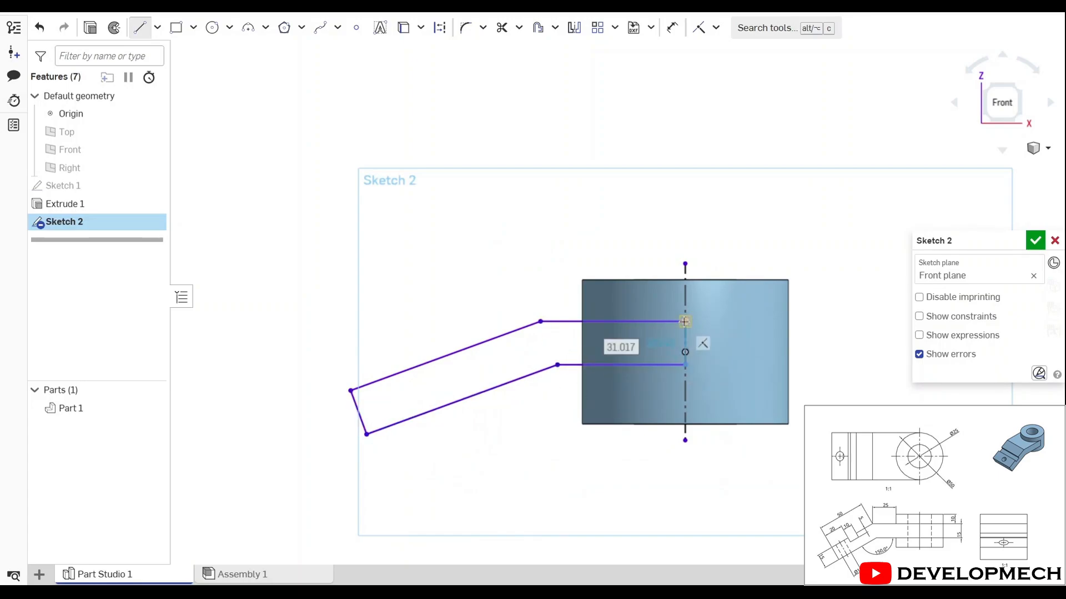
click(686, 320)
right_click(685, 321)
key(Escape)
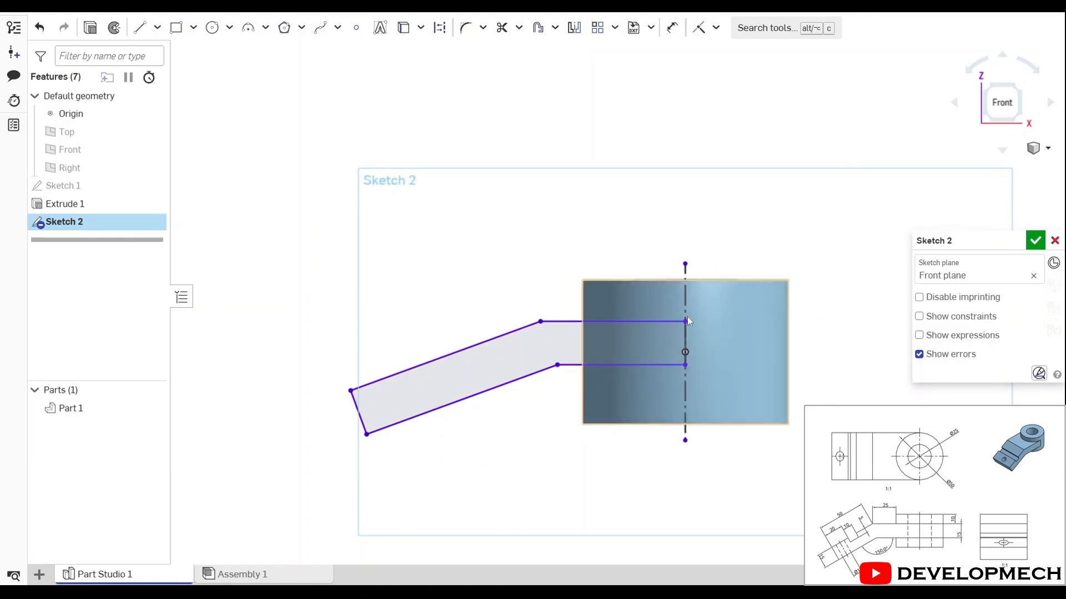
- Dimension the vertical distance between the arm's upper and lower endpoints on the centreline as 15 mm
key(d)
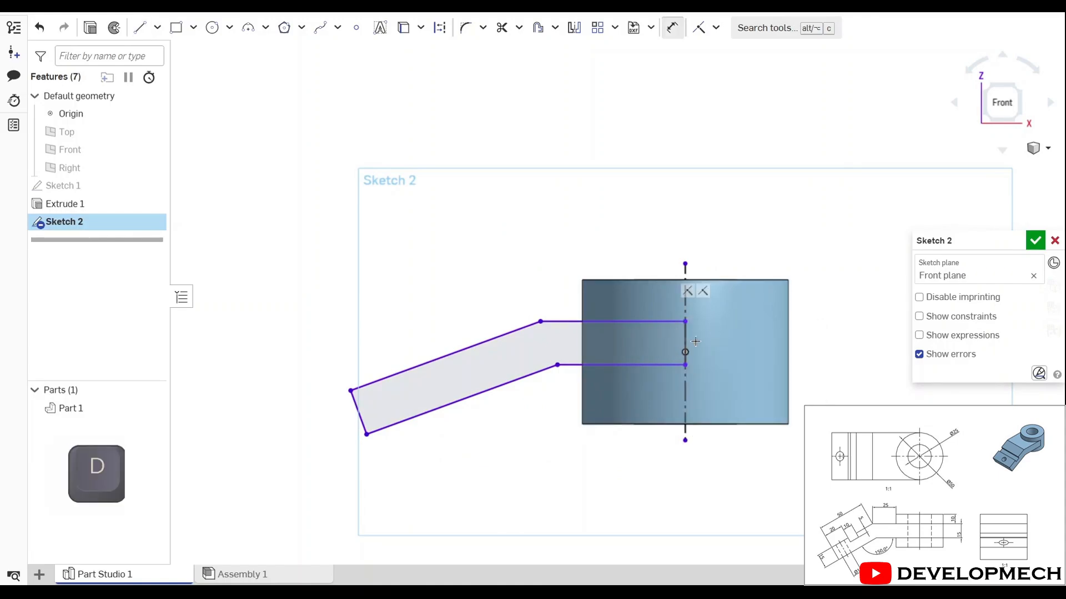
click(685, 365)
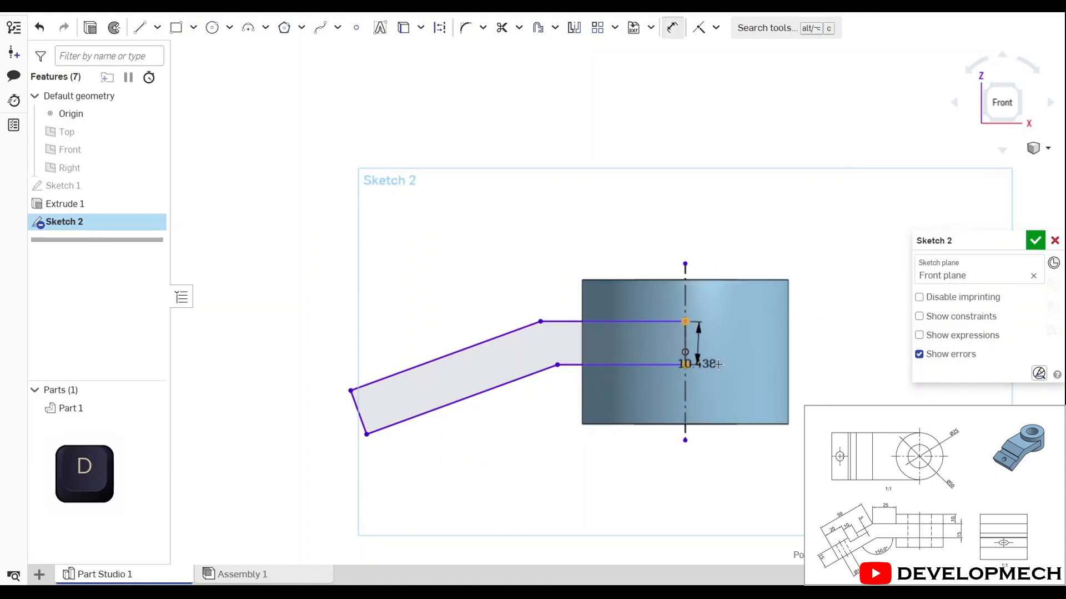
click(838, 373)
text(1)
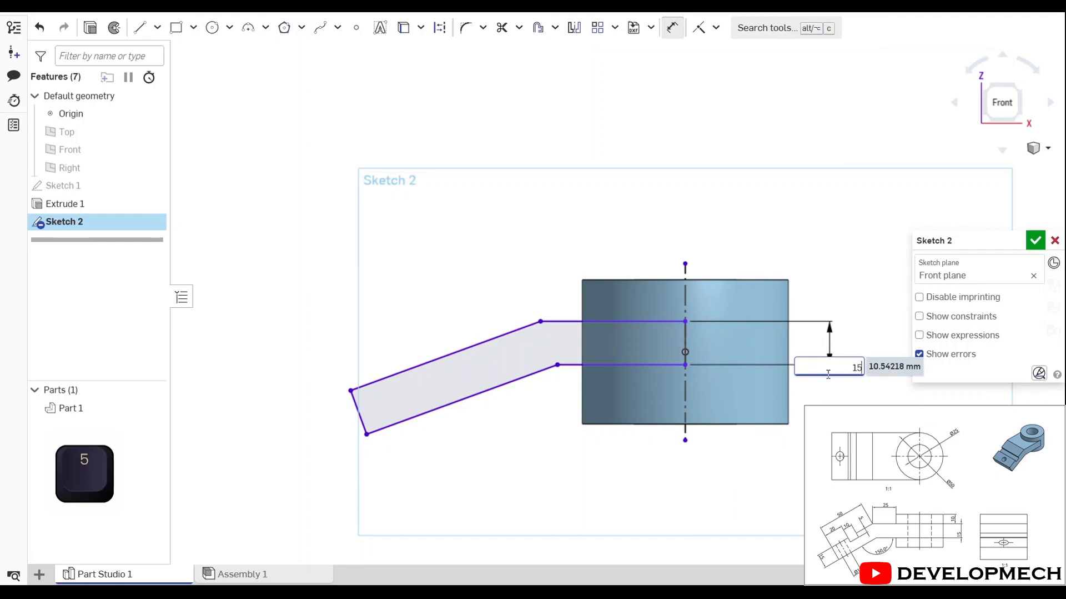
text(5)
key(Return)
click(684, 308)
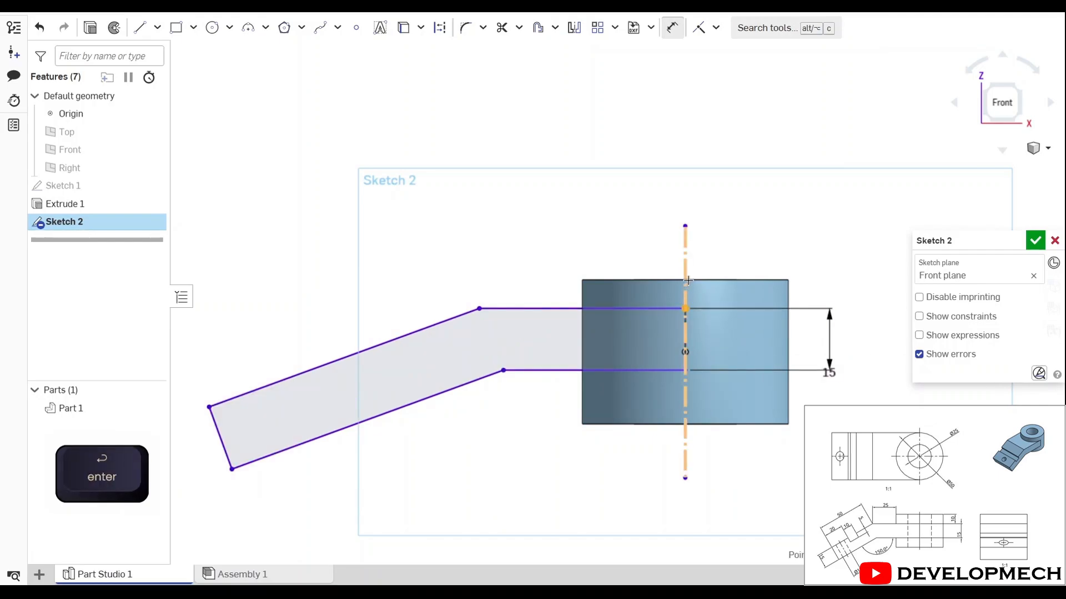
click(687, 281)
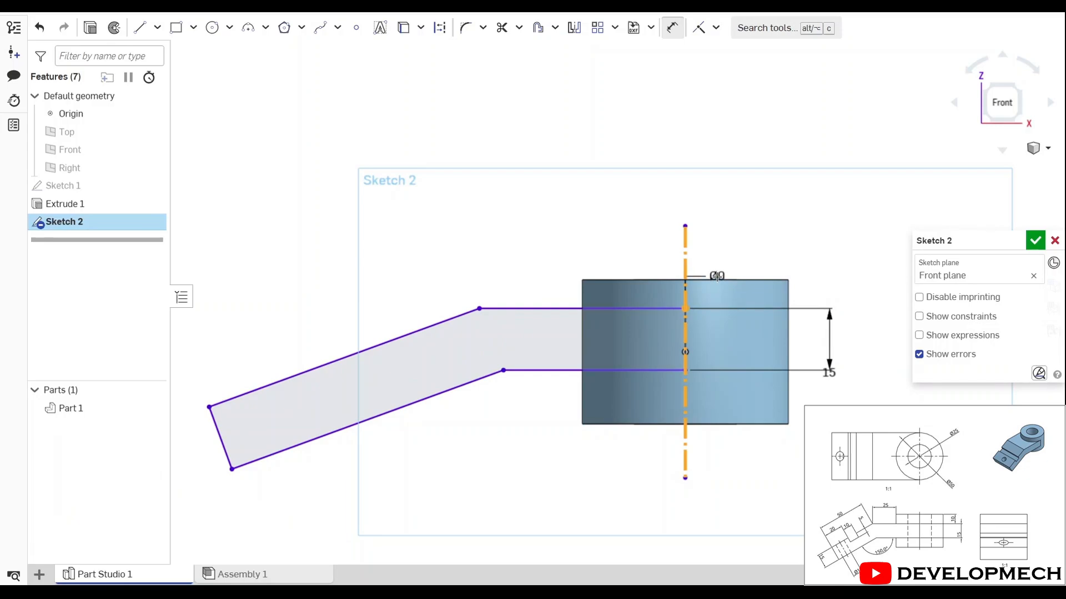
key(Escape)
- Dimension the distance from the cylinder's top edge to the arm's upper endpoint on the centreline as 10 mm
key(d)
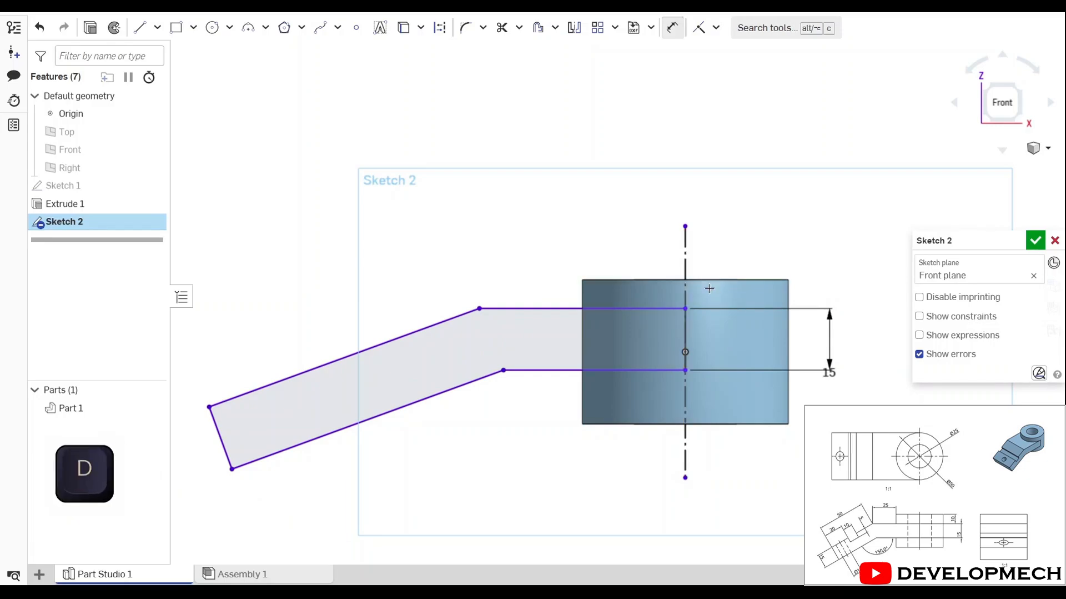
click(700, 280)
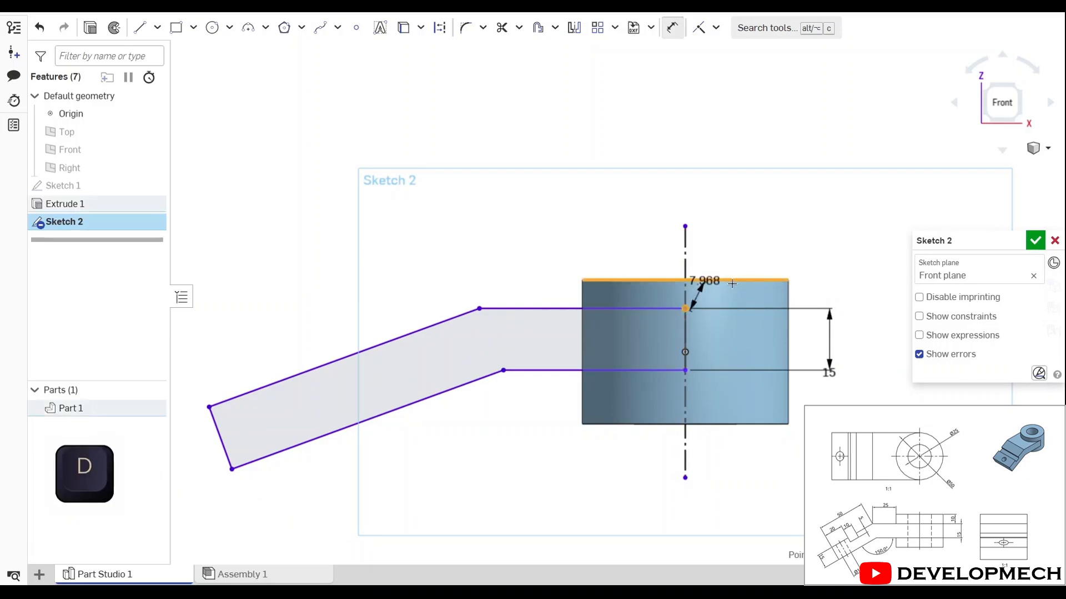
click(817, 281)
text(10)
key(Return)
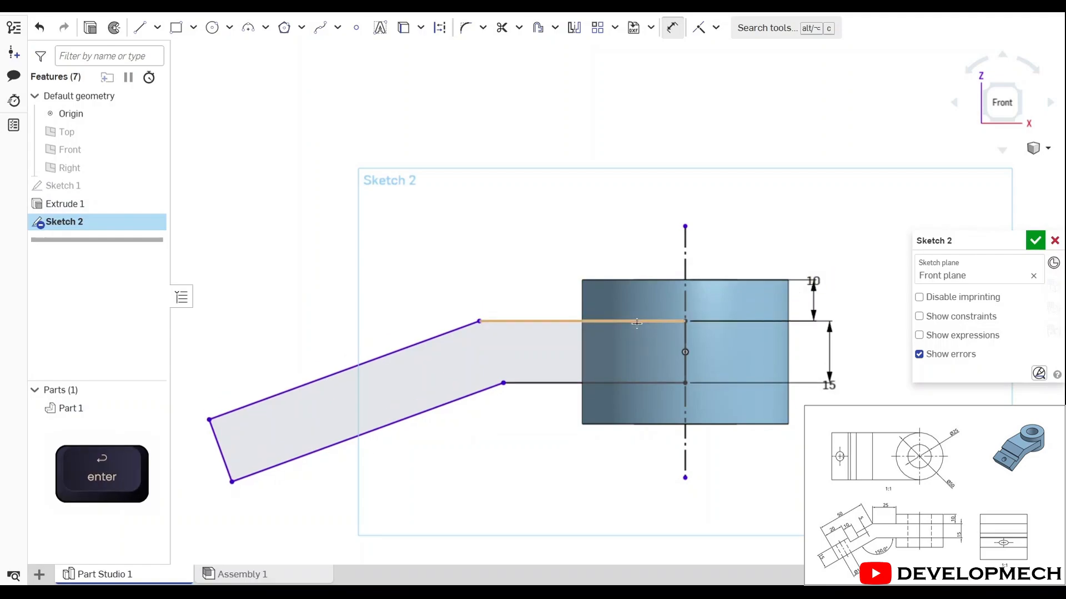
click(638, 323)
click(632, 383)
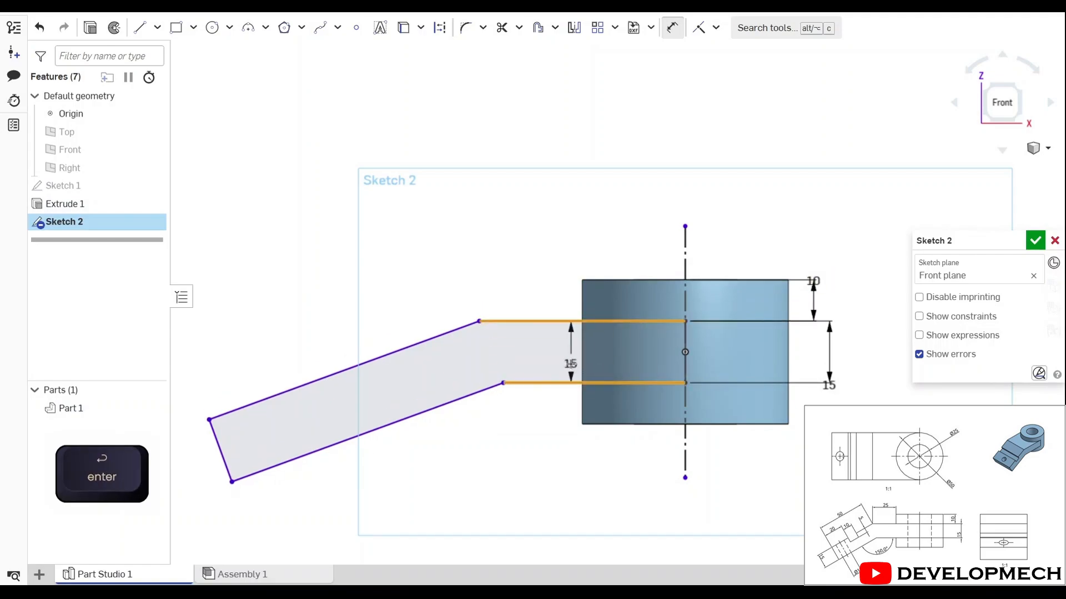
key(Escape)
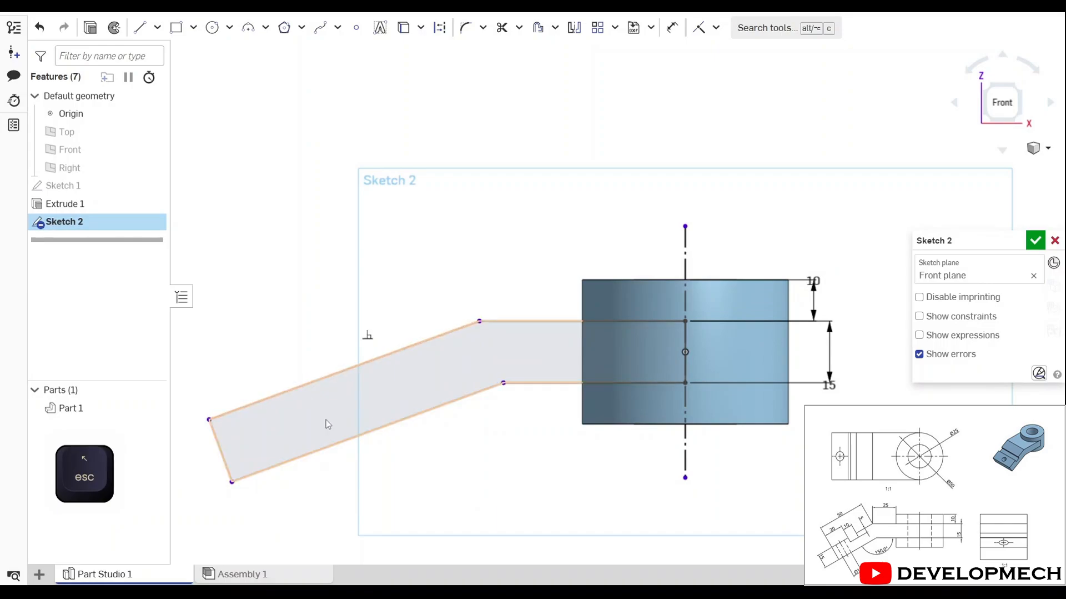
- Dimension the thickness between the arm's upper and lower sloped edges as 15 mm
key(d)
click(389, 354)
click(413, 415)
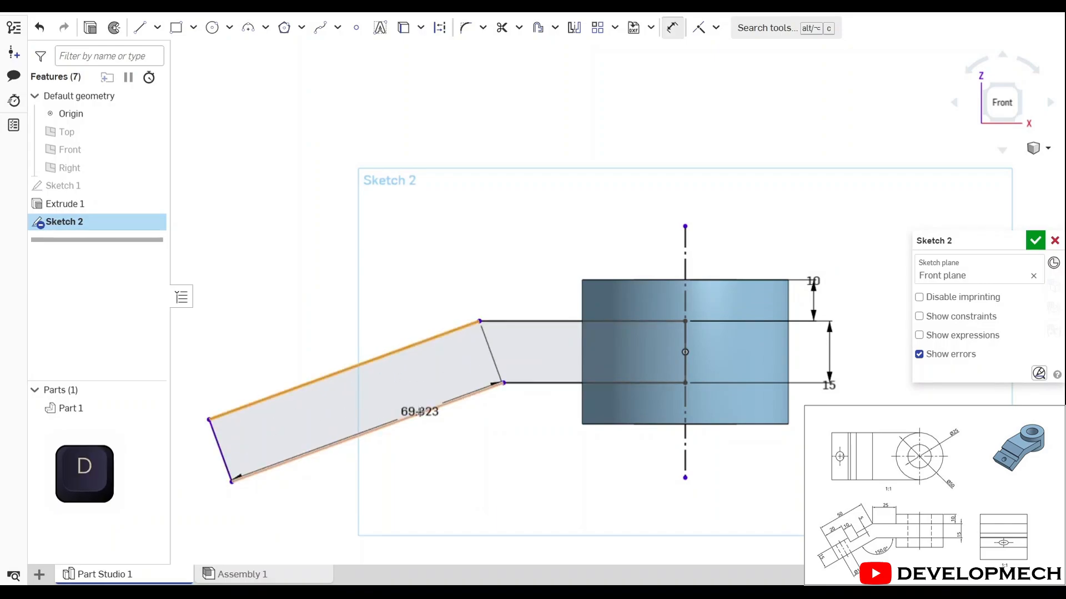
click(411, 397)
key(End)
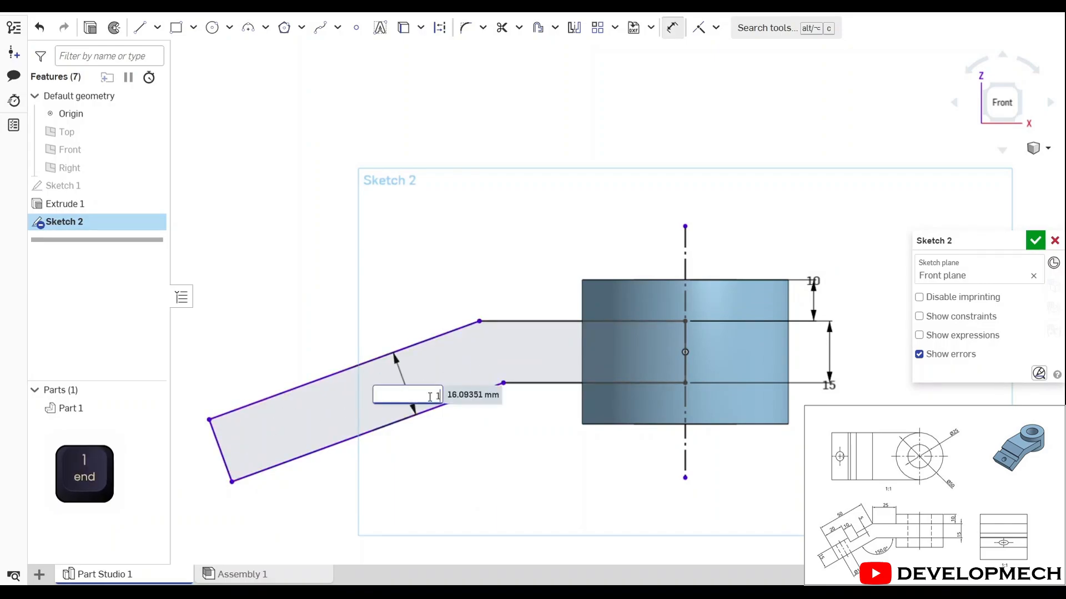
key(Return)
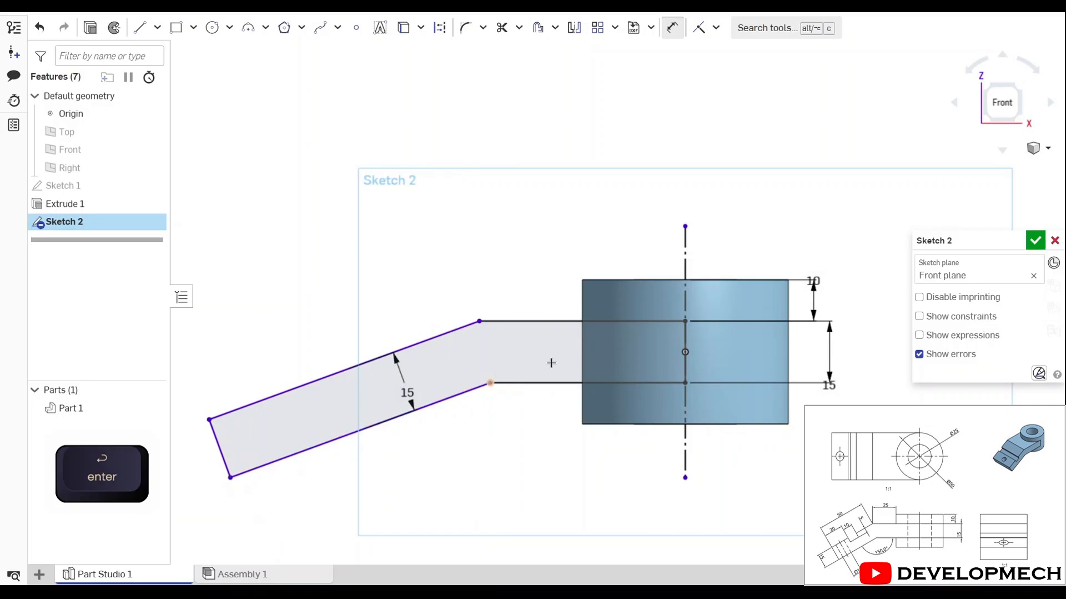
- Apply a Parallel constraint between the arm's upper and lower sloped edges
key(b)
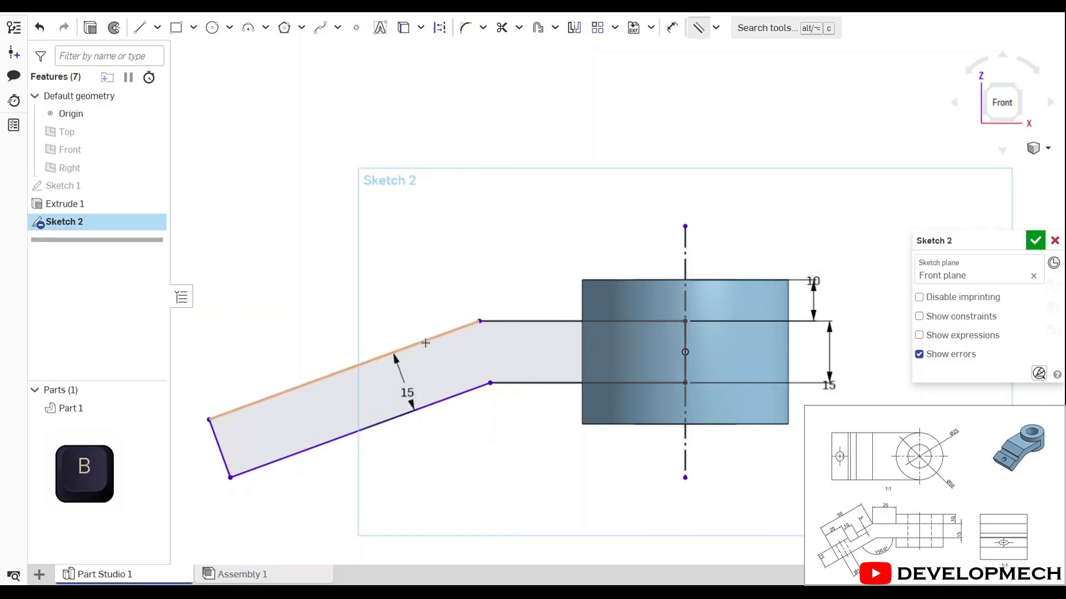
key(Caps_Lock)
key(b)
click(459, 395)
click(442, 341)
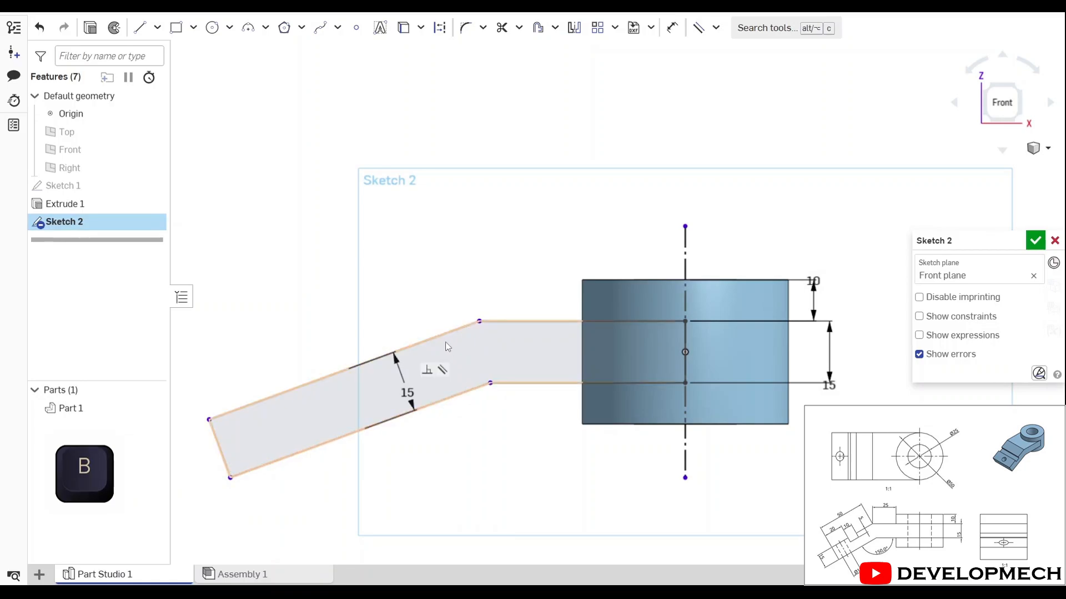
click(443, 341)
click(476, 387)
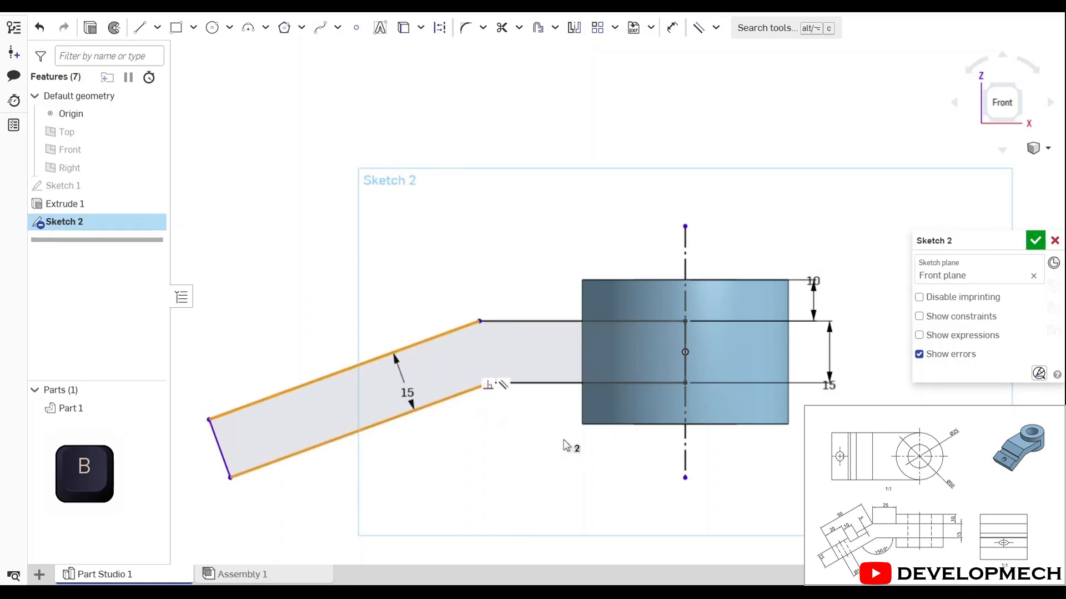
click(426, 457)
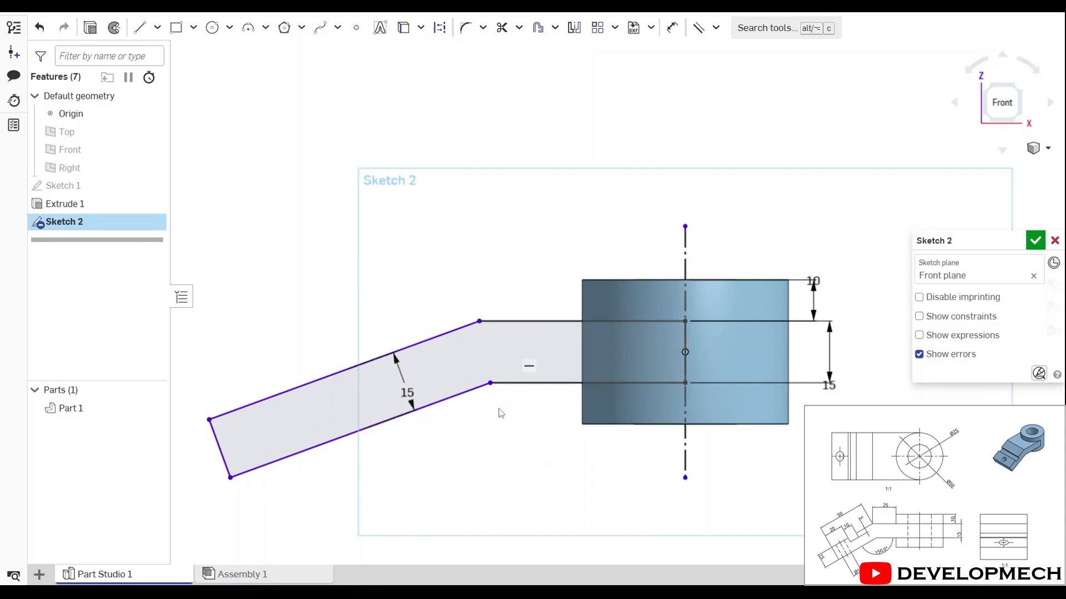
- Dimension the angle between the arm's lower sloped edge and lower horizontal edge as 150 degrees
key(d)
click(467, 391)
click(513, 383)
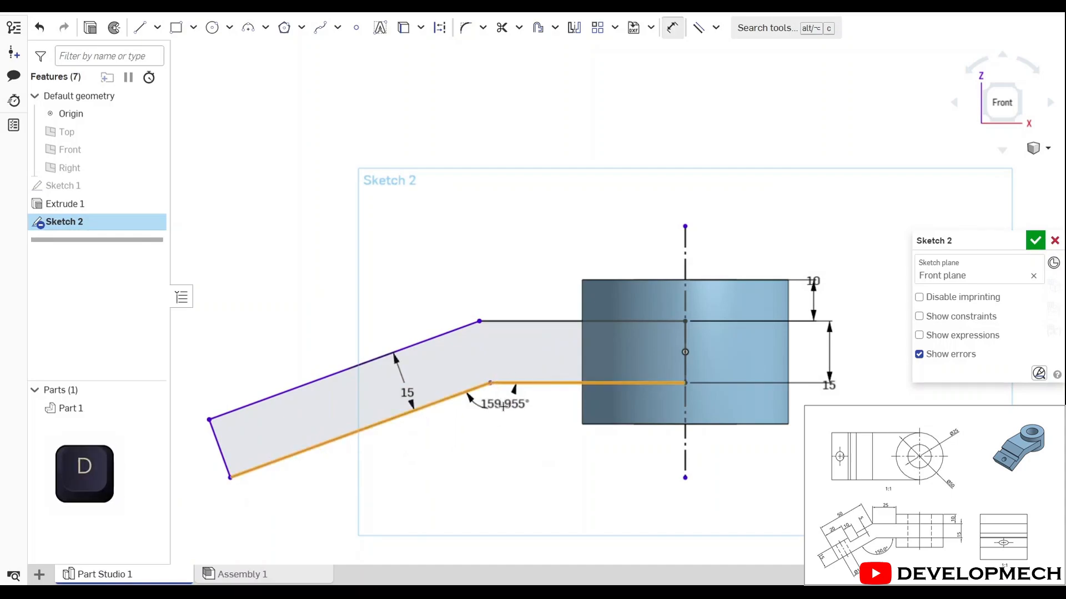
click(518, 414)
text(150)
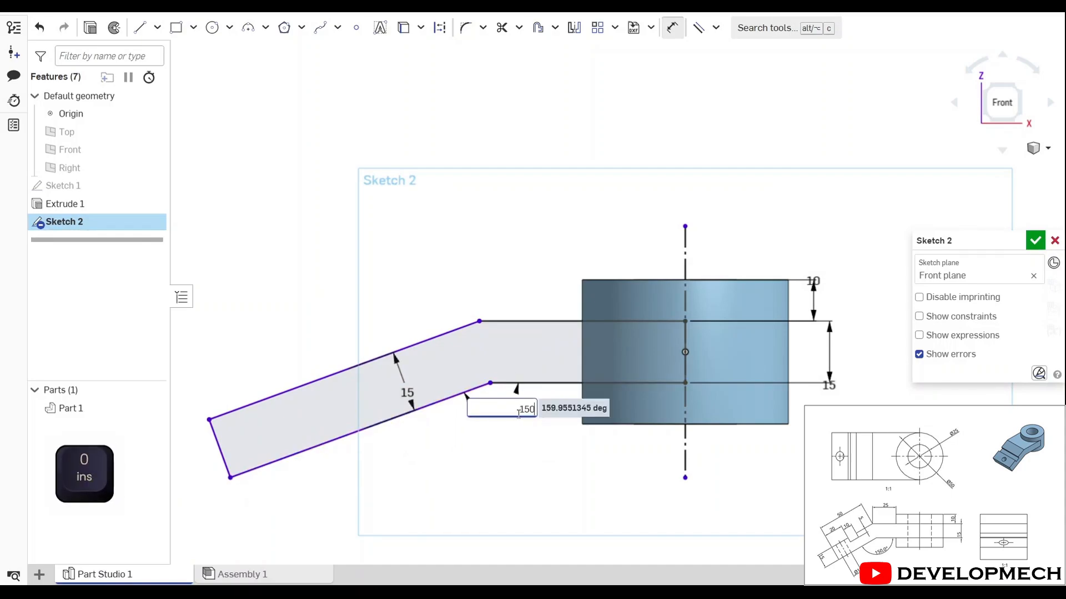
key(Return)
- Dimension the upper sloped edge from the bend point to the arm's free end as 50 mm
scroll(462, 450, down, 2)
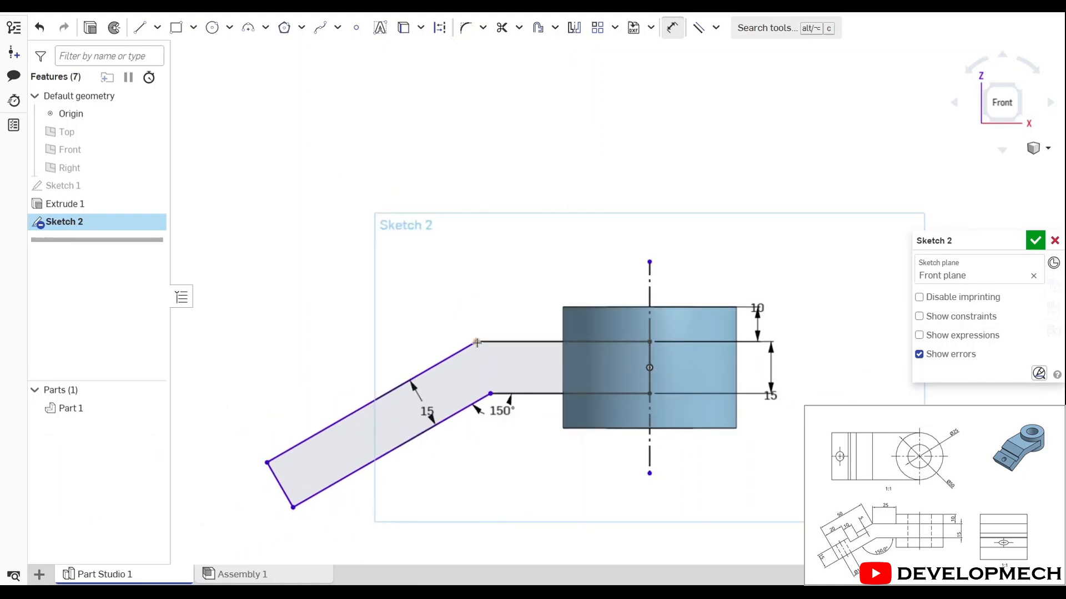
key(d)
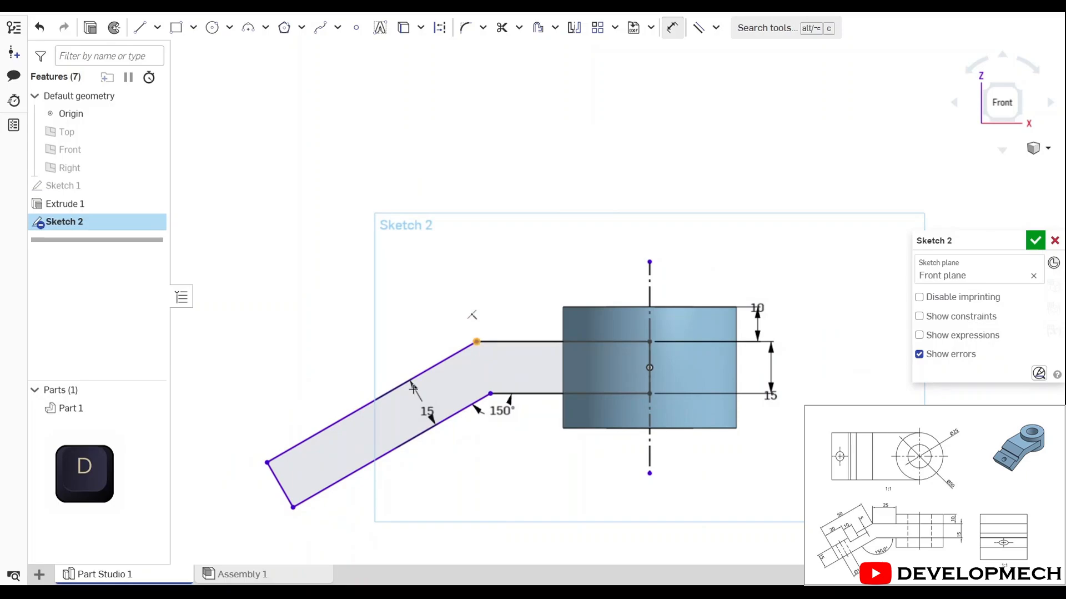
click(267, 462)
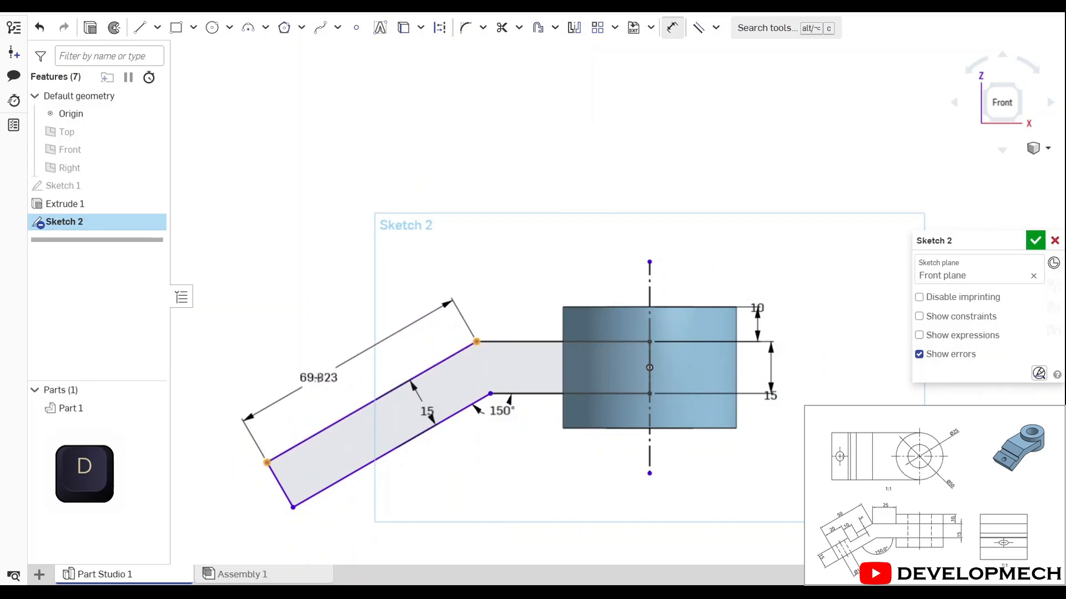
click(319, 378)
text(50)
key(Return)
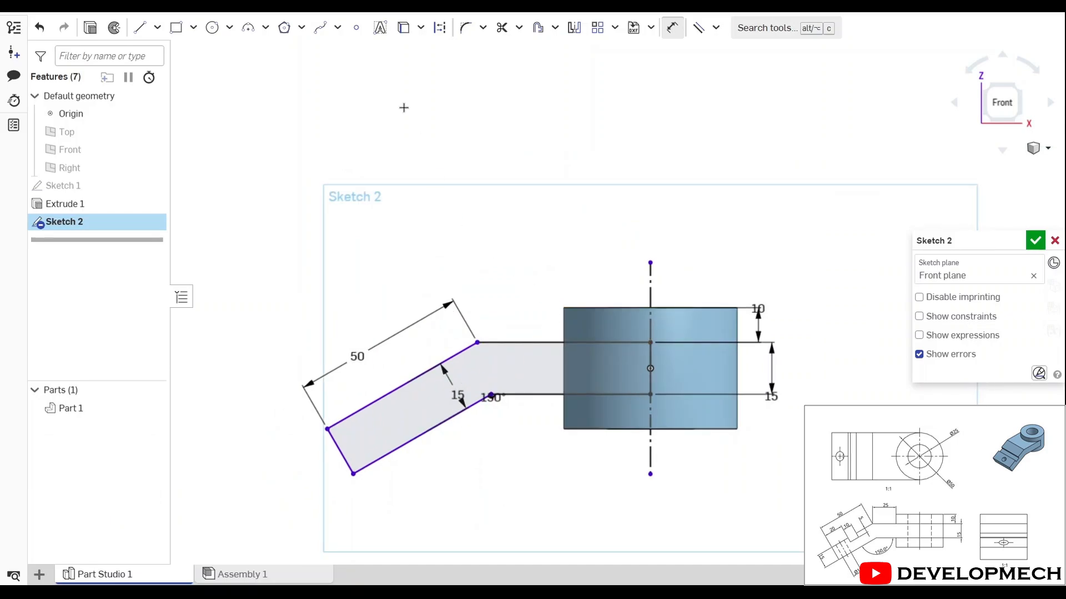
- Project the cylinder's arm-side edge into the sketch and dimension its horizontal distance to the arm's upper bend point as 25 mm
click(406, 31)
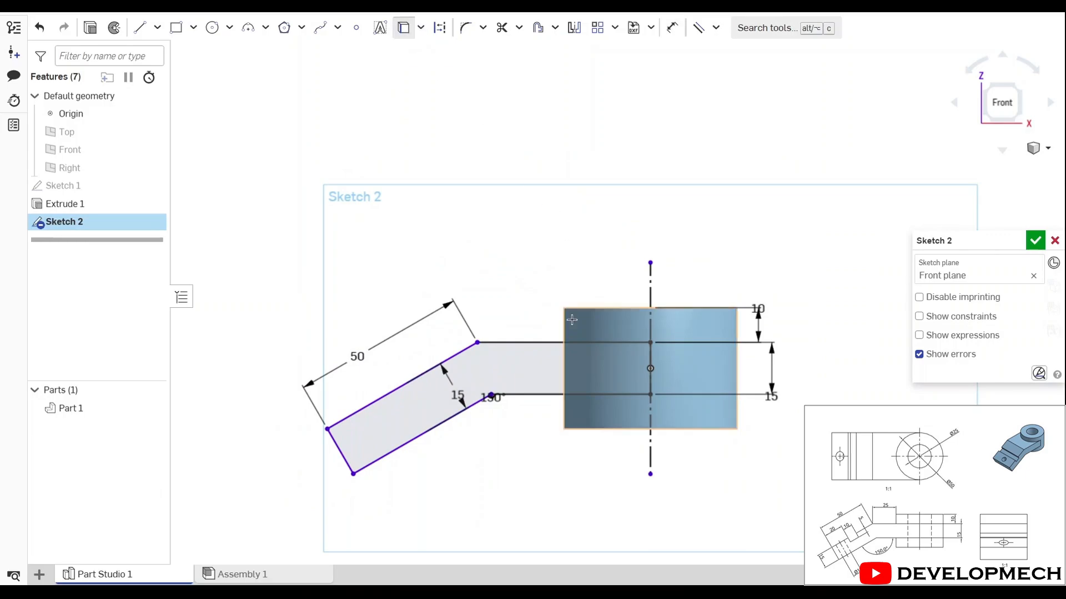
click(562, 309)
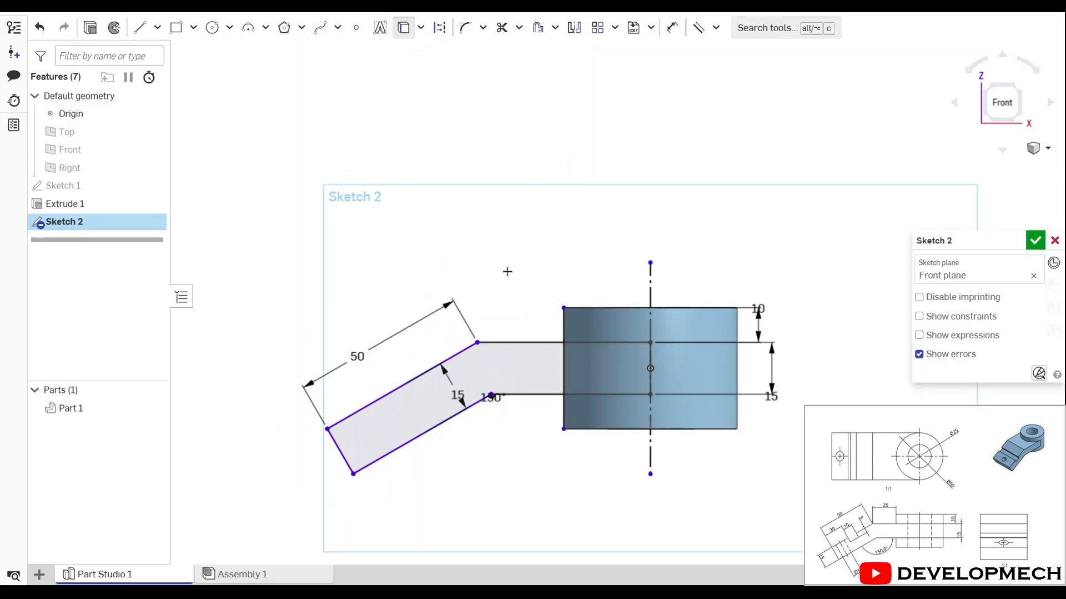
key(d)
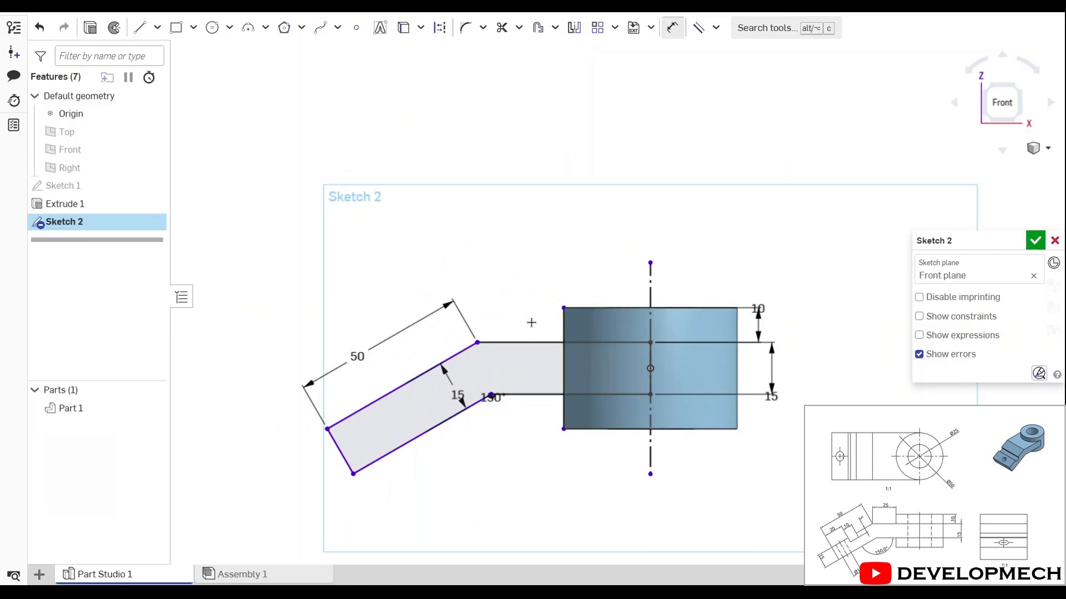
click(564, 342)
click(477, 343)
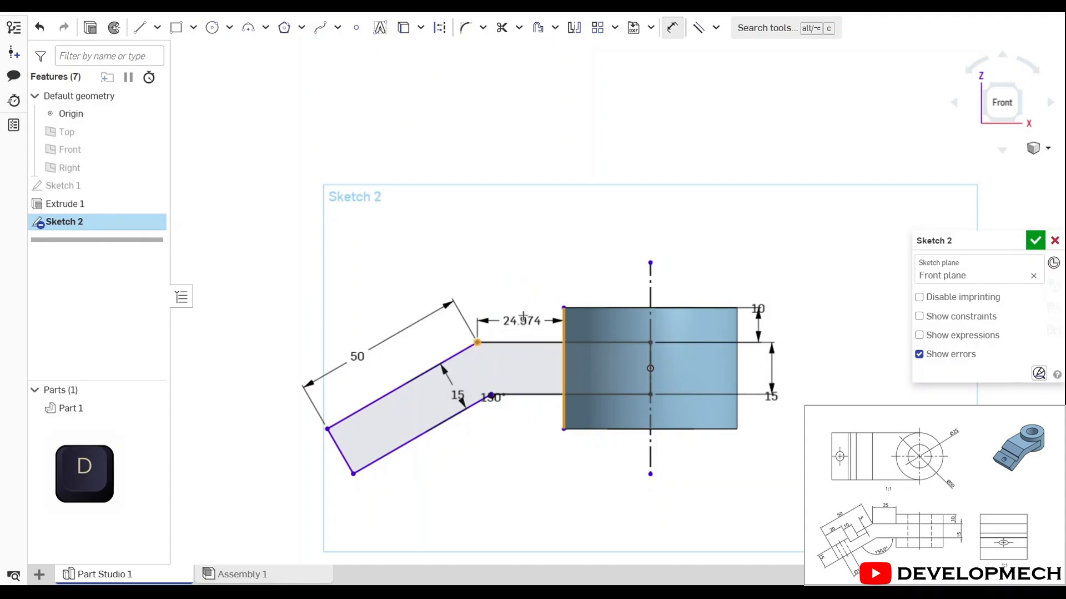
click(530, 294)
text(25)
key(Return)
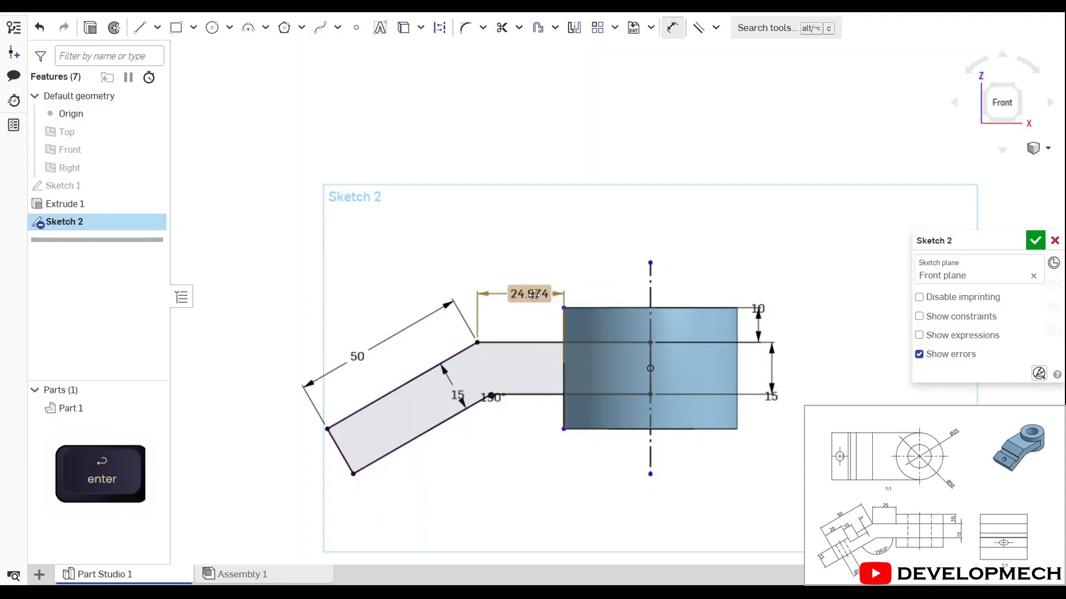
- Sketch a three-line rectangular notch about 3.4 mm deep into the arm's upper sloped edge, perpendicular and parallel to that edge
scroll(500, 384, up, 5)
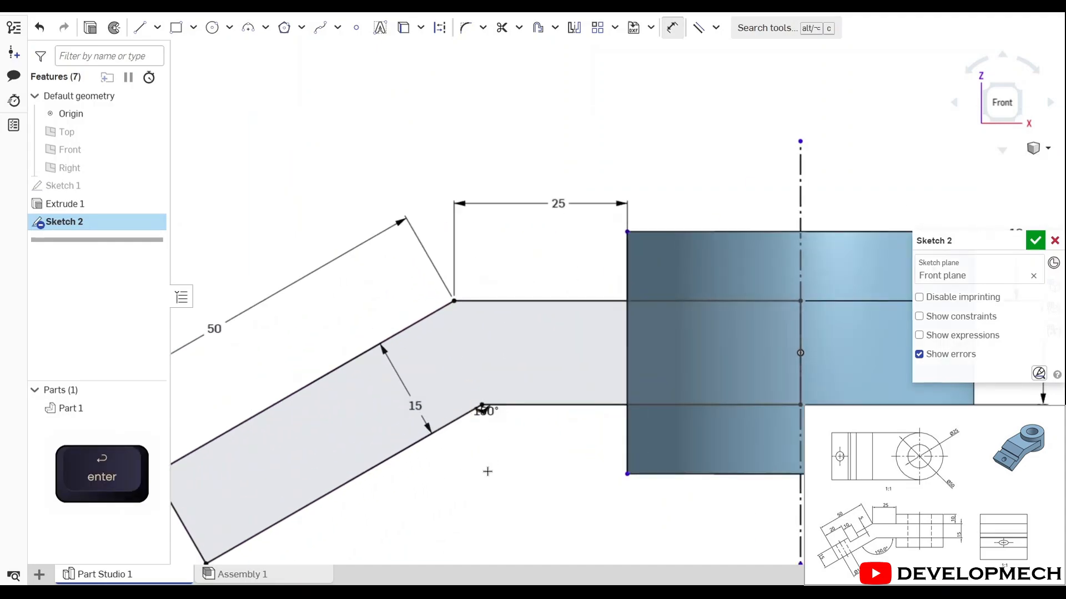
click(140, 28)
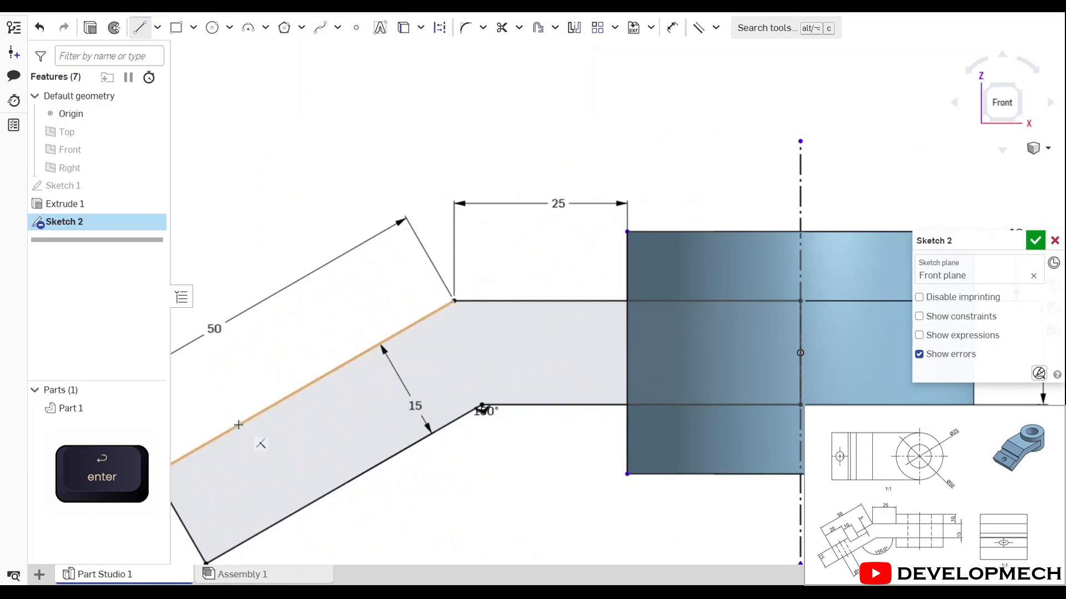
click(238, 424)
click(251, 444)
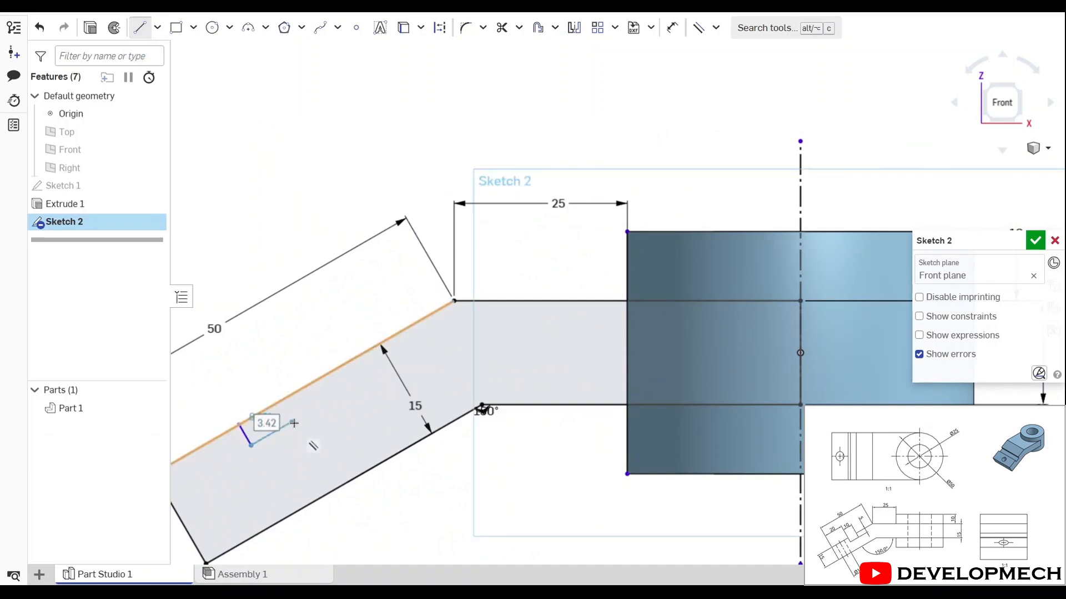
click(294, 420)
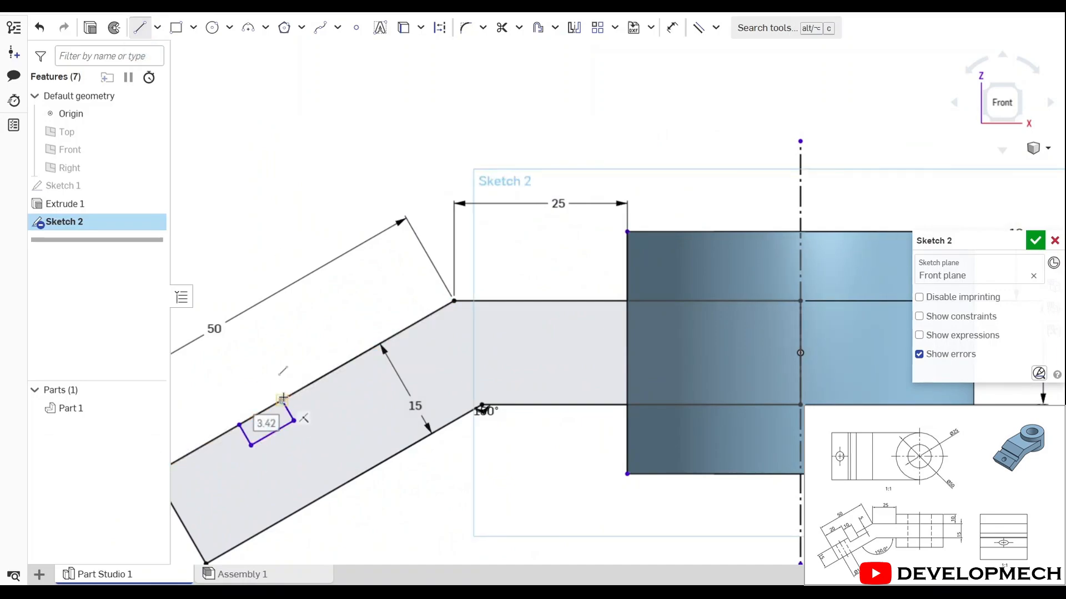
click(283, 397)
key(Escape)
- Dimension the notch's length along the sloped edge as 10 mm
scroll(358, 374, down, 3)
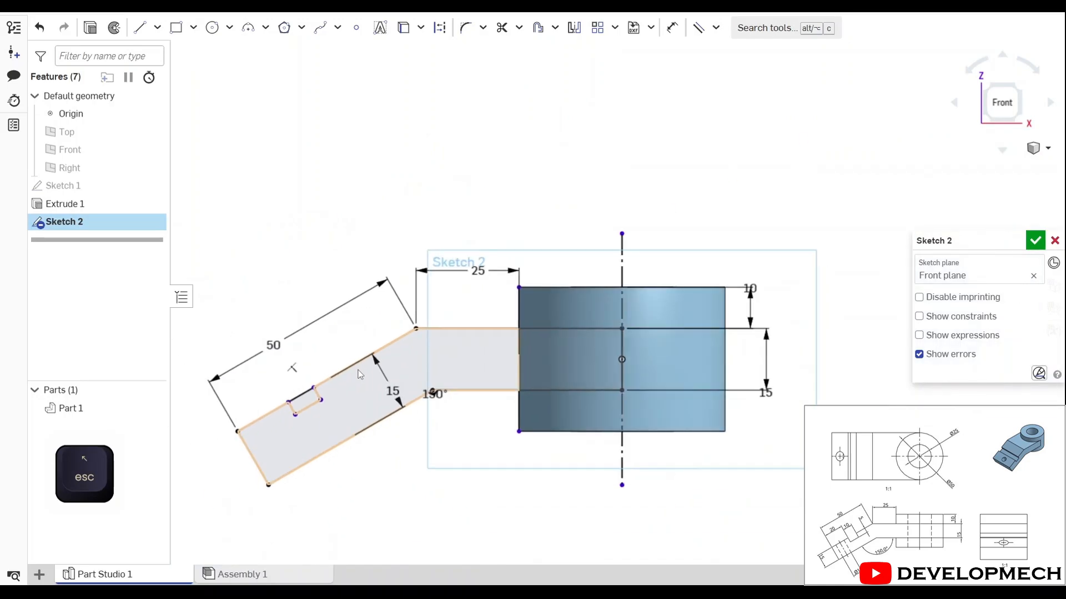
key(d)
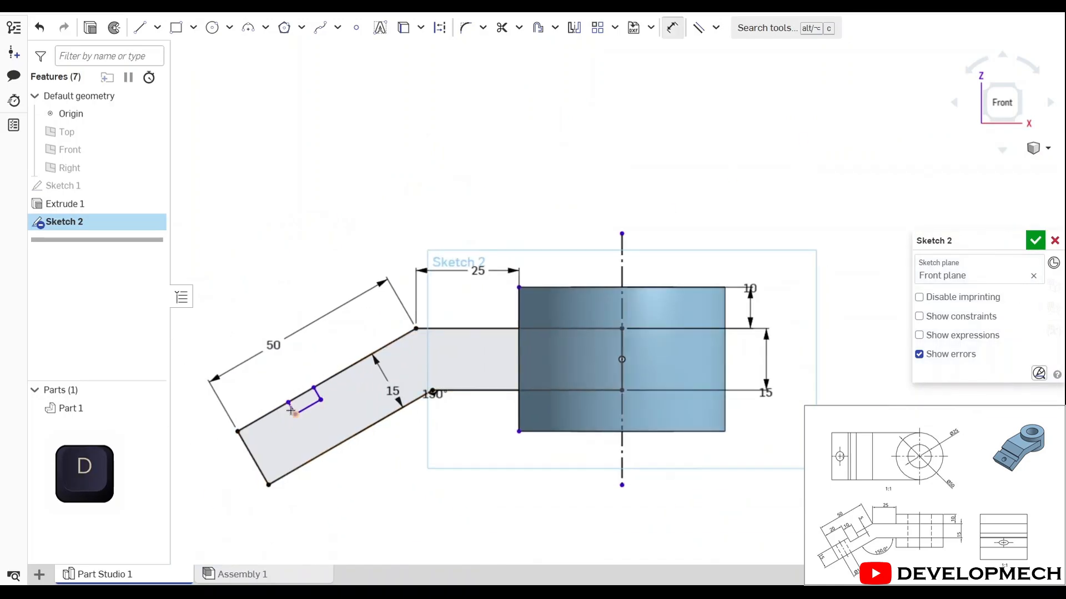
click(316, 398)
click(297, 374)
text(10)
key(Return)
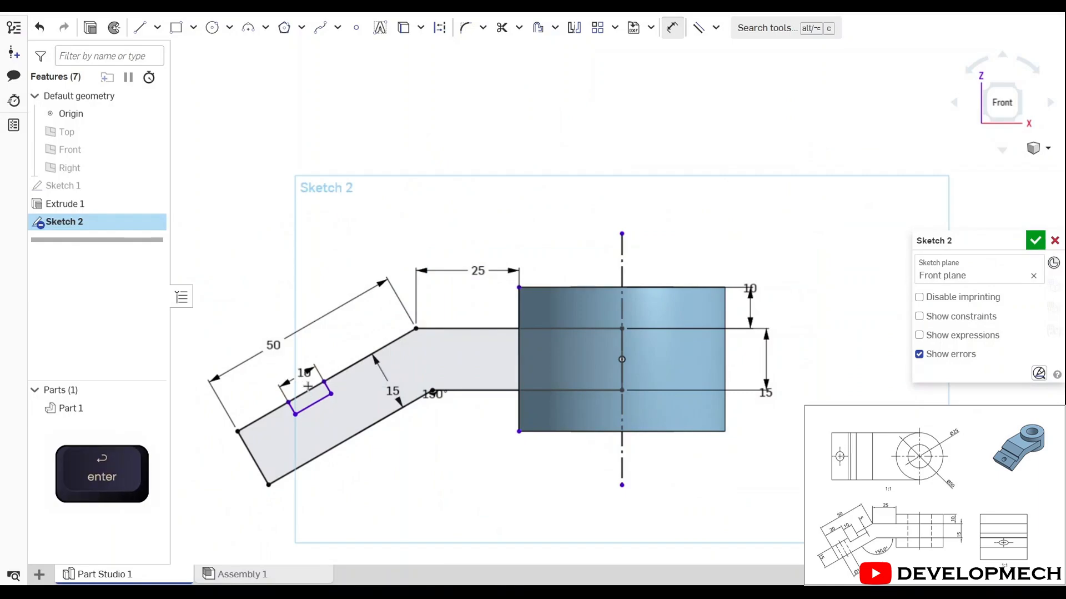
- Dimension the notch's depth from the arm's upper sloped edge as 5 mm
scroll(311, 389, down, 3)
scroll(321, 387, up, 7)
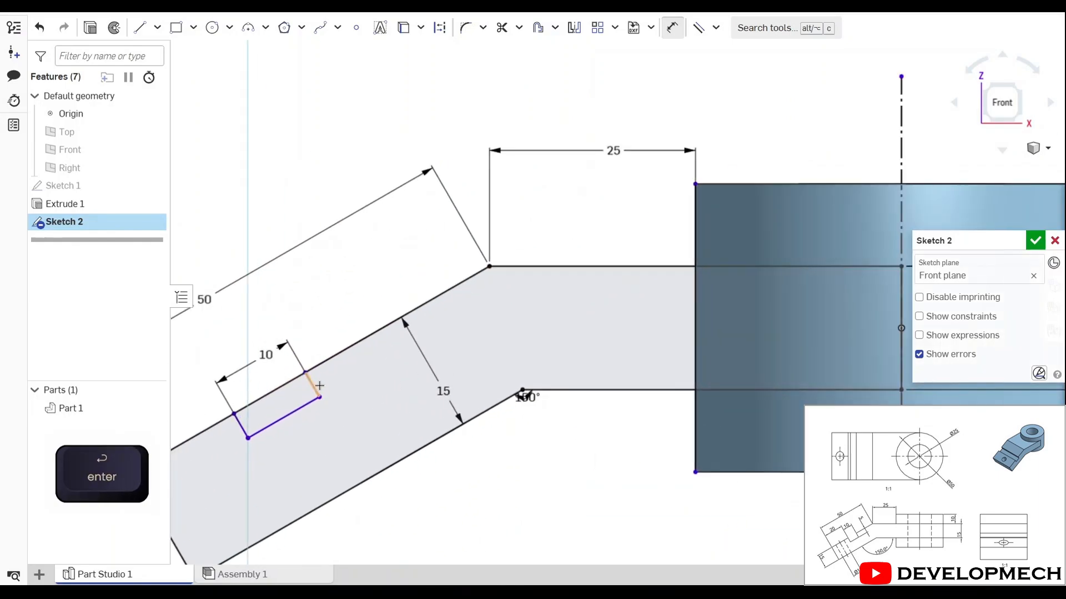
double_click(335, 377)
text(5)
key(Return)
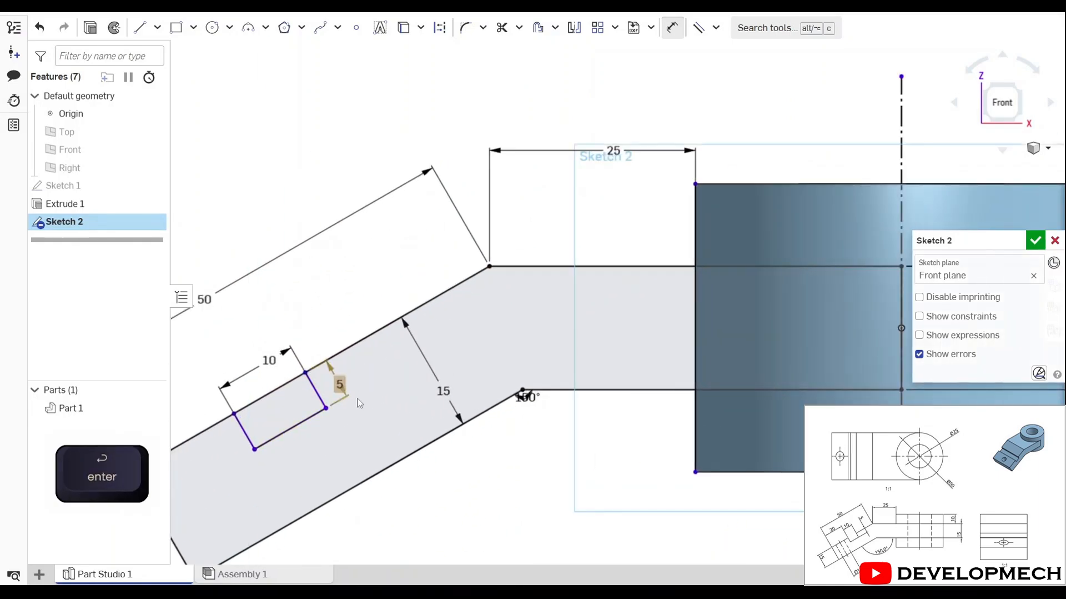
- Dimension the distance from the arm's free end to the notch's nearer side as 20 mm
scroll(368, 410, down, 1)
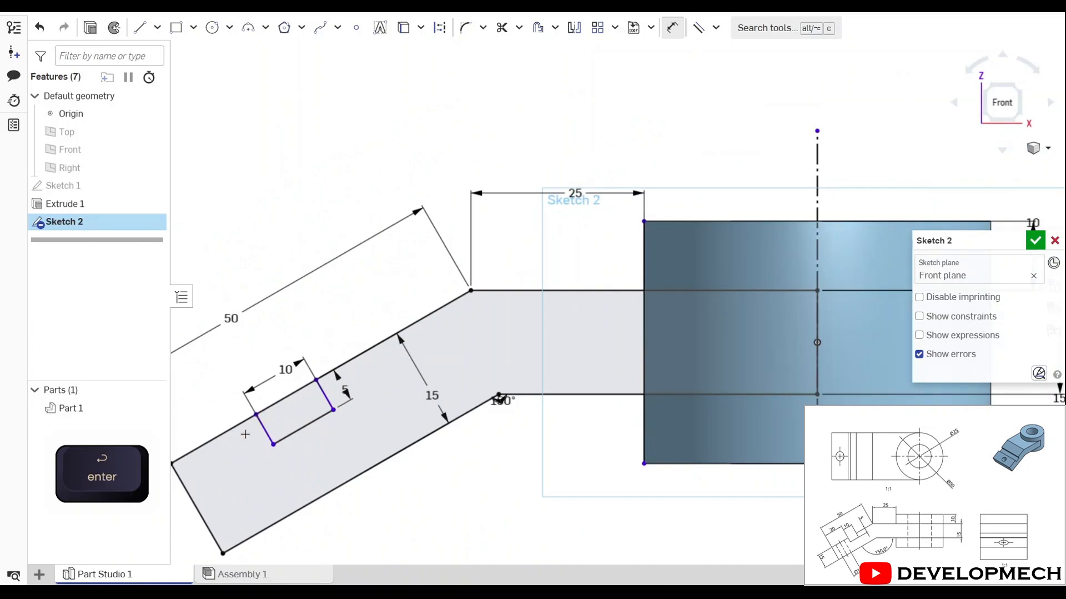
click(257, 414)
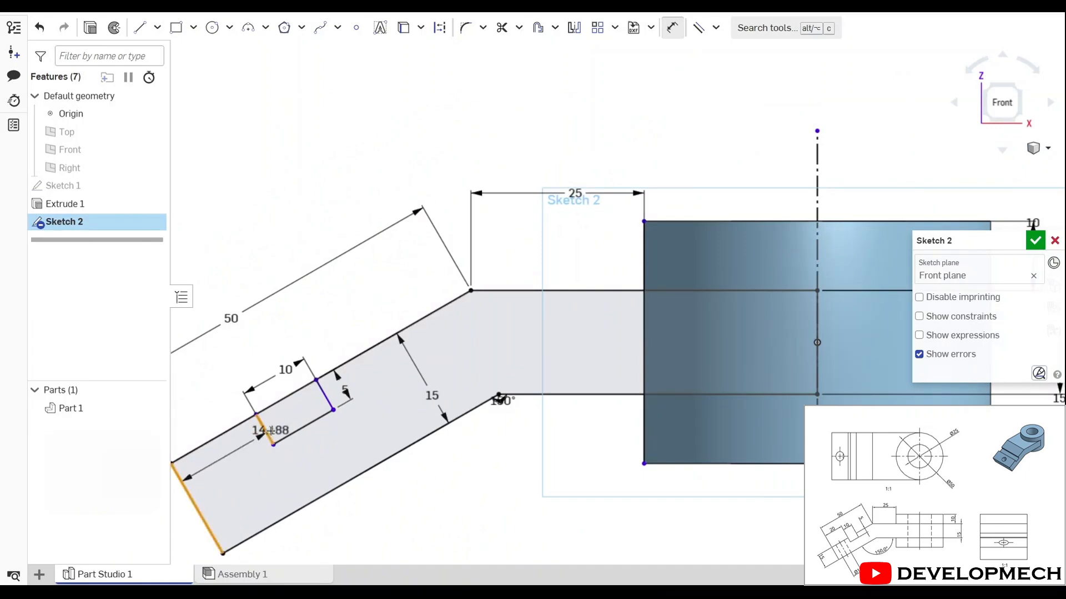
click(231, 400)
text(20)
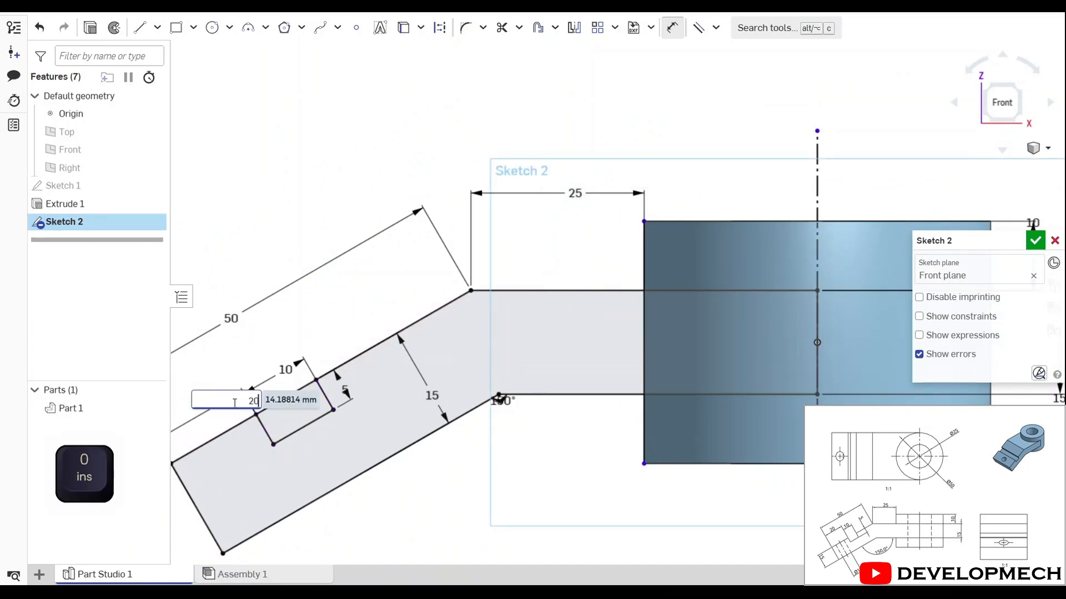
key(Return)
- Trim the projected cylinder edge between the arm's upper and lower horizontal lines
scroll(331, 443, down, 3)
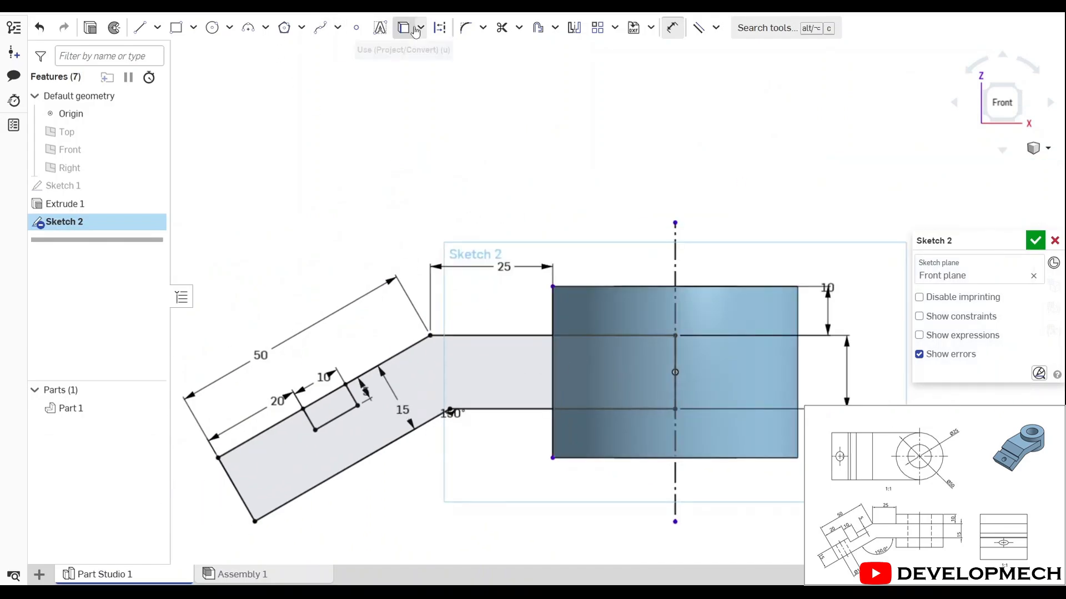
click(502, 27)
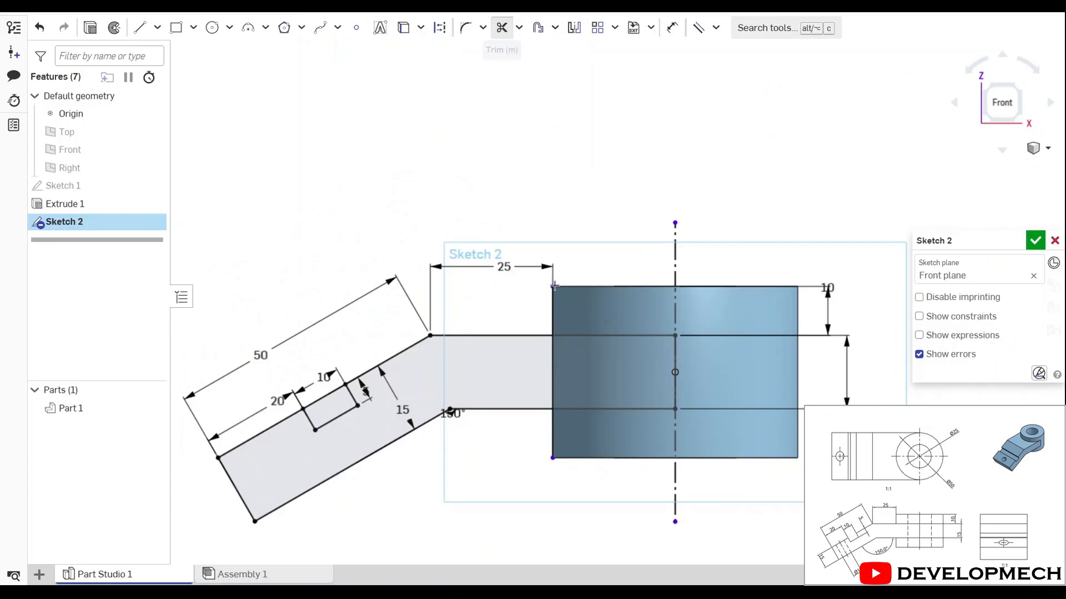
click(553, 370)
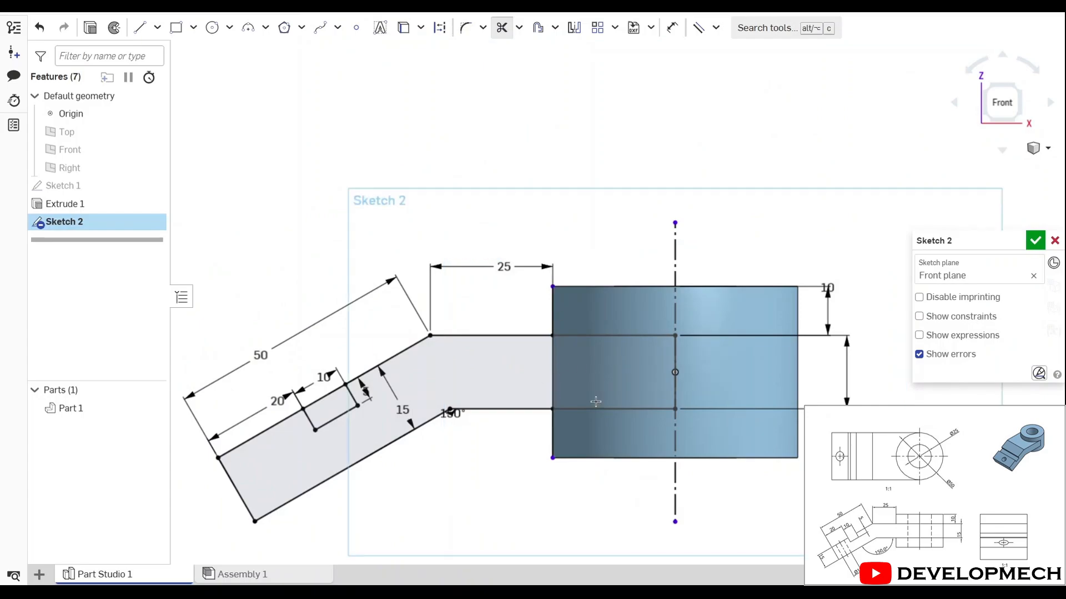
- Reopen the arm profile sketch, trim the sloped edge segment across the notch opening, and finish the sketch
click(1036, 240)
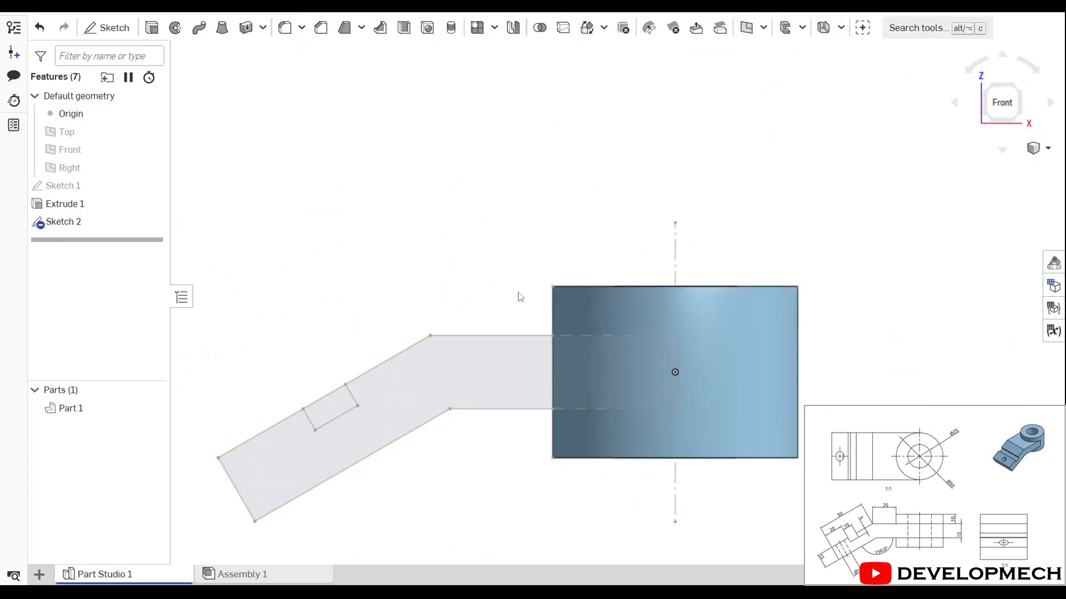
right_click(110, 222)
click(117, 249)
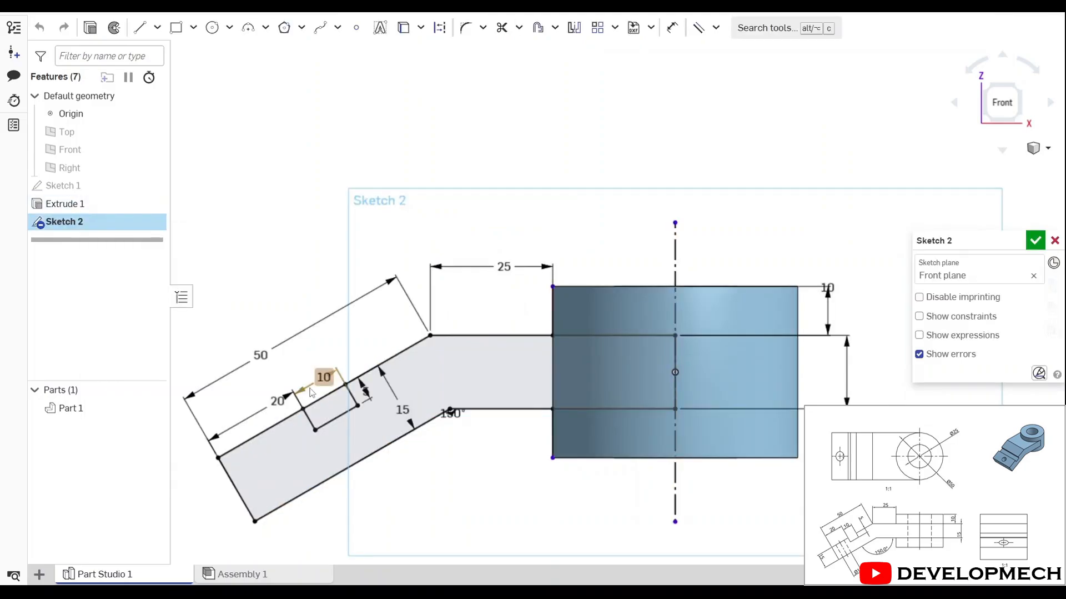
click(502, 27)
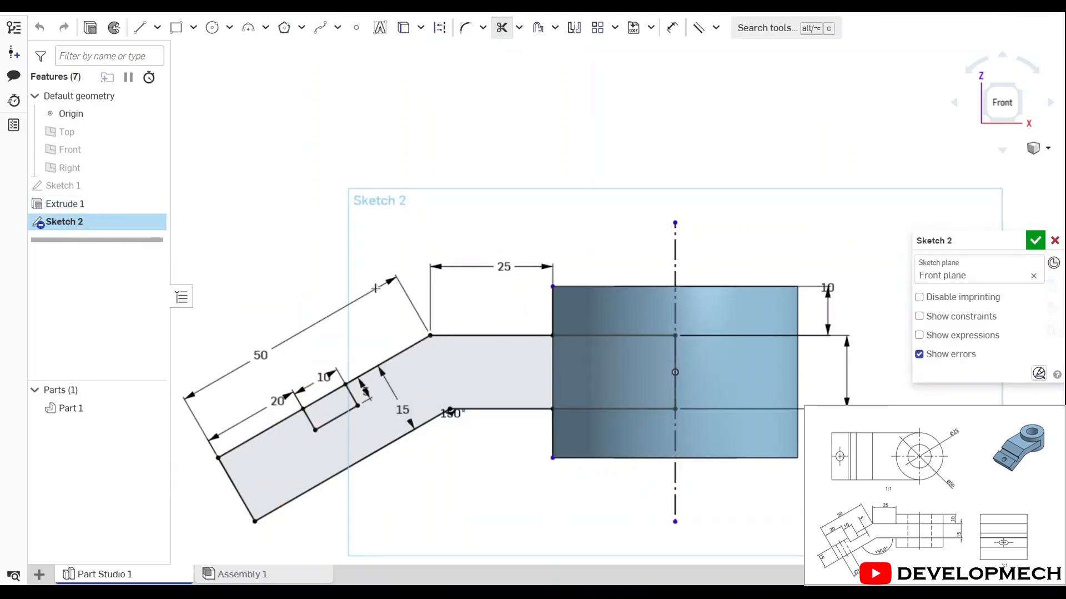
click(321, 397)
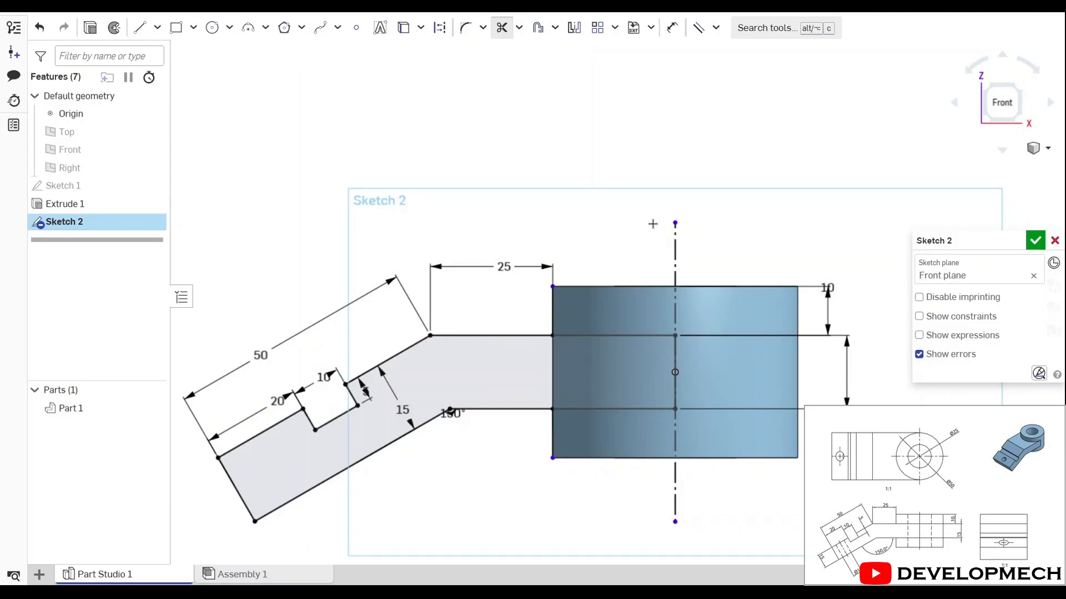
click(1036, 240)
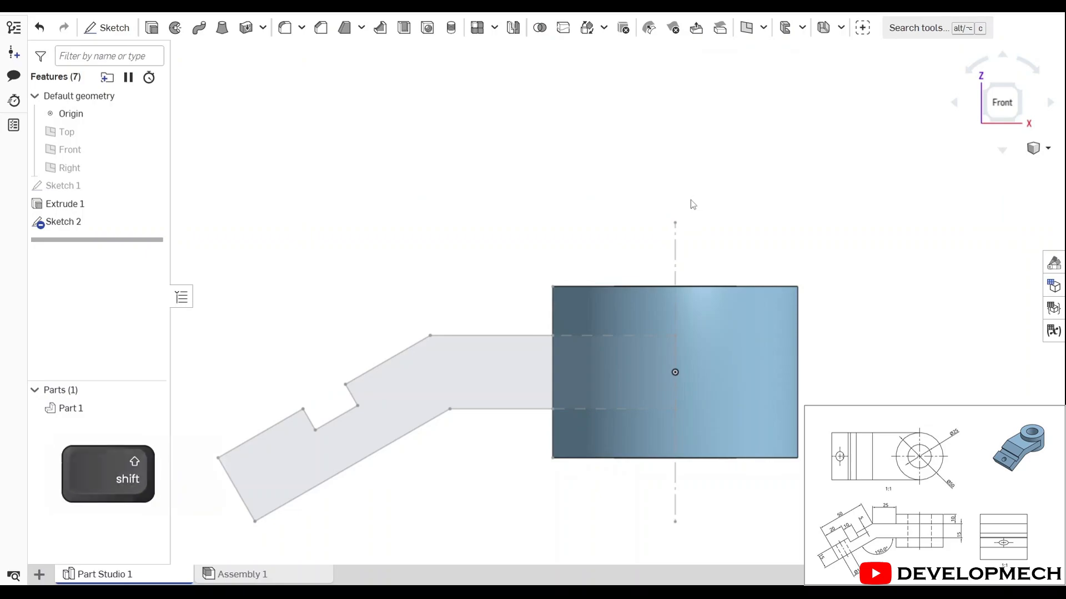
- Extrude the notched arm profile symmetrically to a total depth of 50 mm, adding it to the cylinder
key(shift+e)
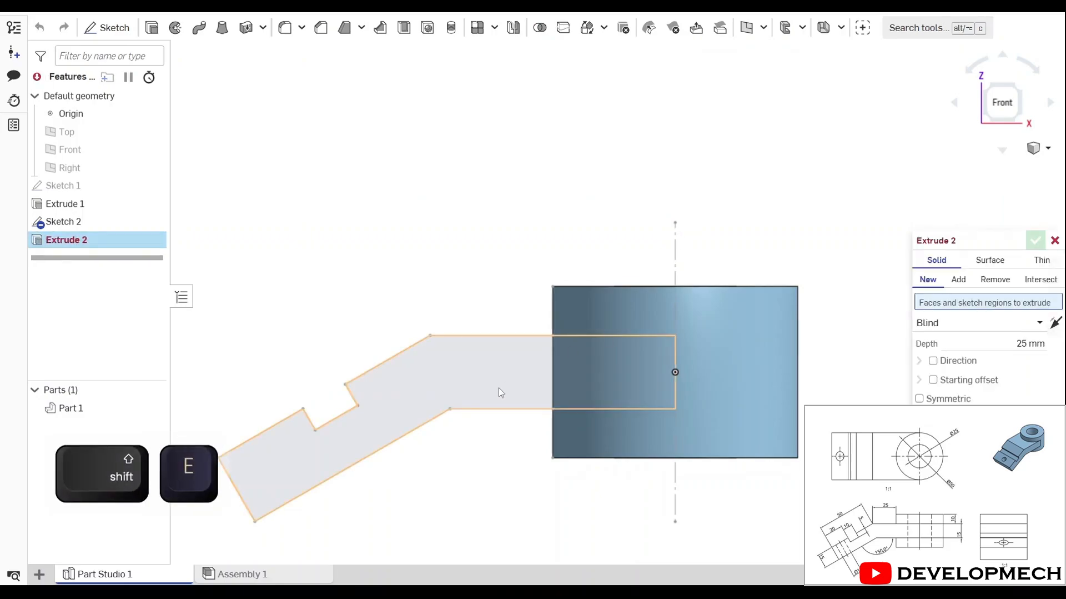
click(500, 393)
scroll(719, 245, down, 2)
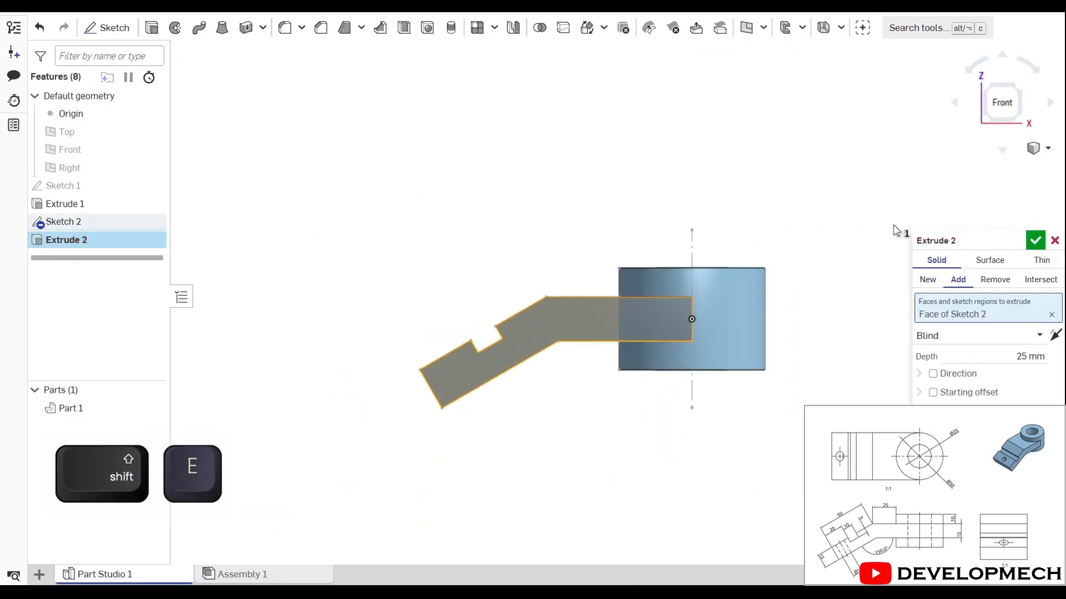
right_drag(971, 204, 1009, 219)
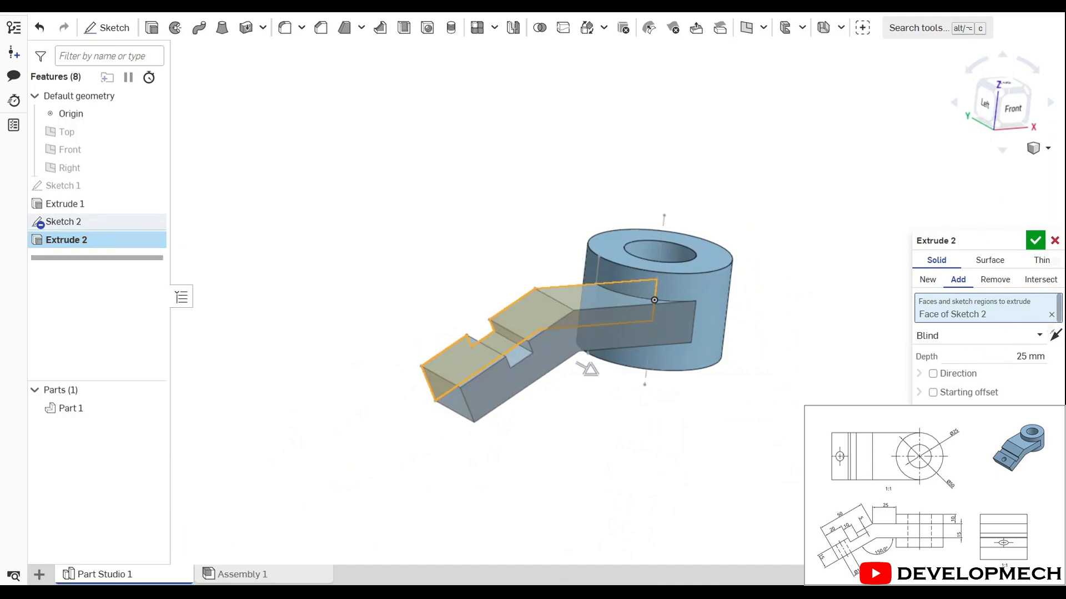
click(1028, 355)
text(50)
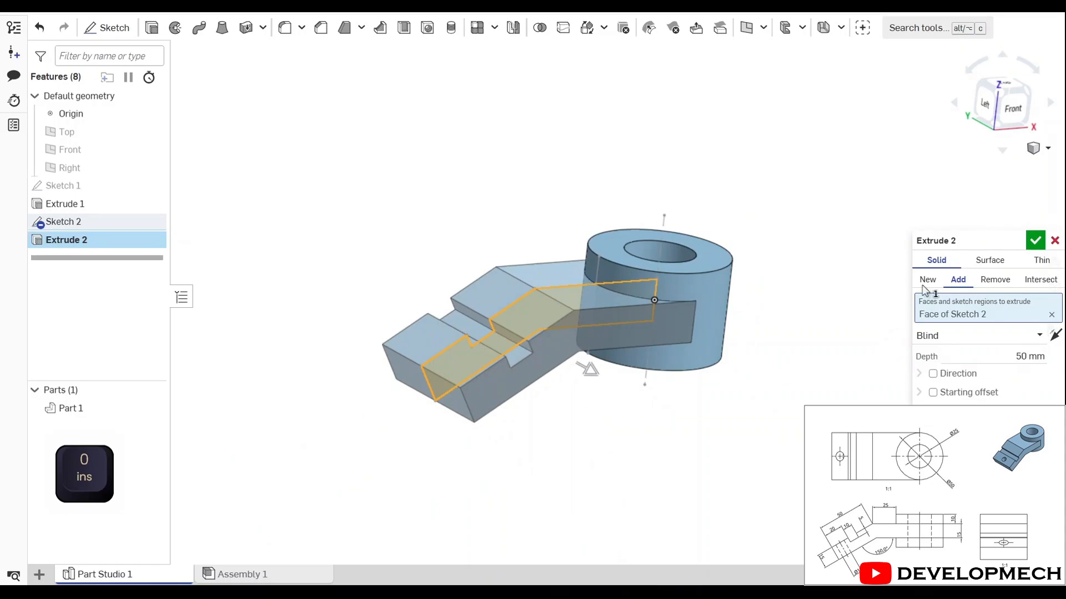
click(1034, 240)
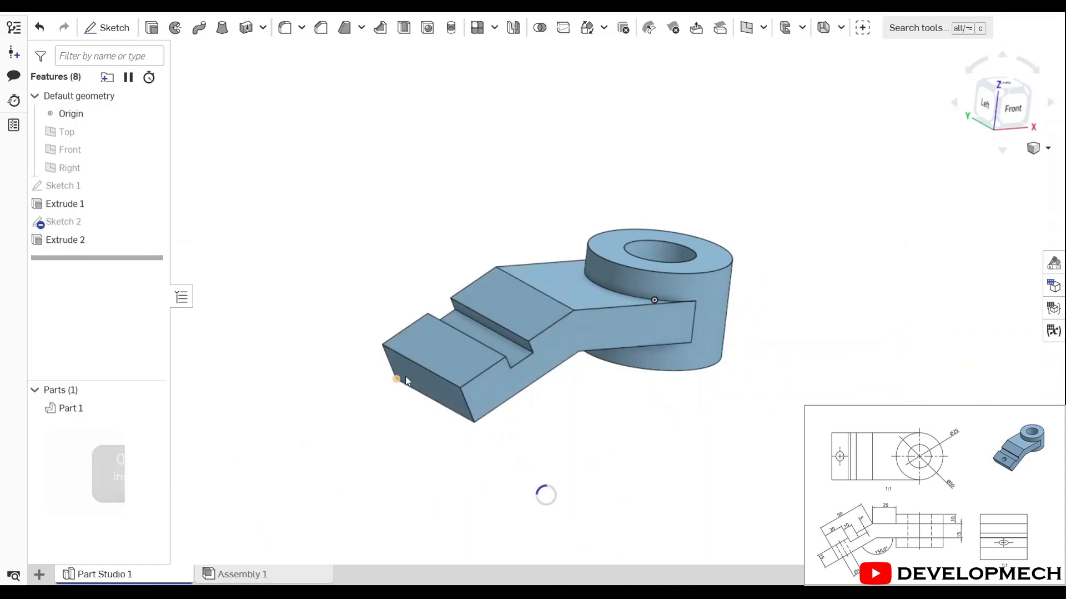
- Start a sketch on the sloped upper face between the notch and the arm's free end, and place a point near its middle
right_click(438, 354)
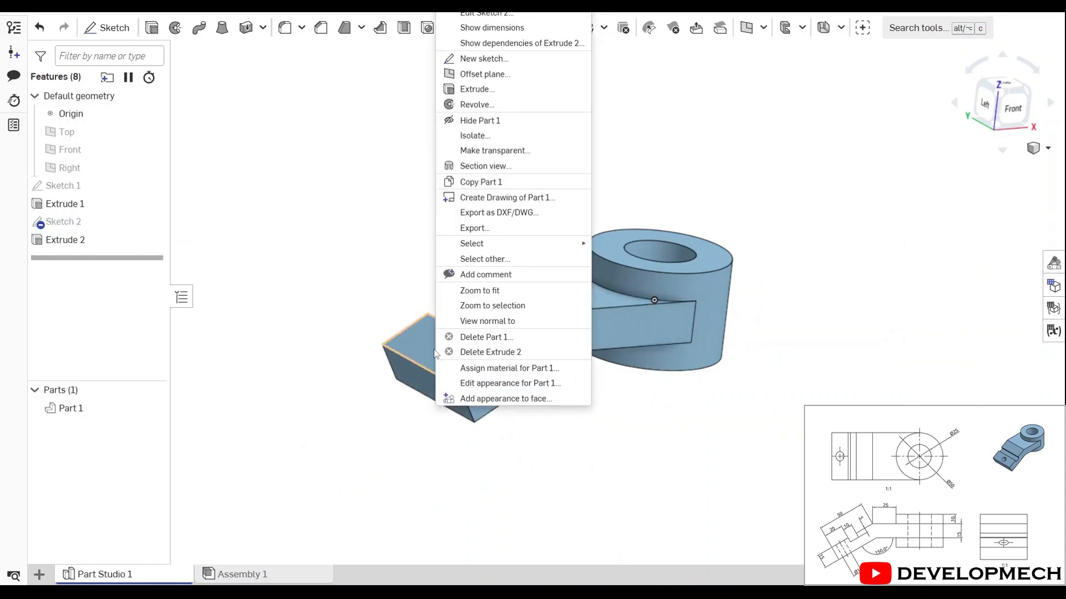
click(490, 61)
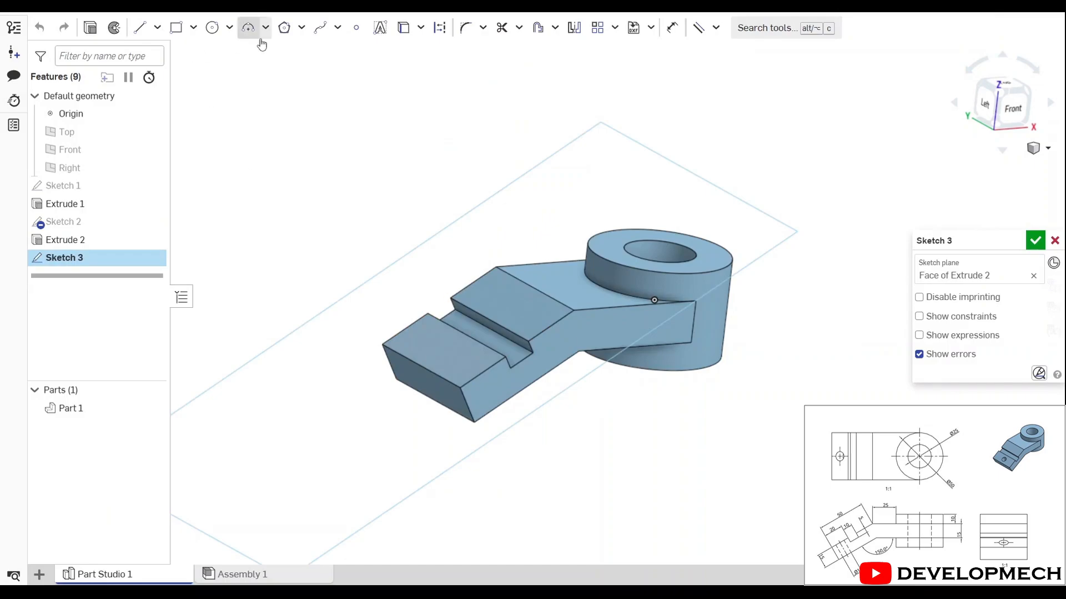
click(357, 28)
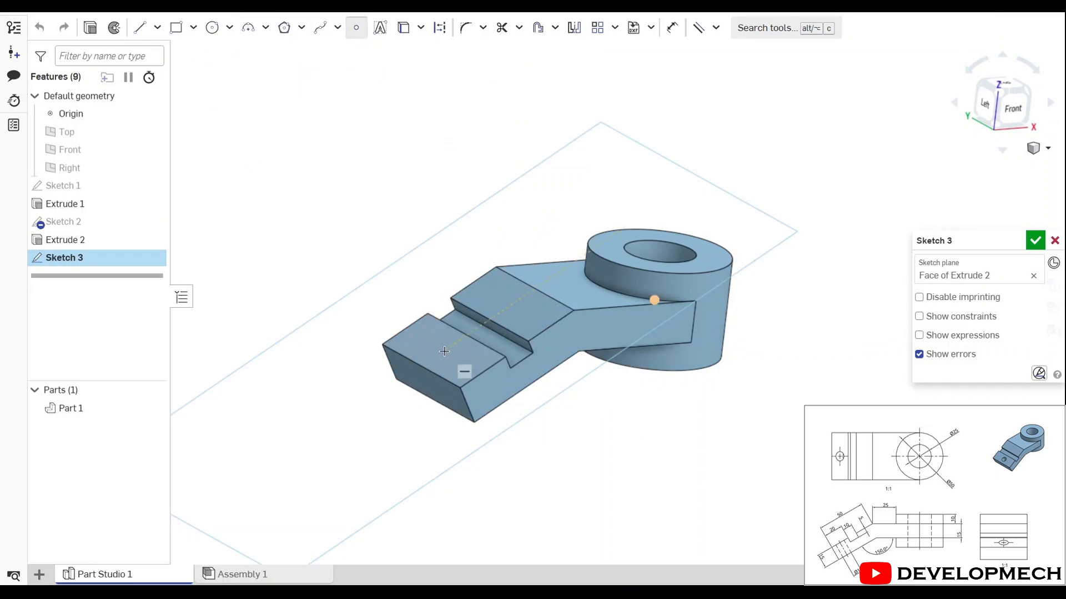
click(445, 350)
key(u)
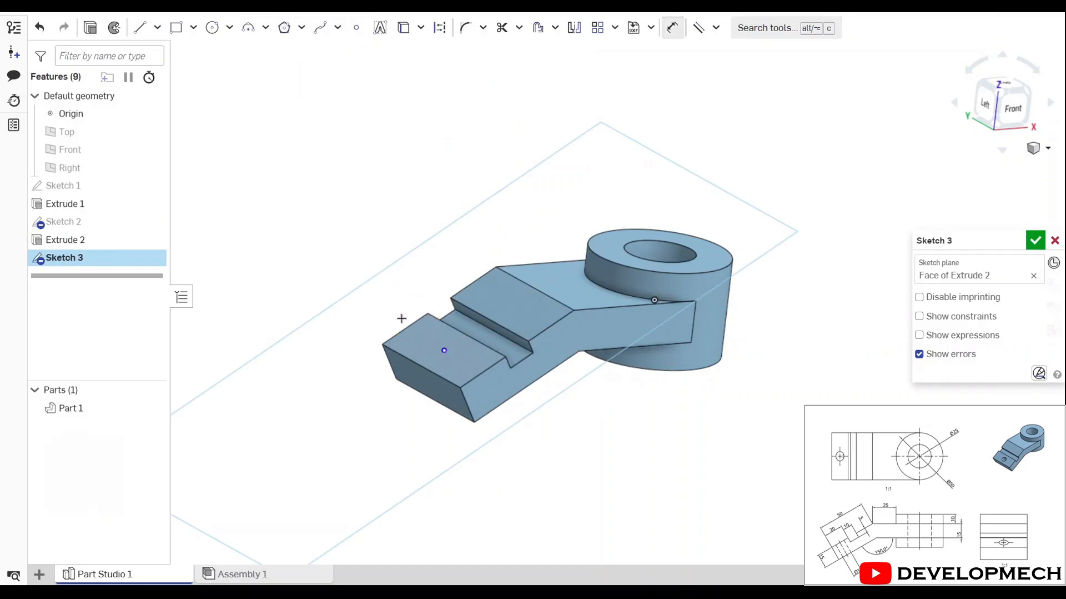
- Dimension the distance from the point to the face's far side edge as 25 mm
click(445, 351)
click(446, 413)
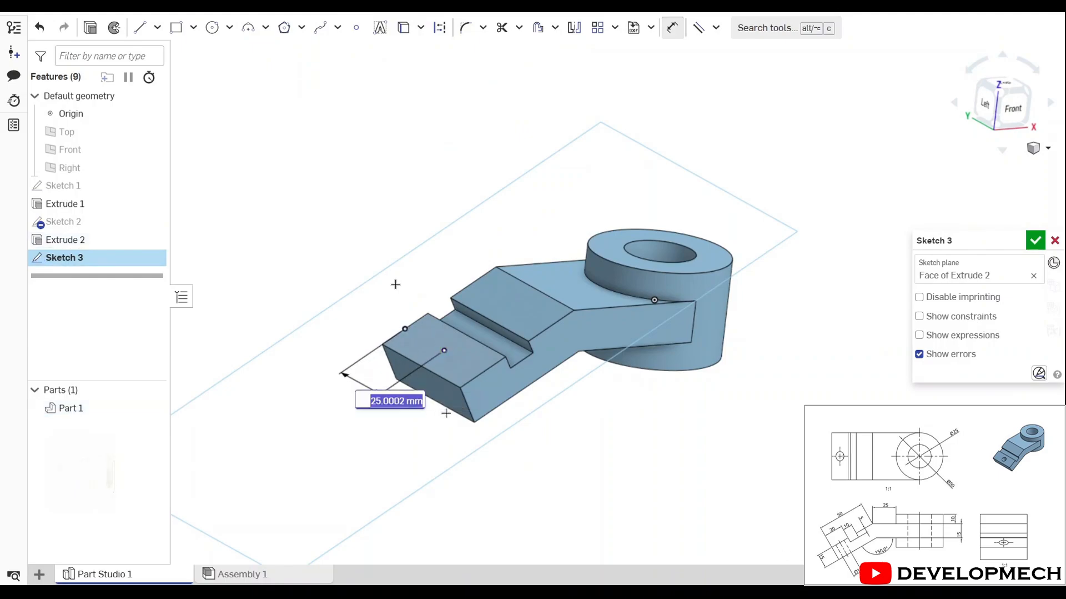
text(25)
key(Return)
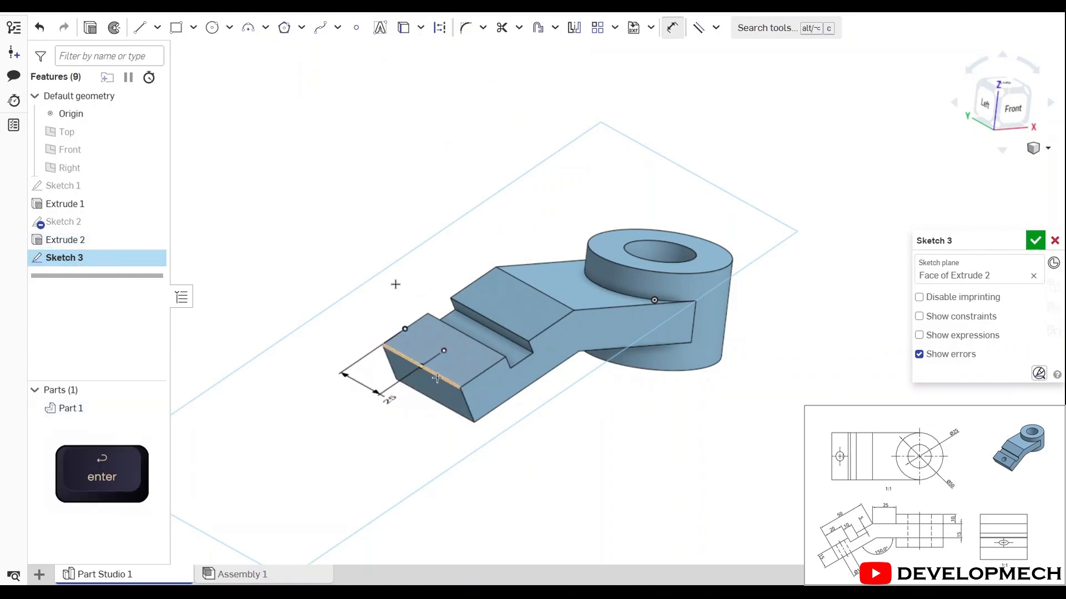
- Try to dimension the point 10 mm from the arm's free-end edge, and undo the dimension
click(444, 352)
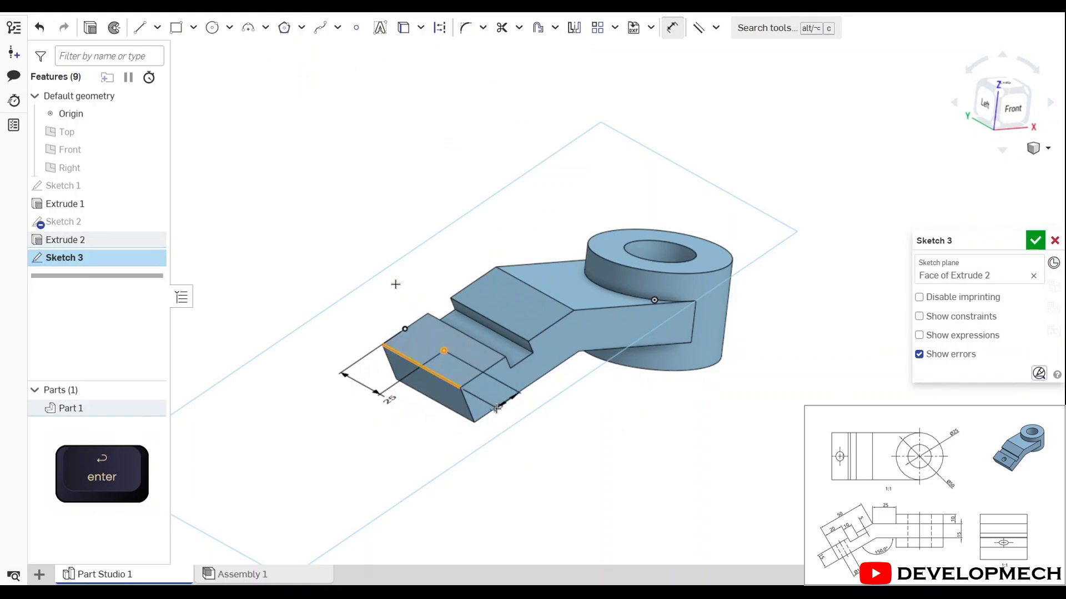
click(550, 421)
text(10)
key(Return)
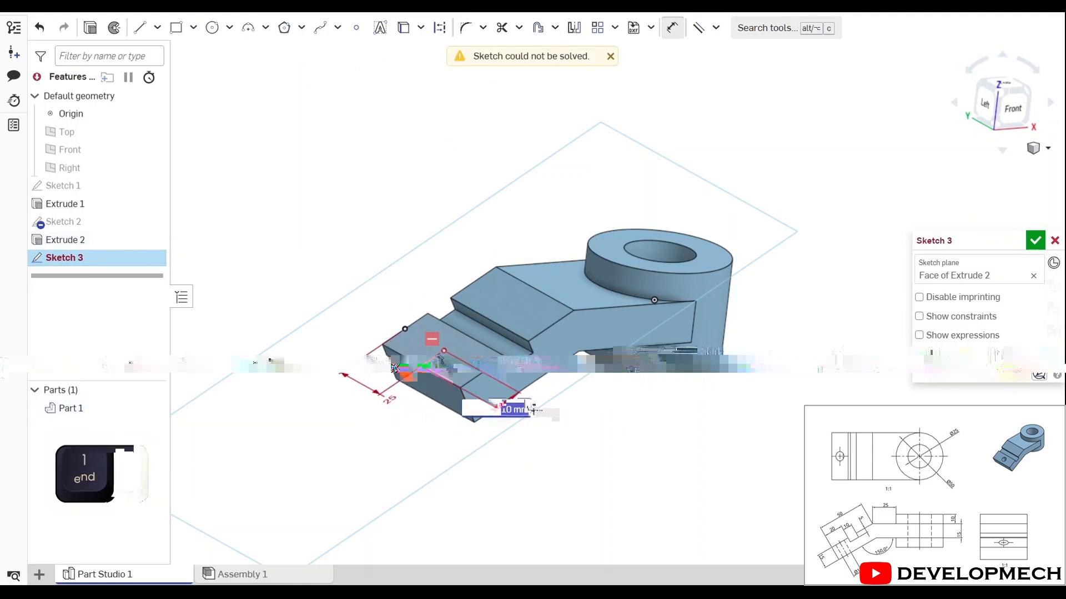
key(ctrl+z)
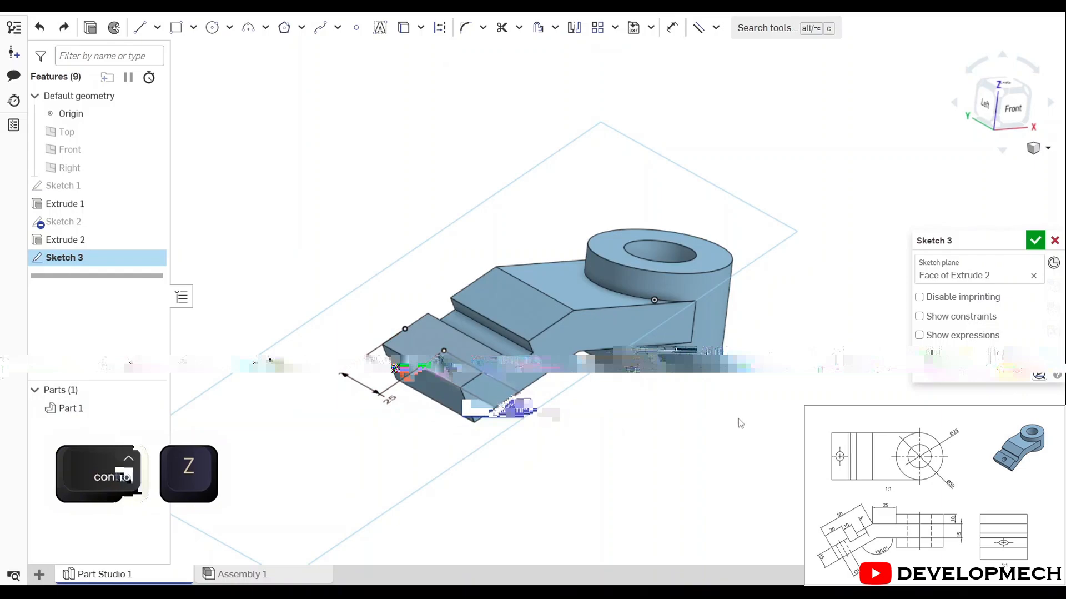
- Finish the point sketch and drill a simple metric hole at the point, 10 mm in diameter and 16 mm deep
click(1036, 240)
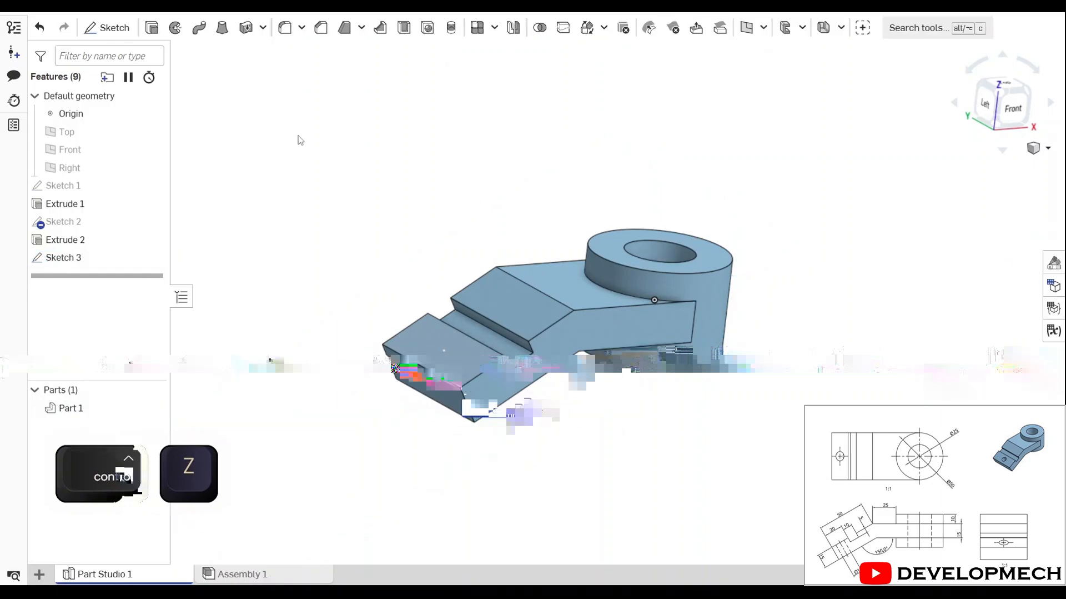
click(427, 28)
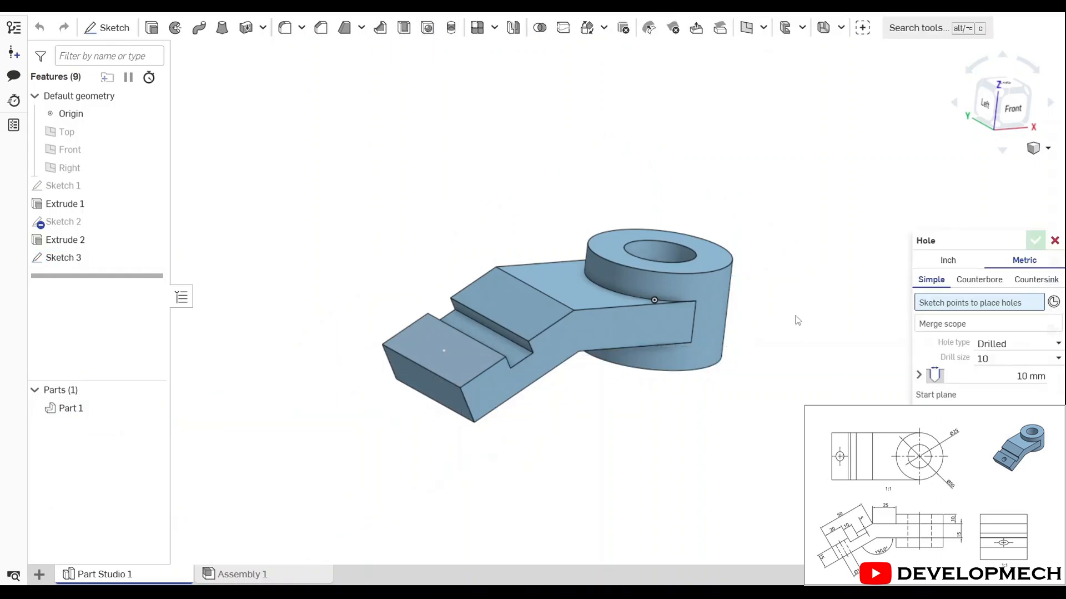
click(1005, 358)
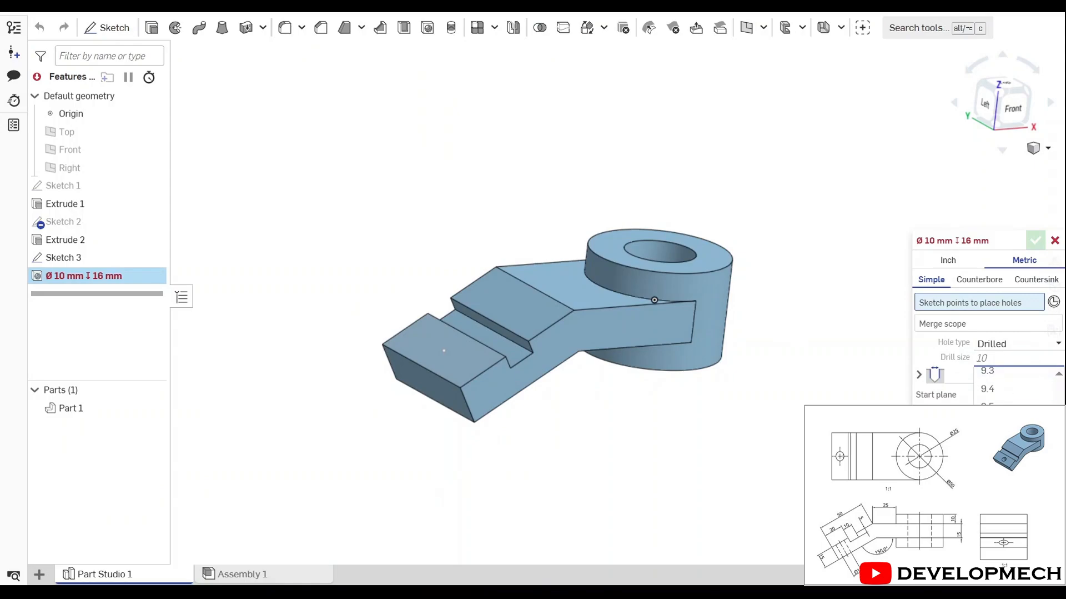
key(Return)
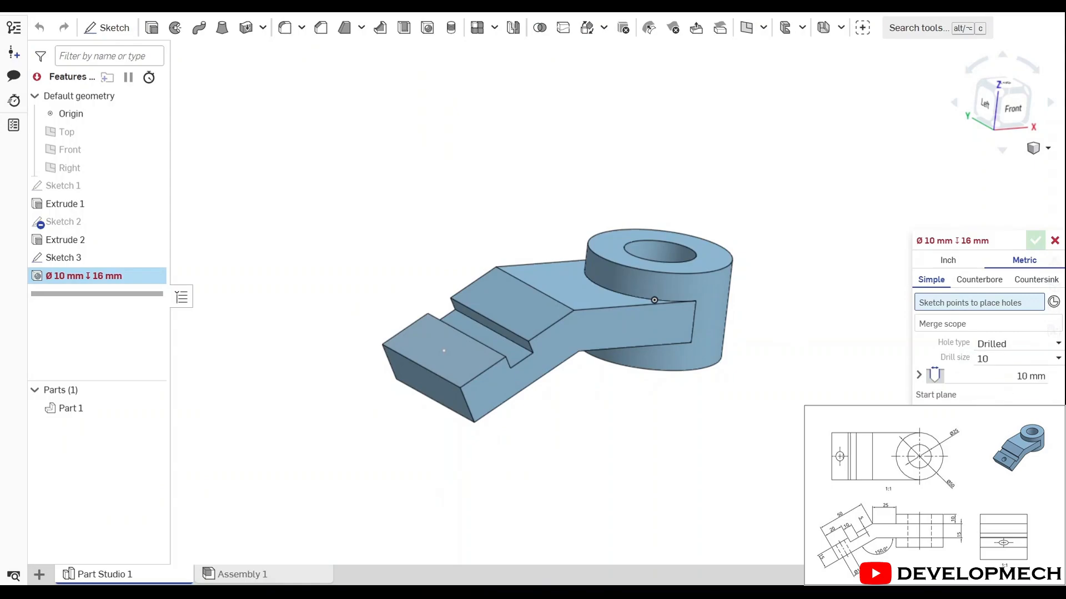
click(445, 353)
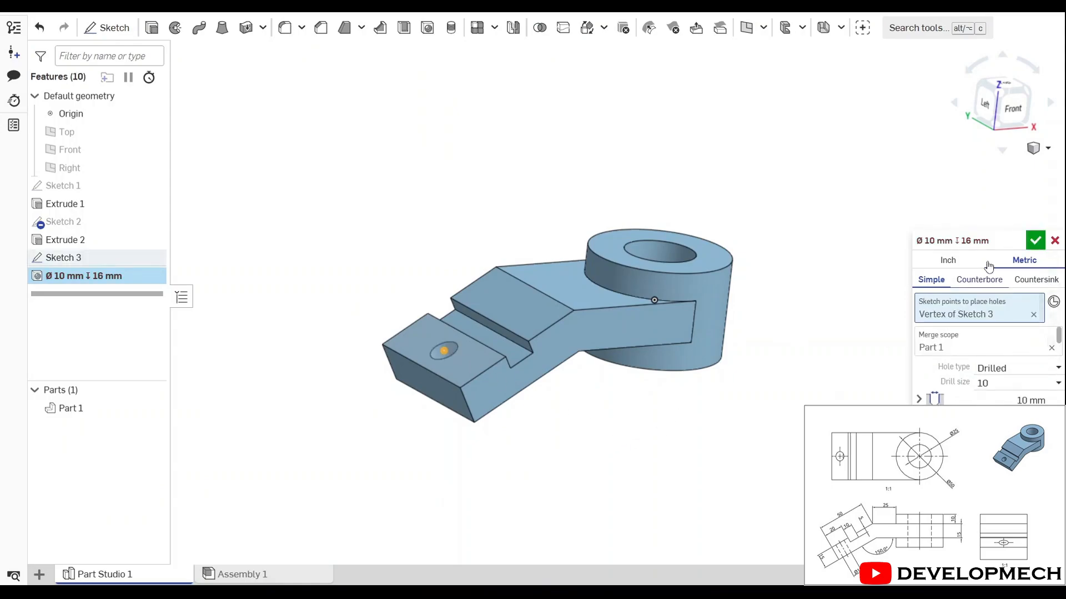
click(1036, 240)
- Remove the arm material protruding into the cylinder's bore by extruding its flat face as a 25 mm blind cut
right_drag(784, 336, 777, 386)
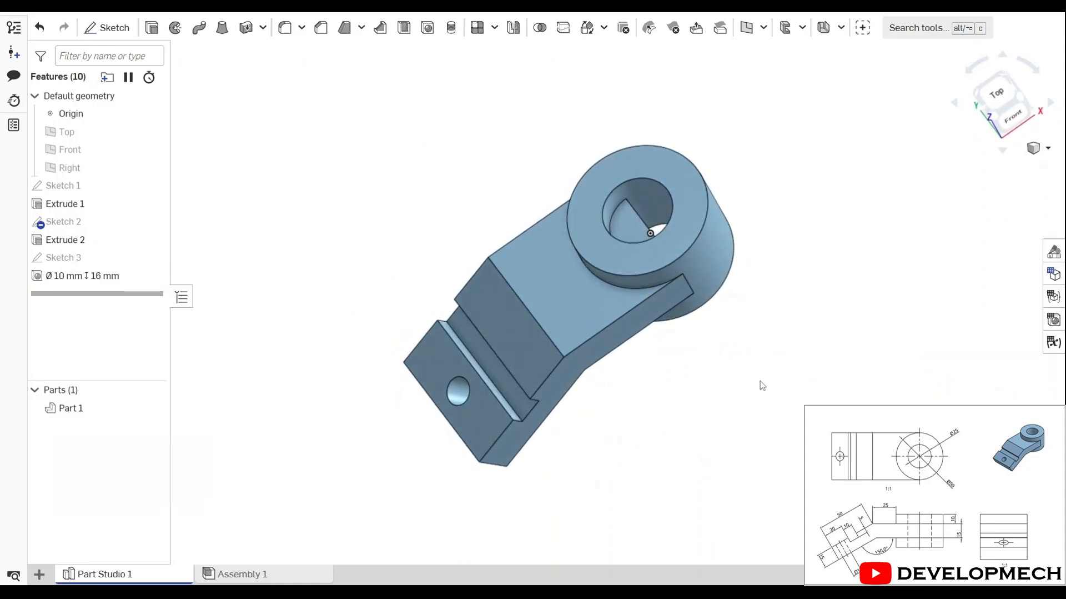
key(shift+e)
click(636, 225)
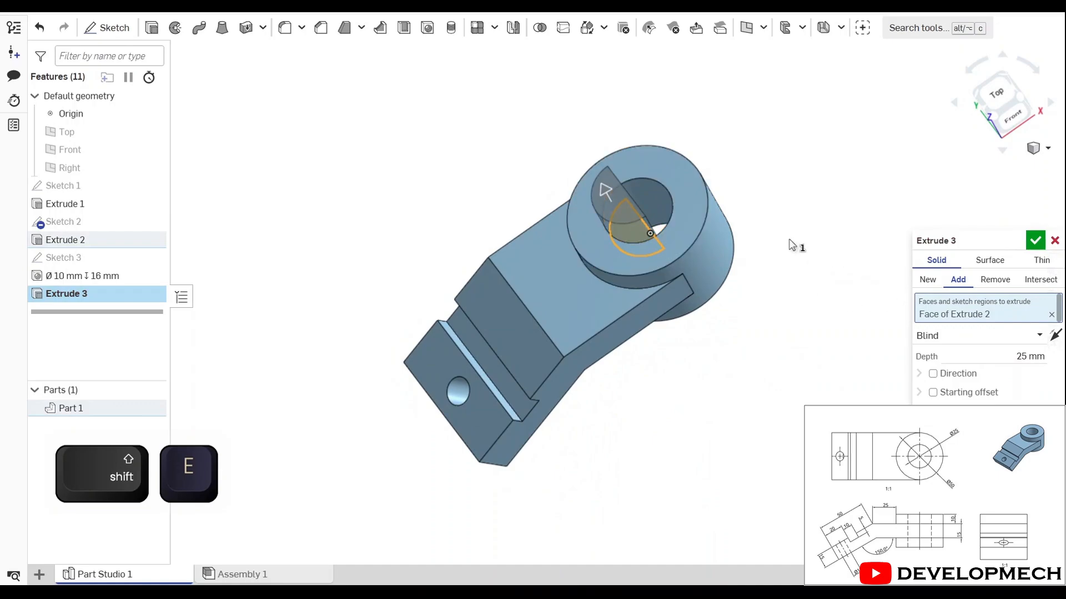
click(995, 279)
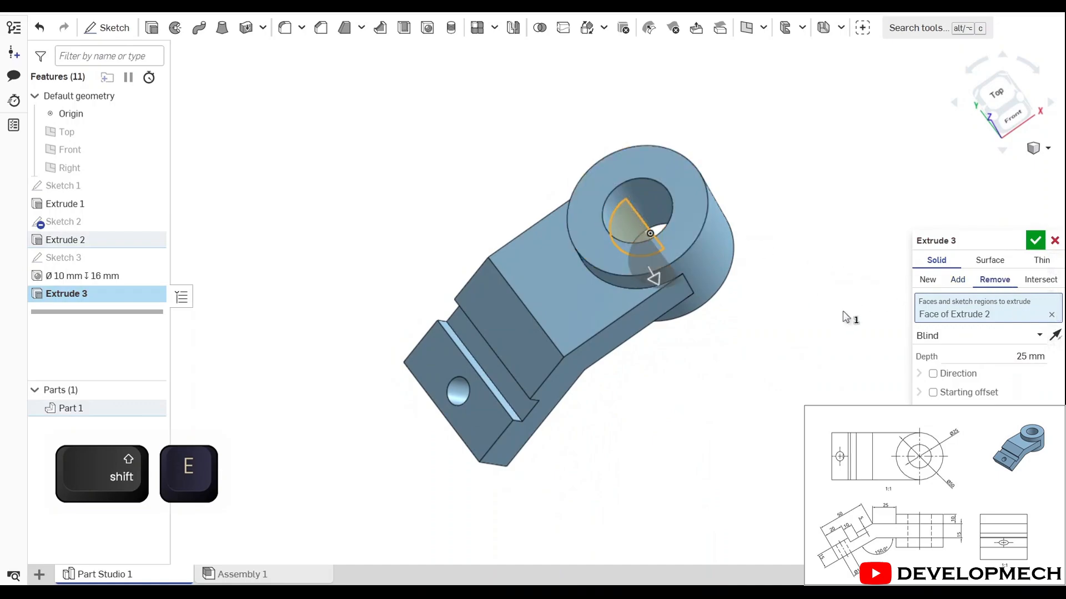
click(1036, 240)
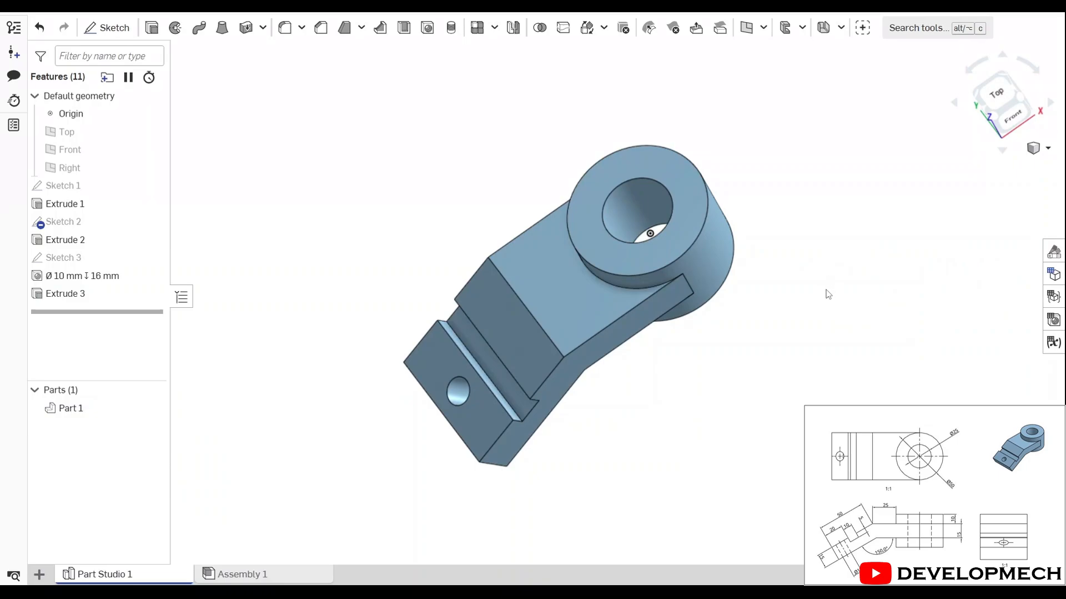
right_drag(826, 294, 506, 289)
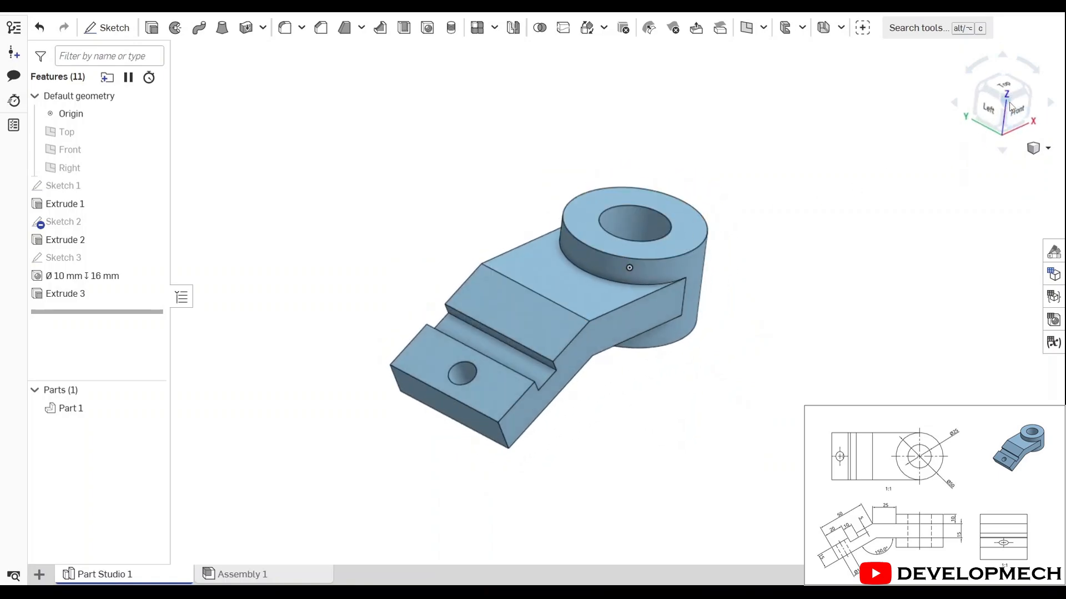
click(1000, 128)
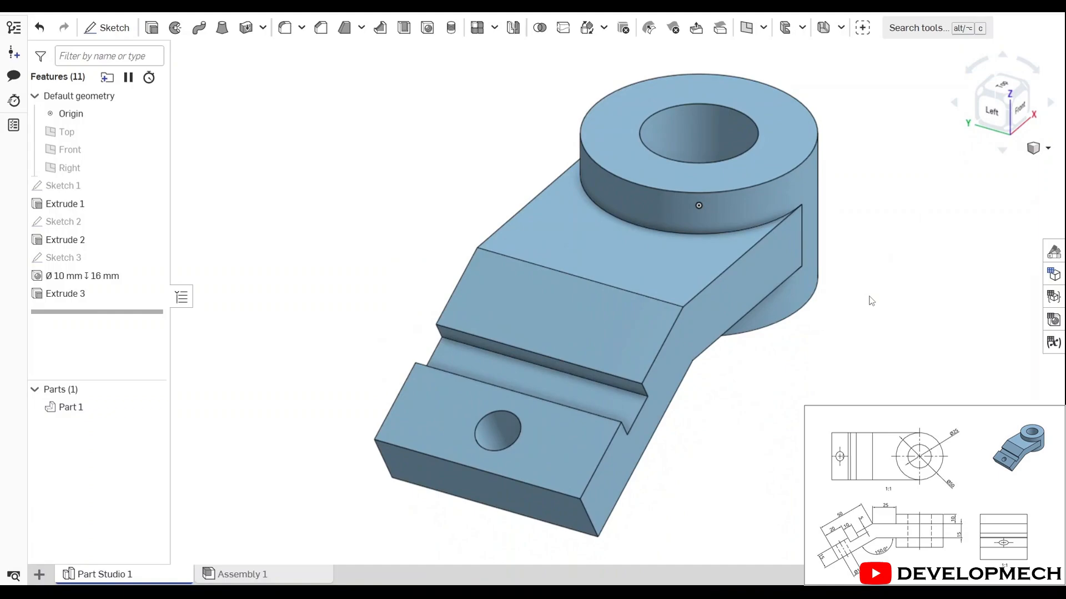
- Create a drawing from the ISO_A4.dwt template with no views and show it in full screen
click(38, 574)
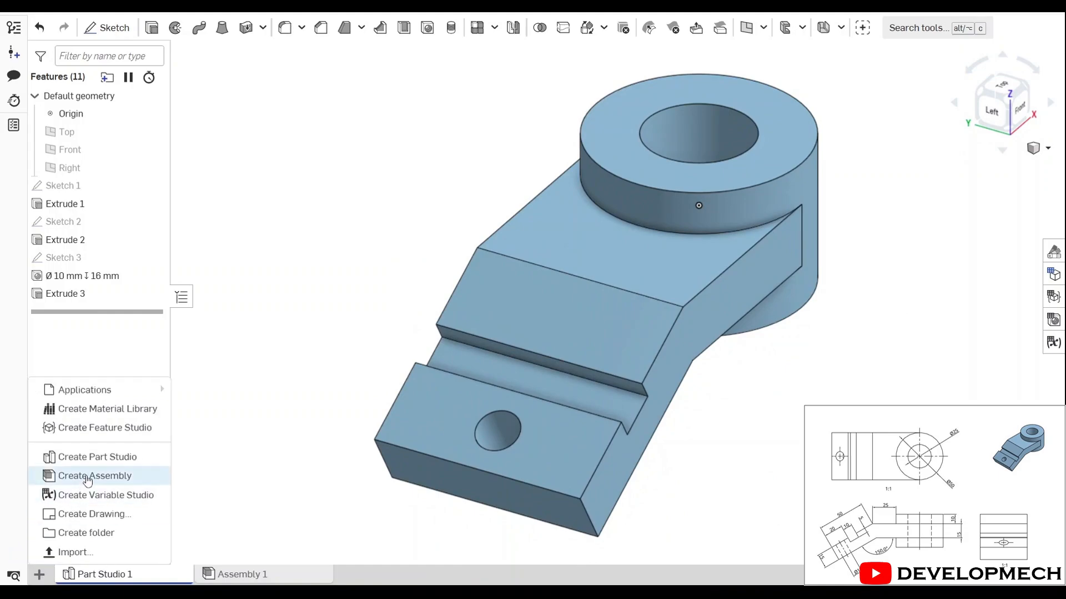
click(92, 514)
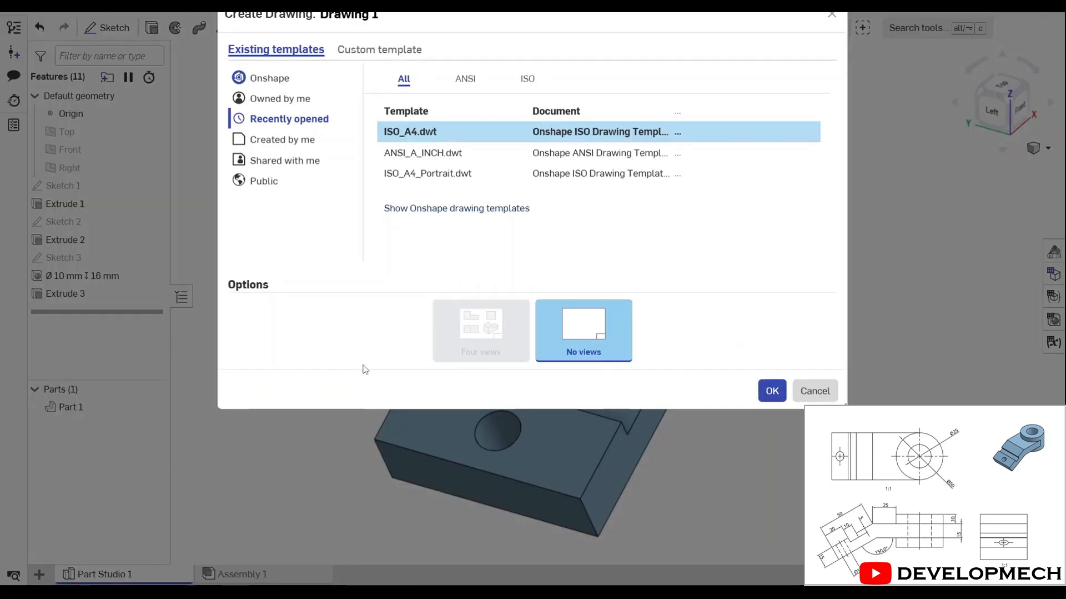
click(762, 394)
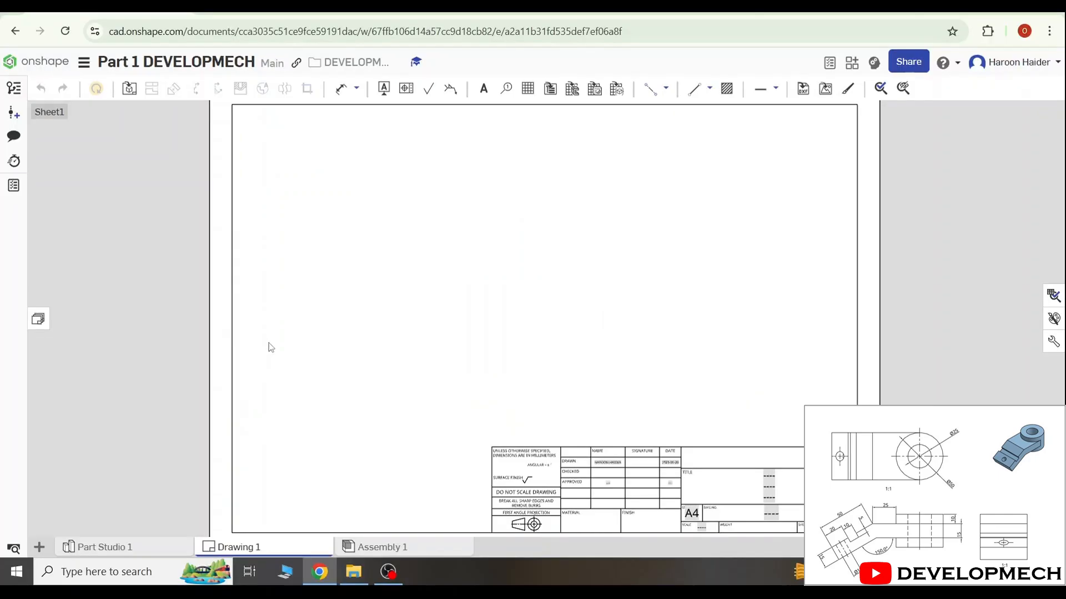
key(F11)
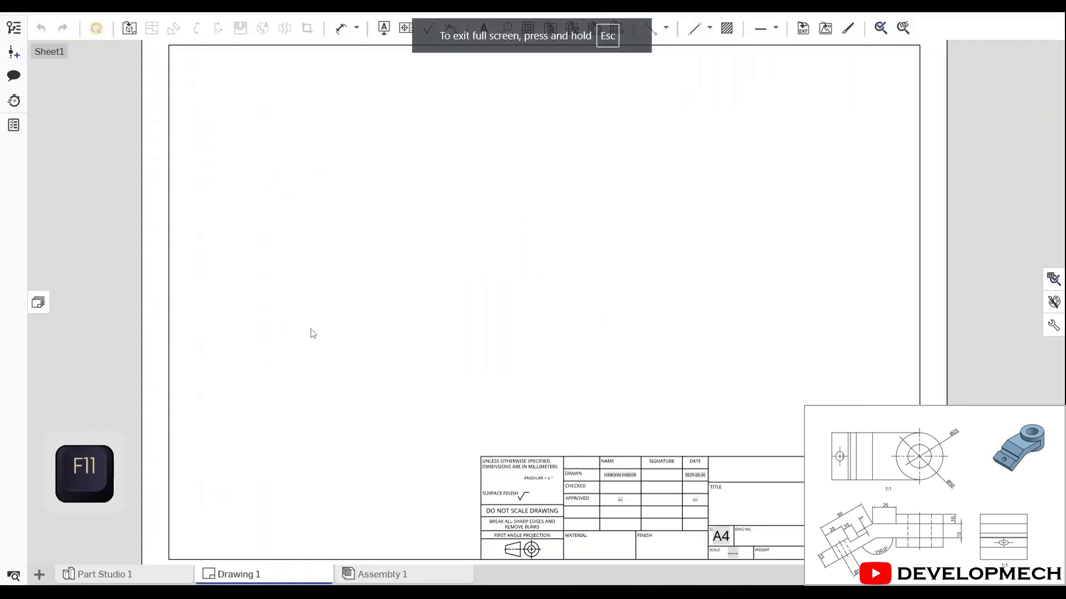
- Insert a front view of Part 1 on the sheet and project a side view horizontally from it
click(129, 29)
click(138, 77)
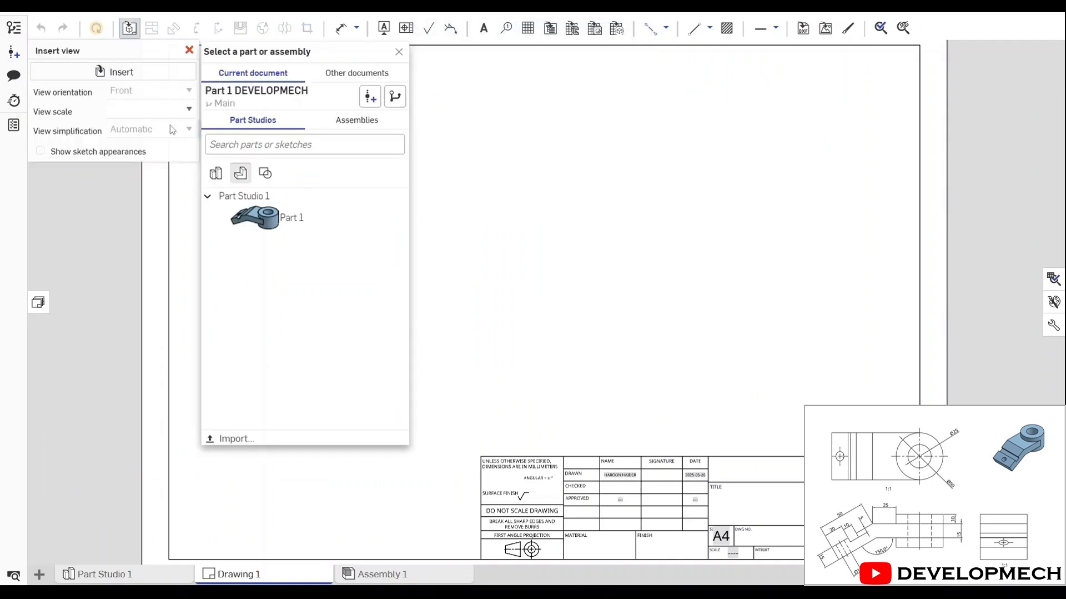
click(276, 225)
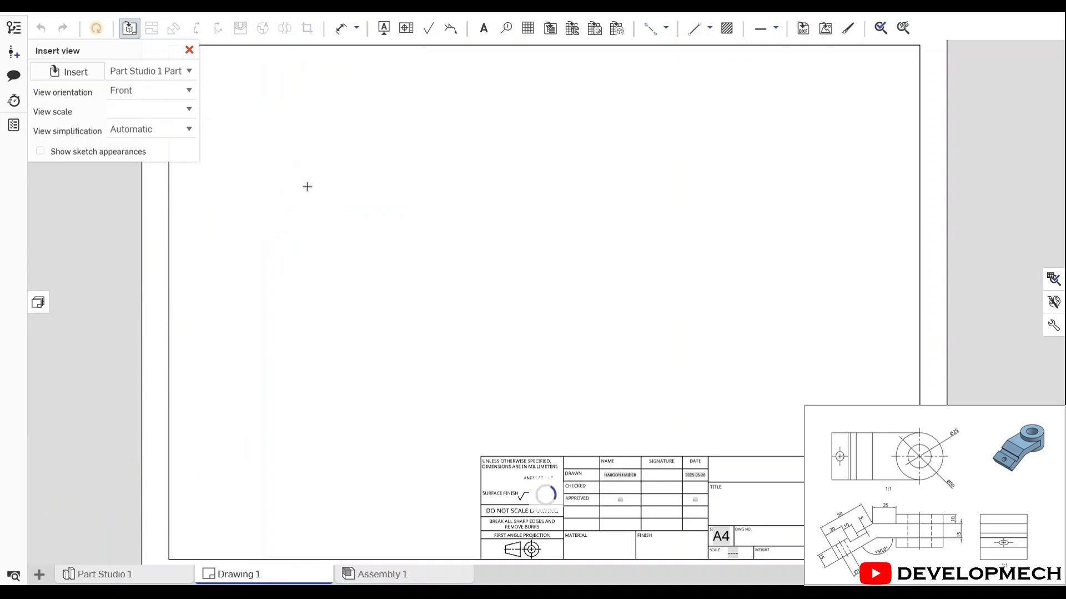
click(387, 150)
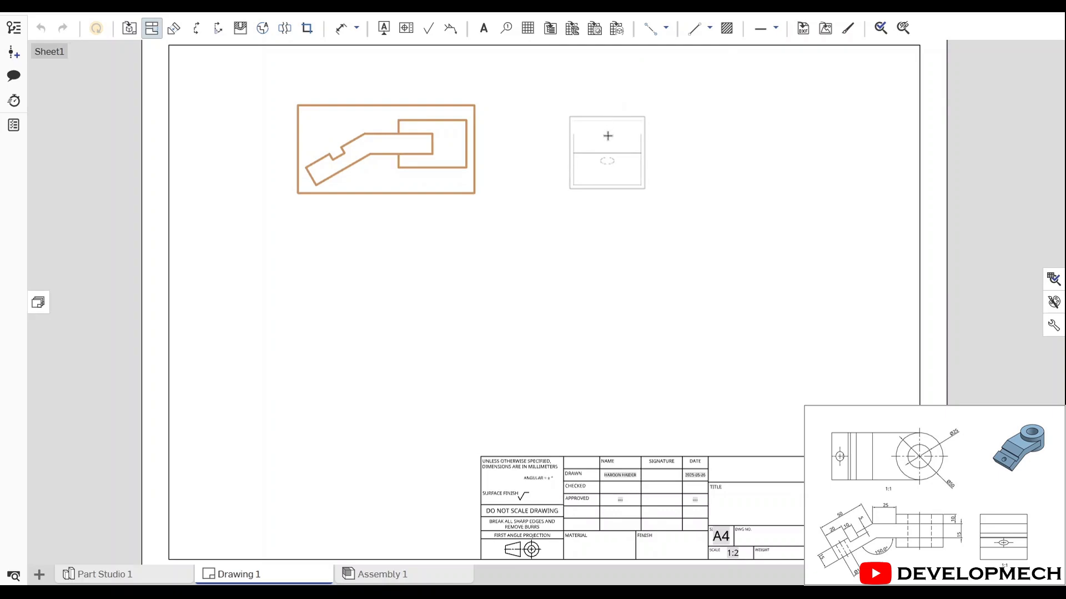
click(510, 120)
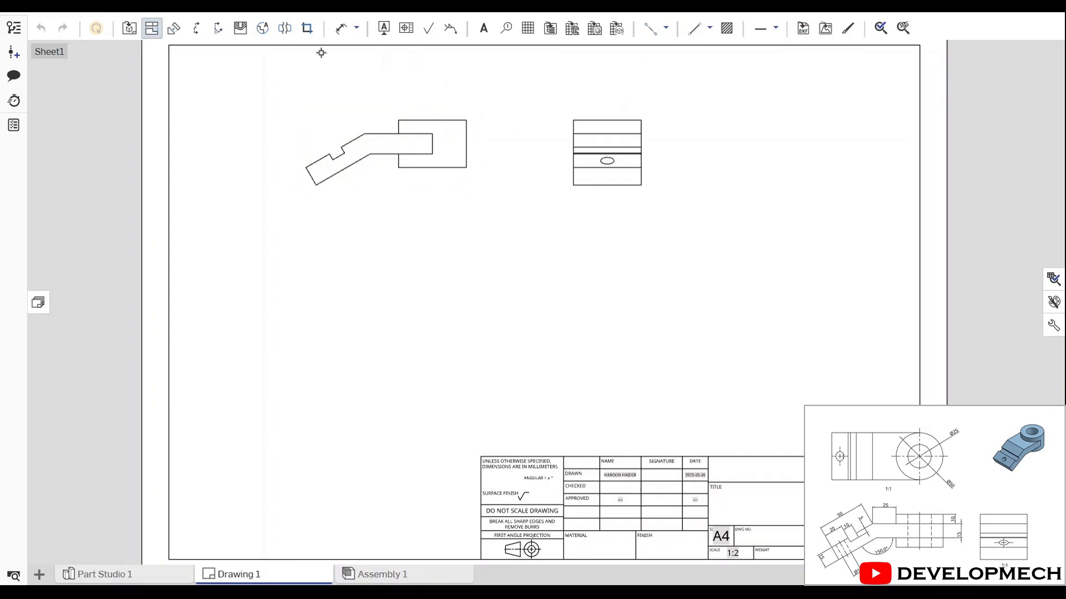
key(Escape)
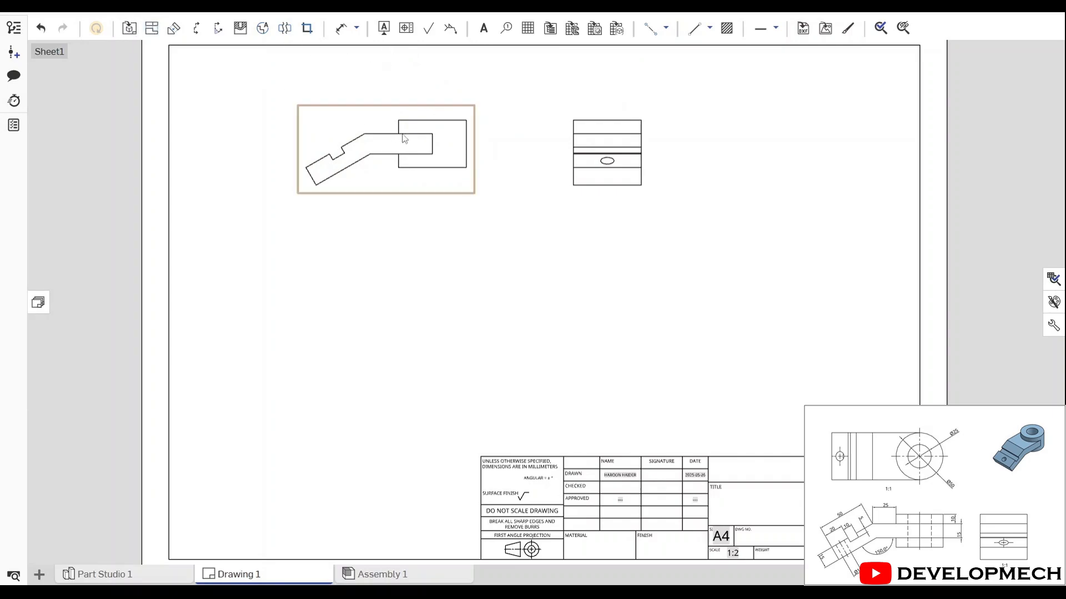
- Project a top view of the part from the front view and place it below that view
click(398, 111)
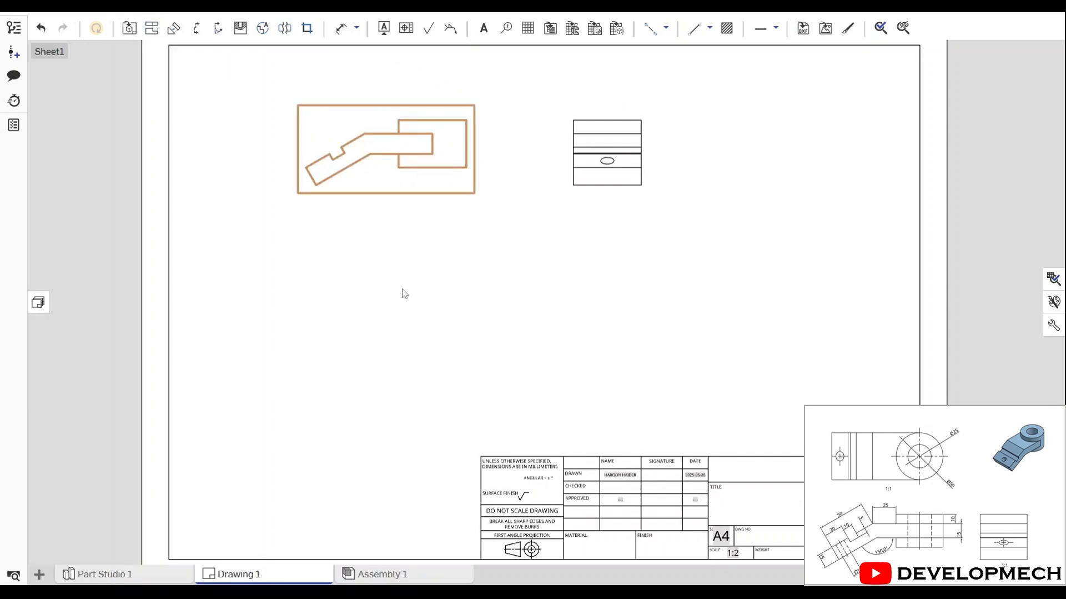
click(401, 330)
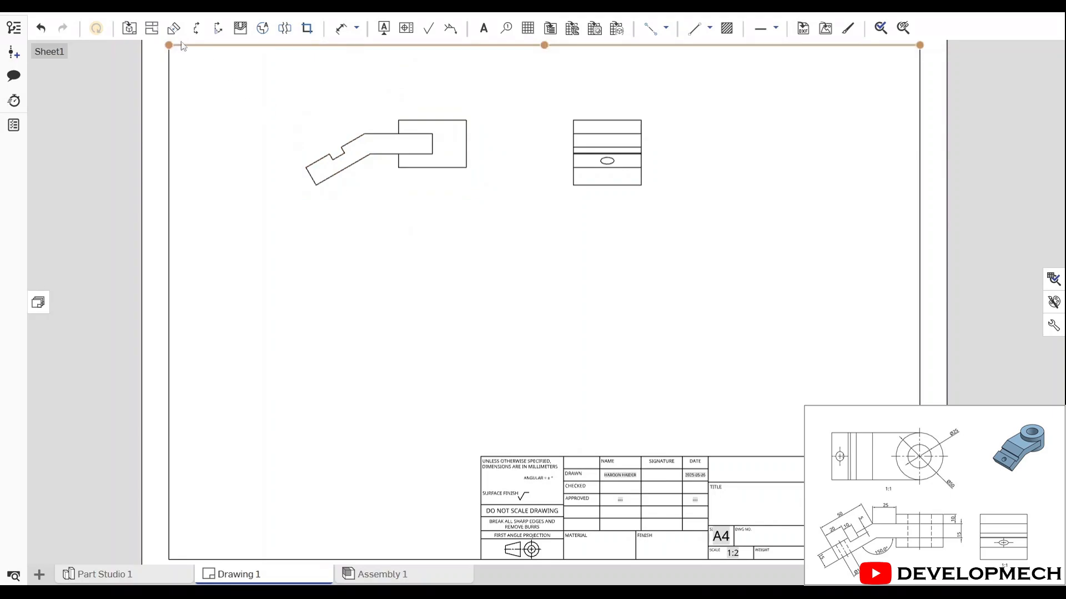
click(152, 28)
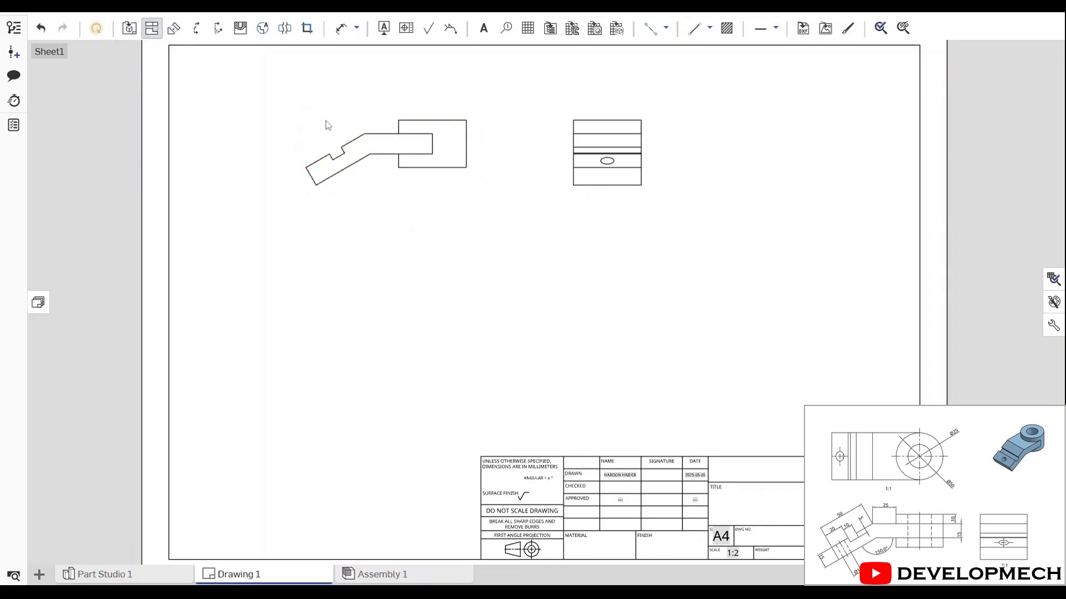
click(386, 138)
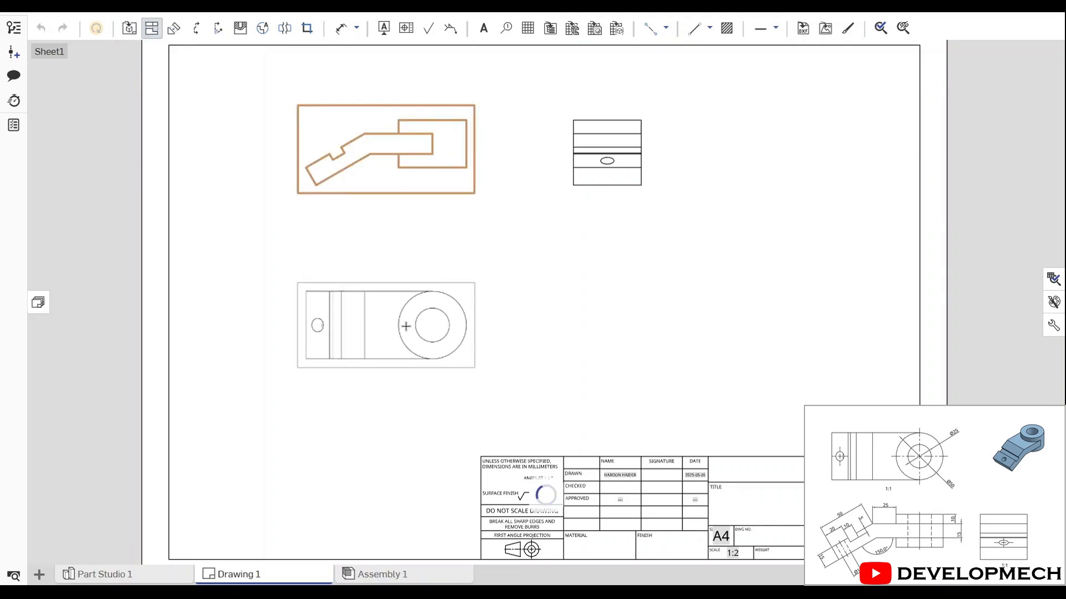
click(505, 290)
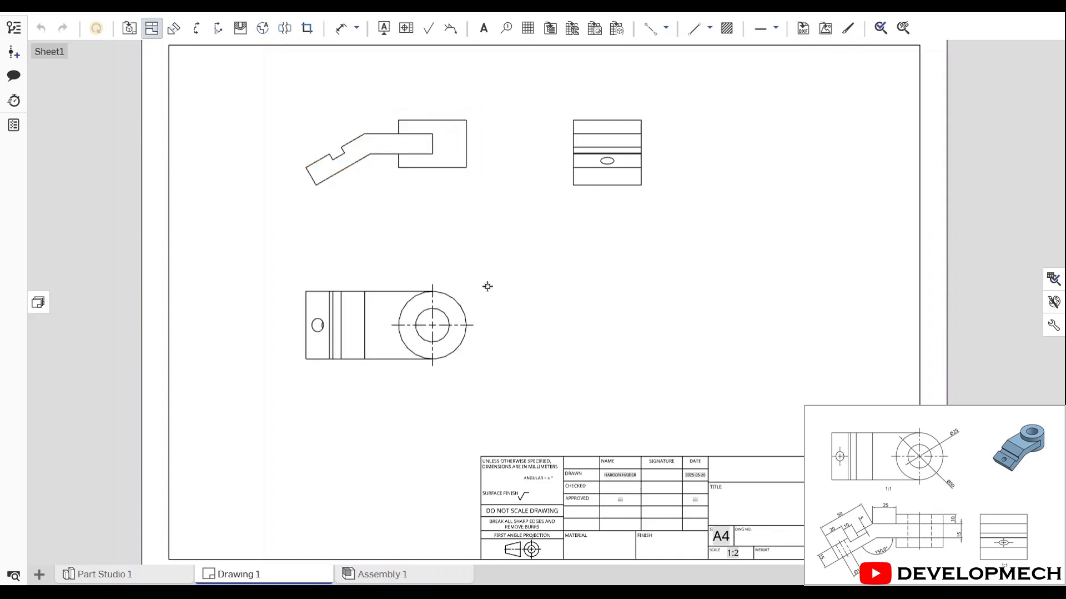
key(Escape)
- Rearrange the views so the front and side views sit low on the sheet with the top view above the front view
drag(429, 172, 428, 459)
drag(418, 326, 417, 149)
key(Escape)
drag(421, 372, 414, 301)
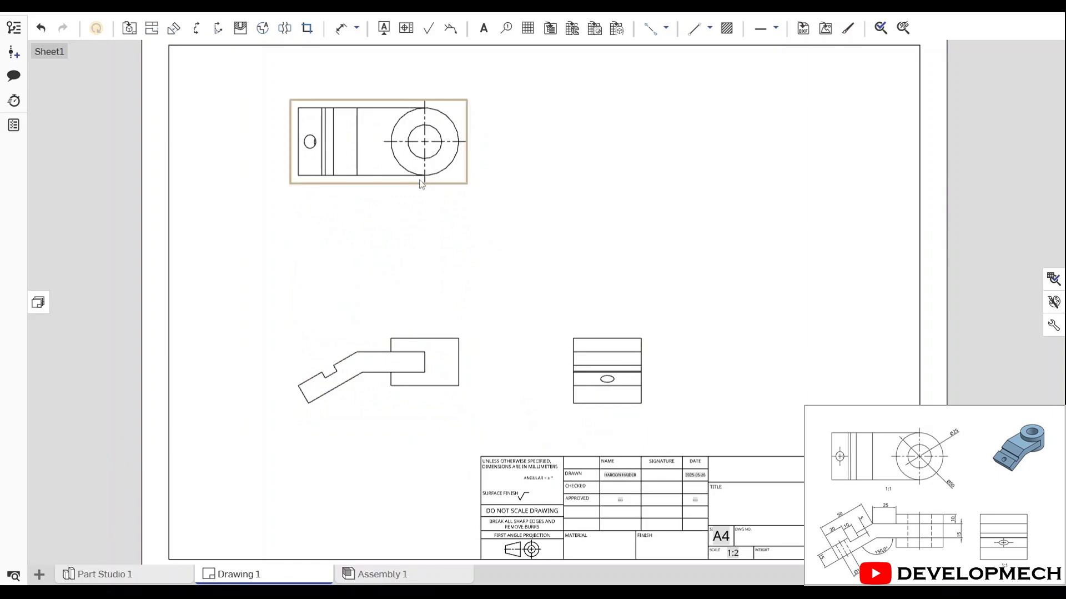
drag(361, 189, 371, 235)
drag(428, 365, 405, 389)
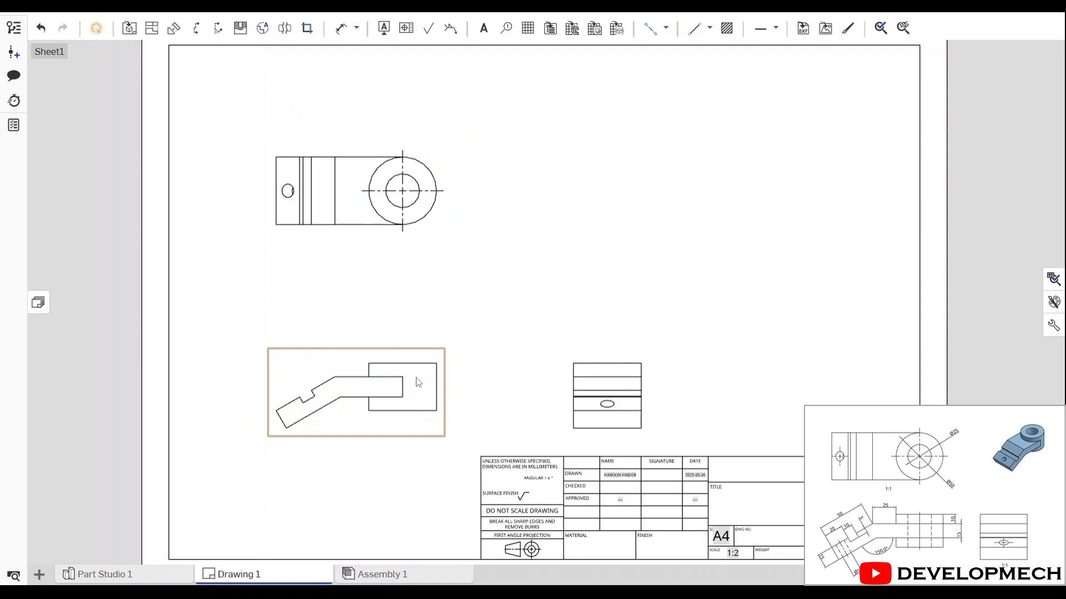
- Project two pictorial views diagonally from the front view and delete the unwanted one that shows the underside
key(Delete)
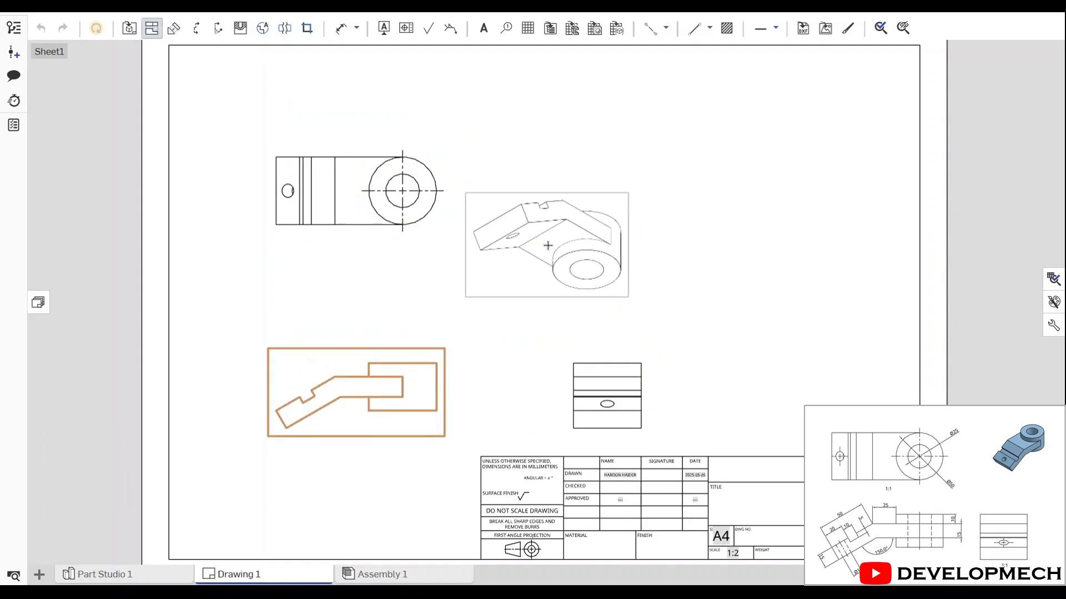
click(196, 521)
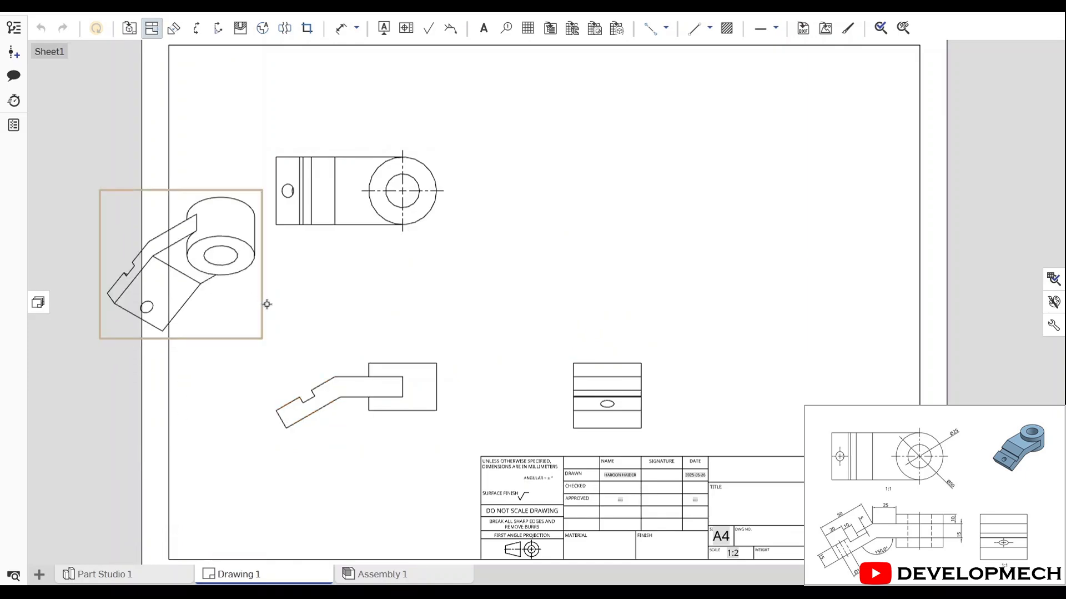
click(422, 411)
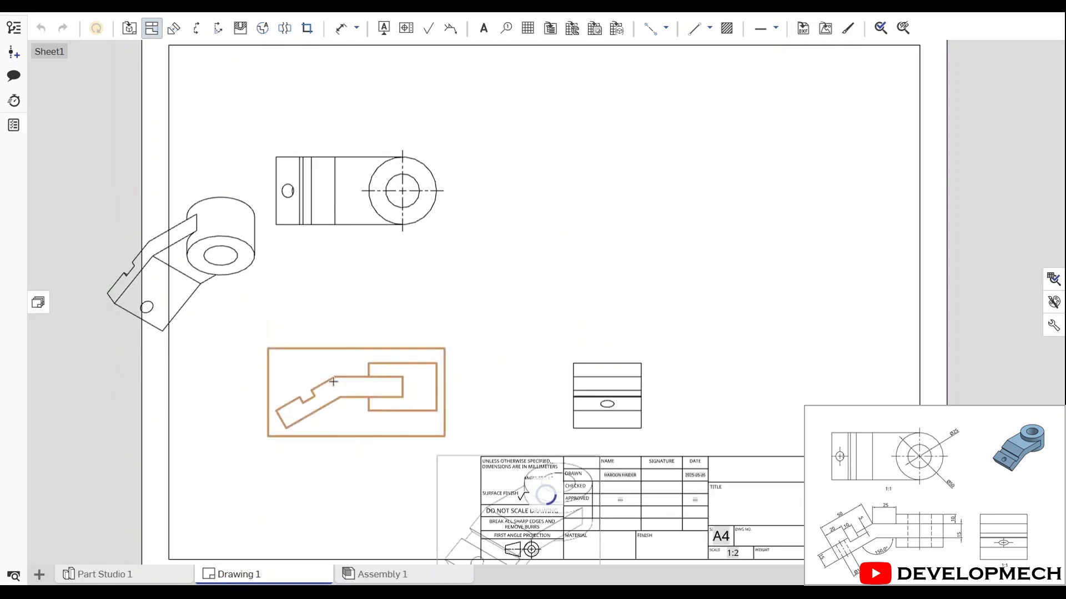
key(Escape)
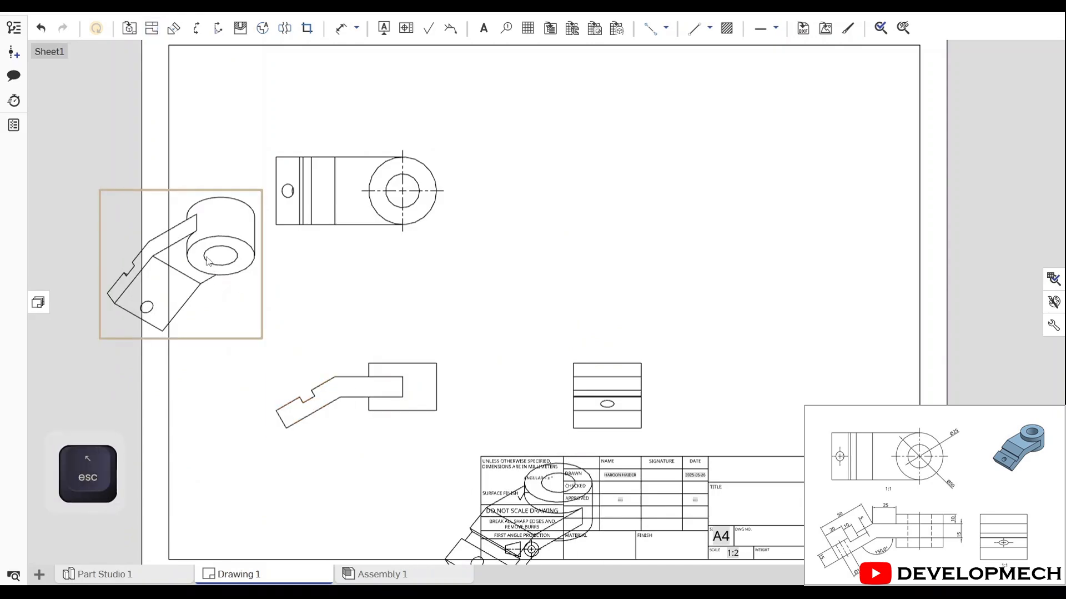
click(208, 259)
key(Delete)
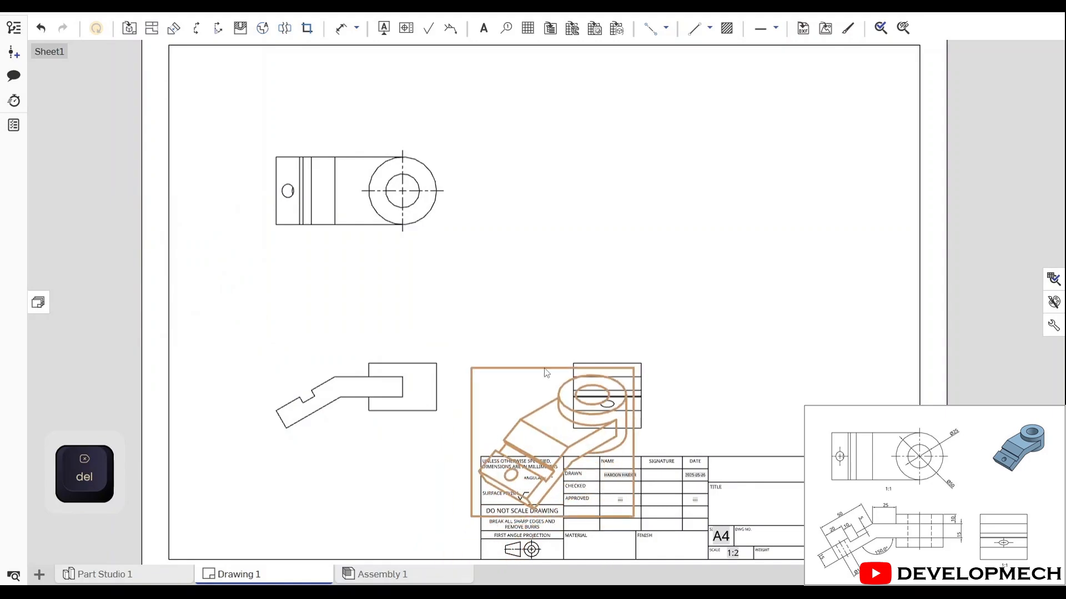
- Move the isometric view to the free upper-right area of the sheet and show it shaded
click(691, 211)
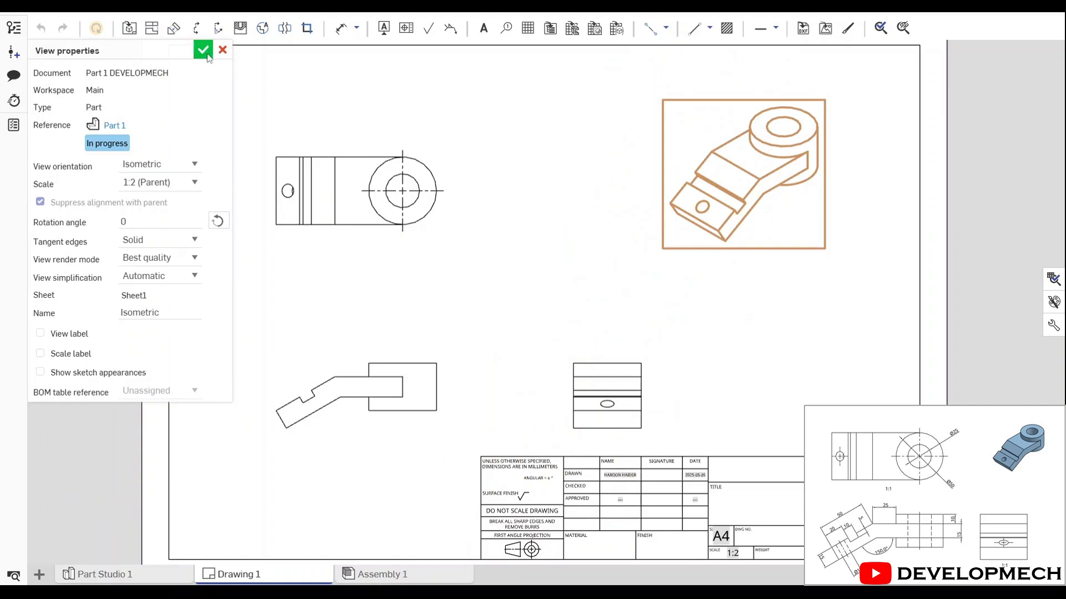
click(203, 50)
right_click(675, 191)
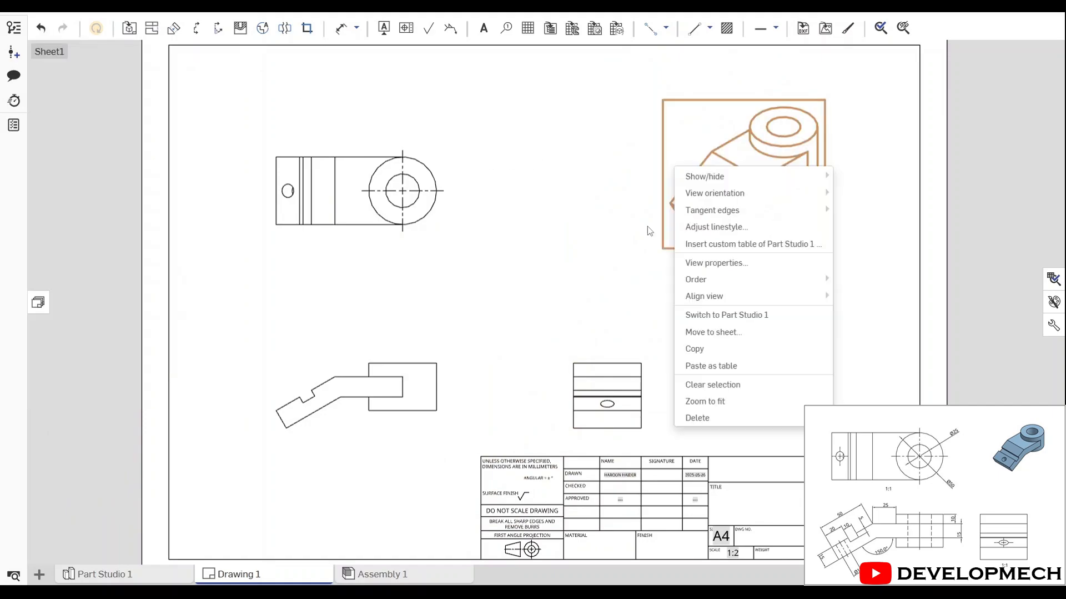
mouse_move(719, 186)
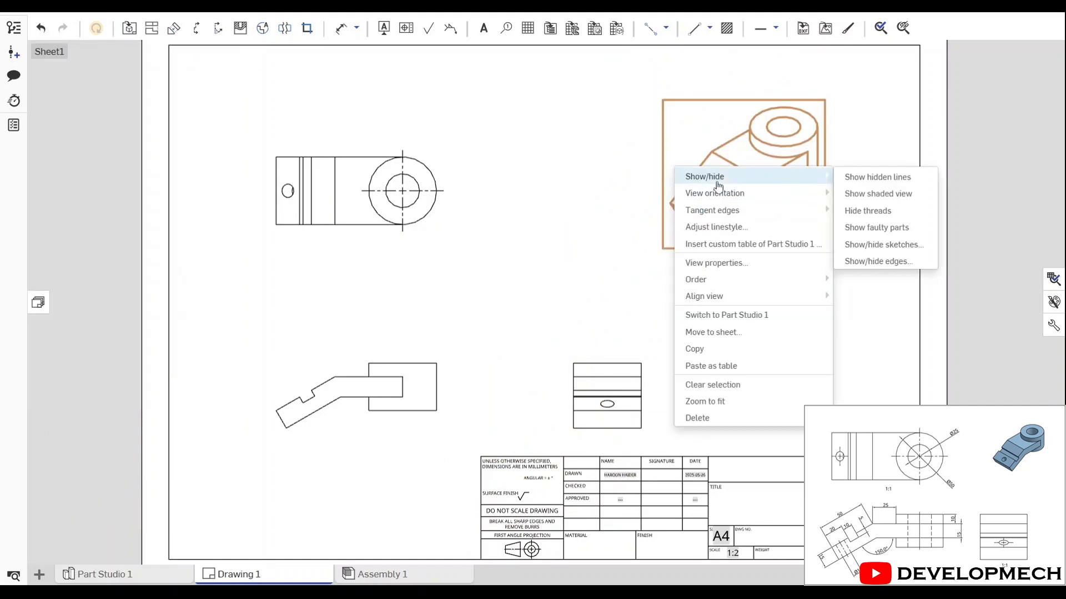
click(877, 193)
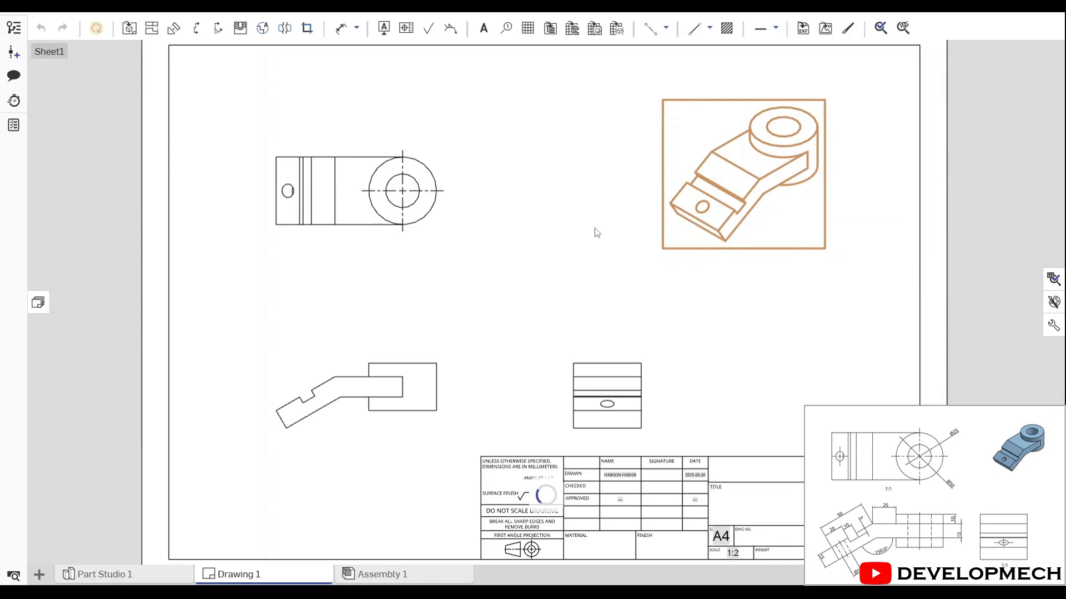
- Set the isometric view's own scale to 1:2 in its view properties
double_click(761, 209)
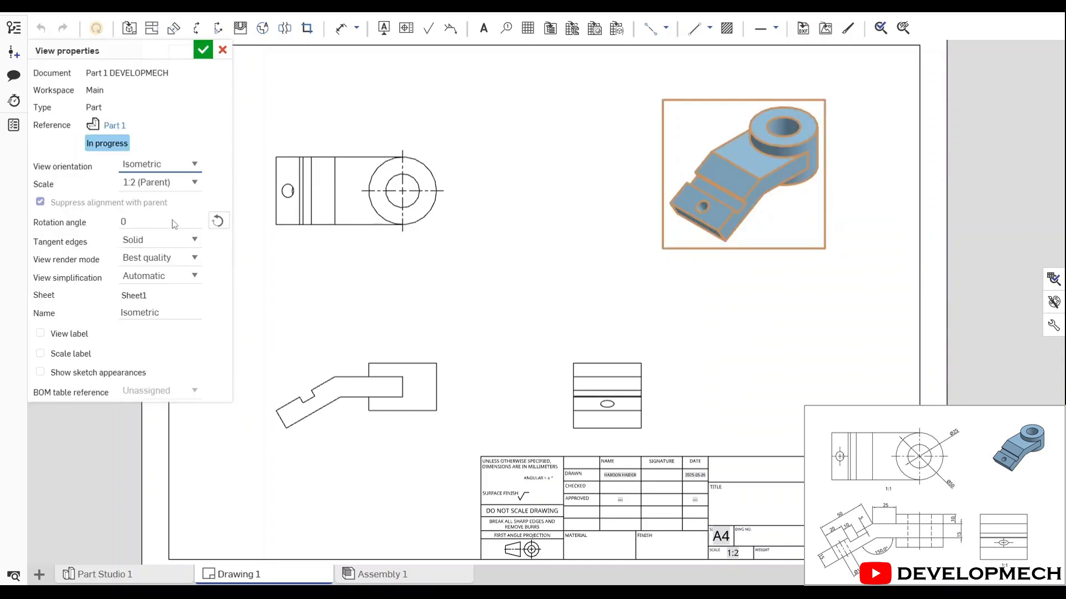
click(148, 183)
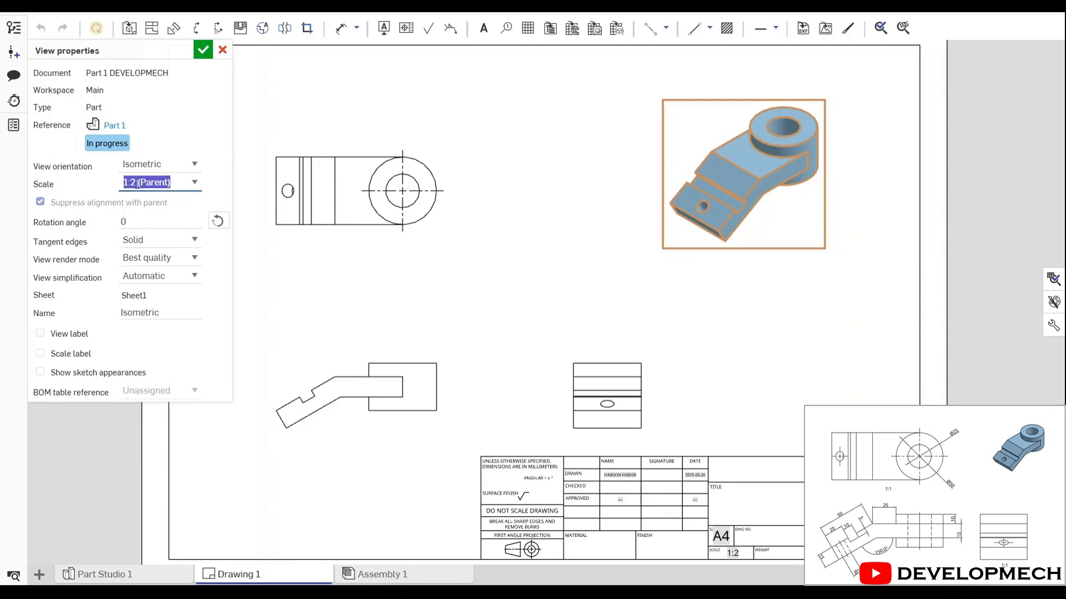
click(137, 183)
key(BackSpace)
text(1)
key(Return)
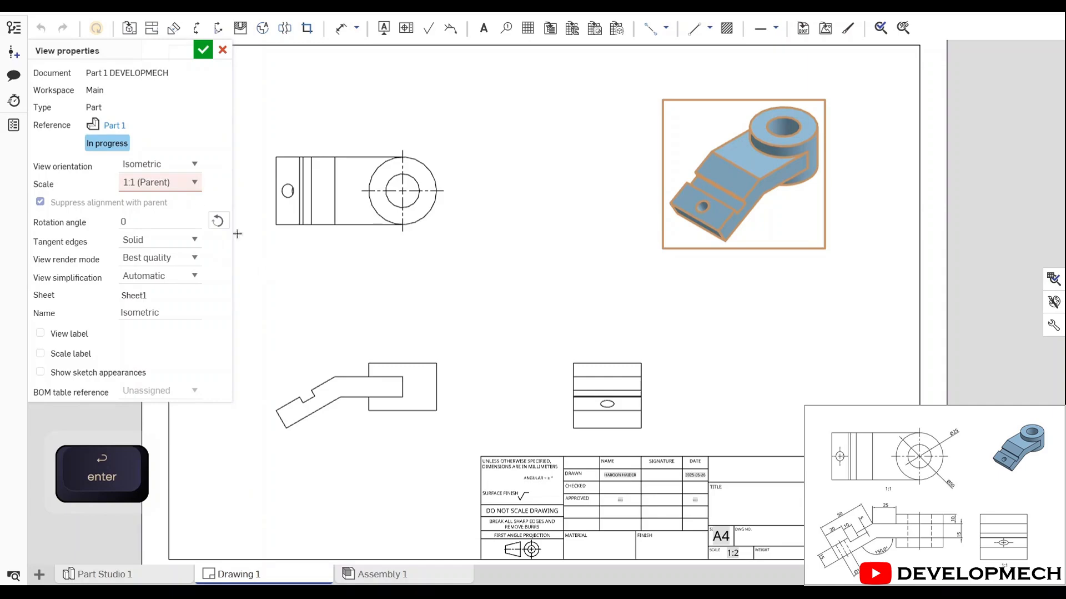
click(203, 50)
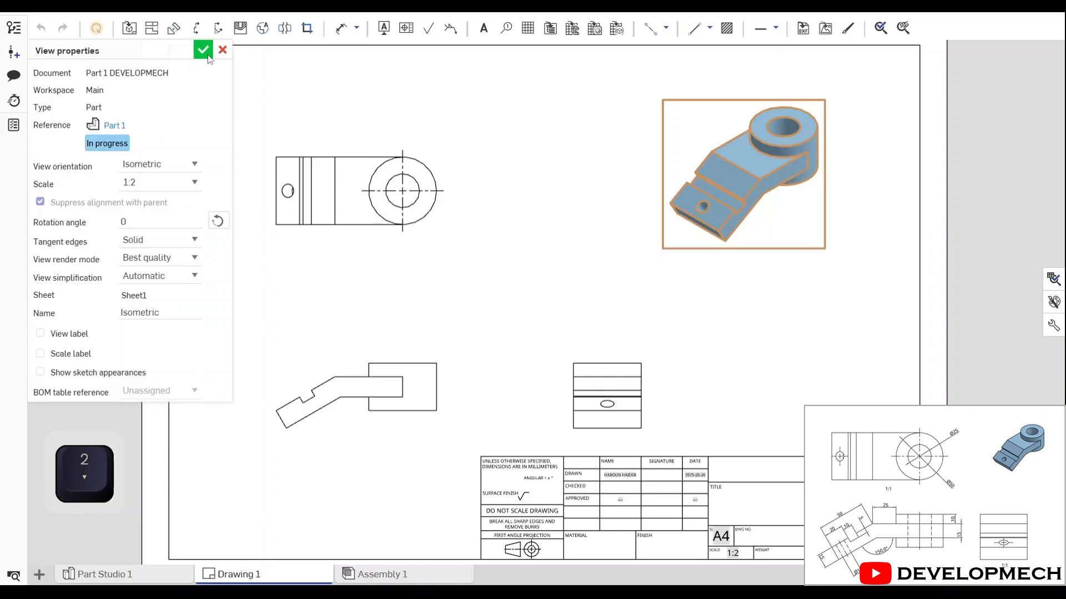
click(207, 55)
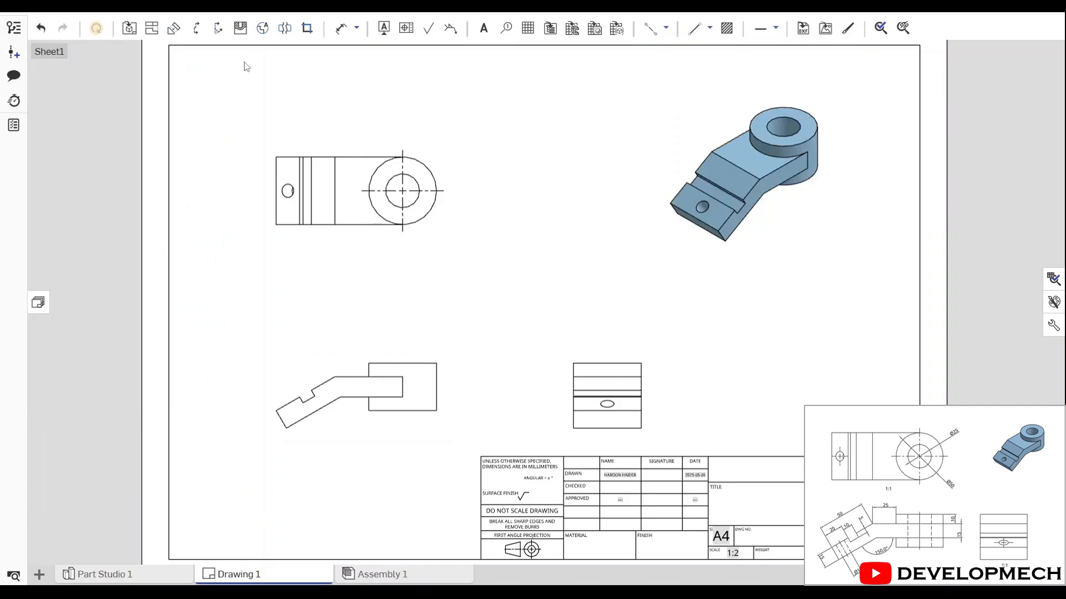
- Show the hidden lines in the front view of the bracket
right_click(436, 381)
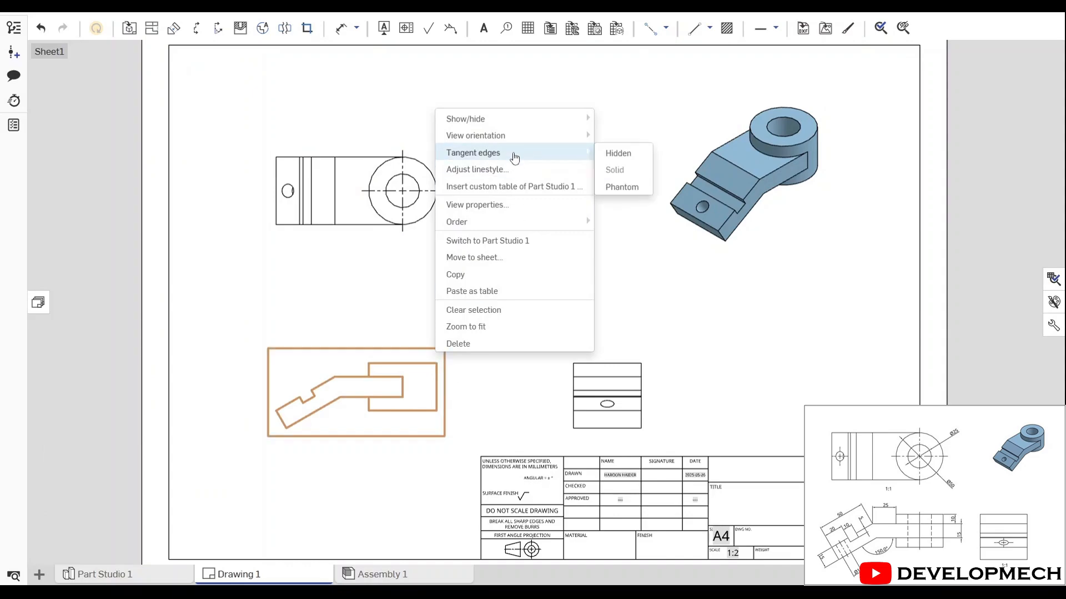
mouse_move(512, 127)
click(630, 120)
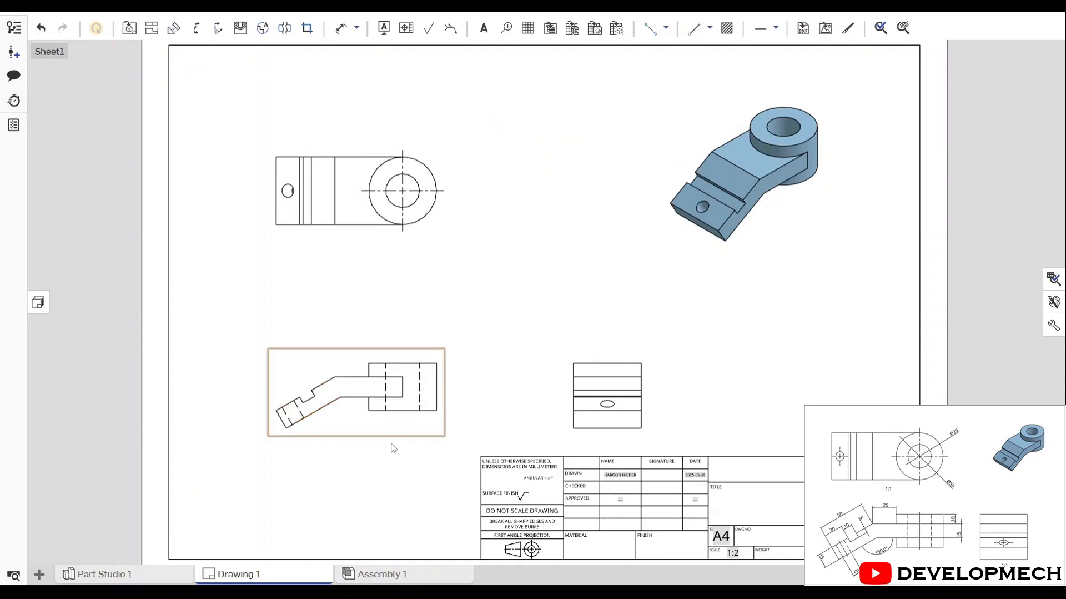
- Dimension the cylinder's outer diameter and bore diameter in the top view, with both labels outside the circles
scroll(392, 447, down, 2)
scroll(399, 429, up, 5)
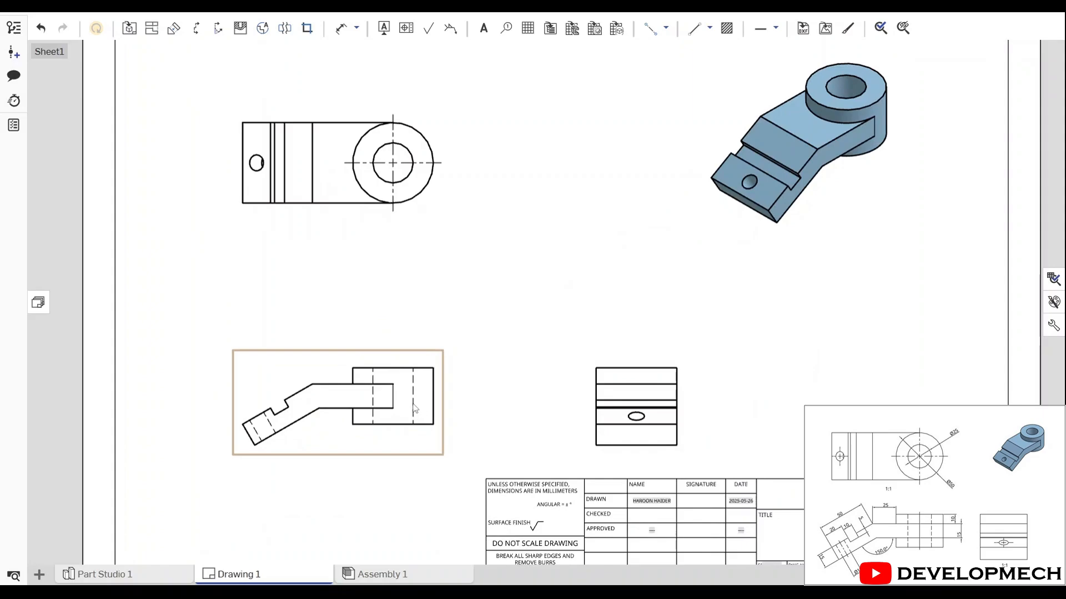
scroll(414, 409, up, 2)
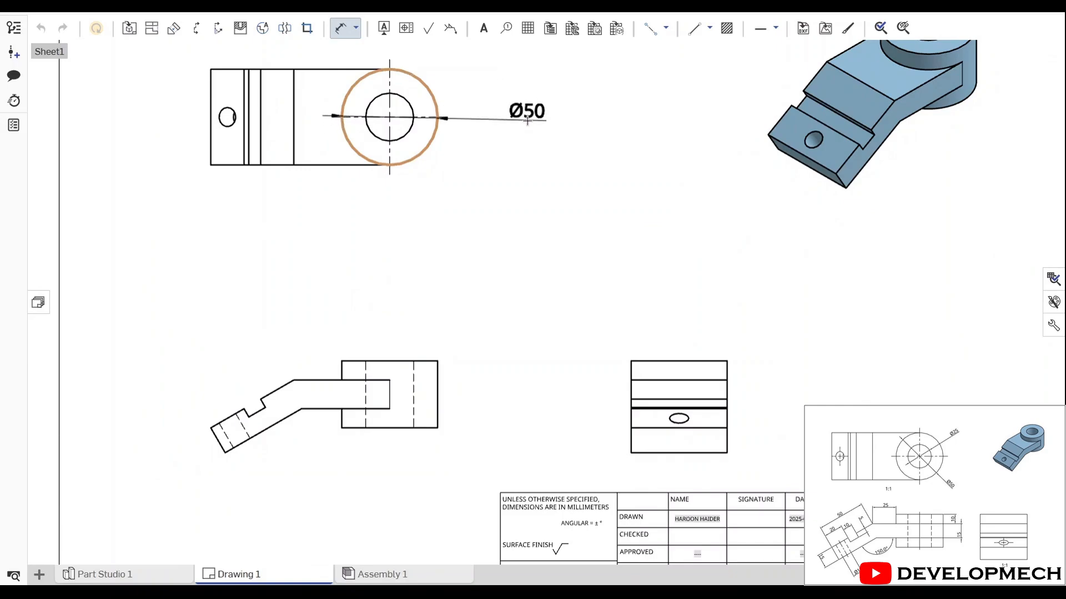
click(528, 119)
click(413, 107)
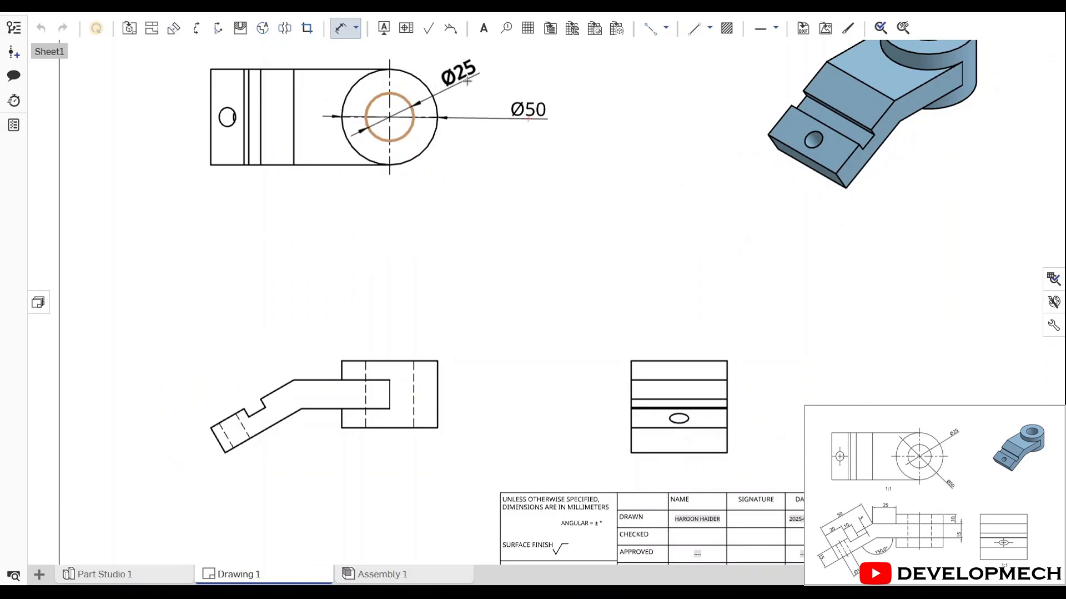
click(485, 74)
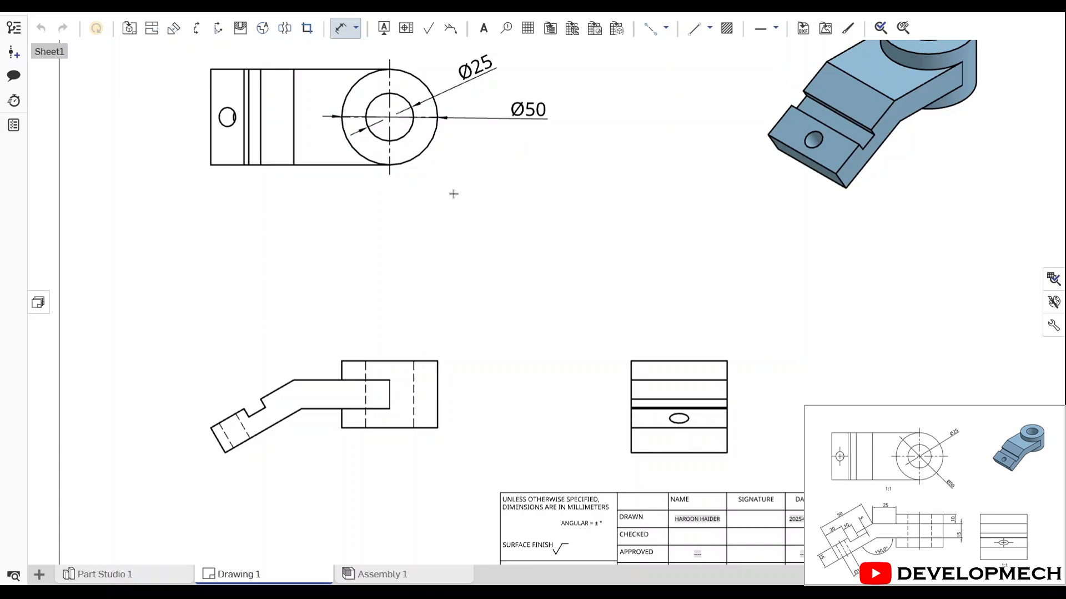
- Dimension the vertical distance between the cylinder's top edge and the arm's upper edge in the front view
scroll(454, 193, down, 3)
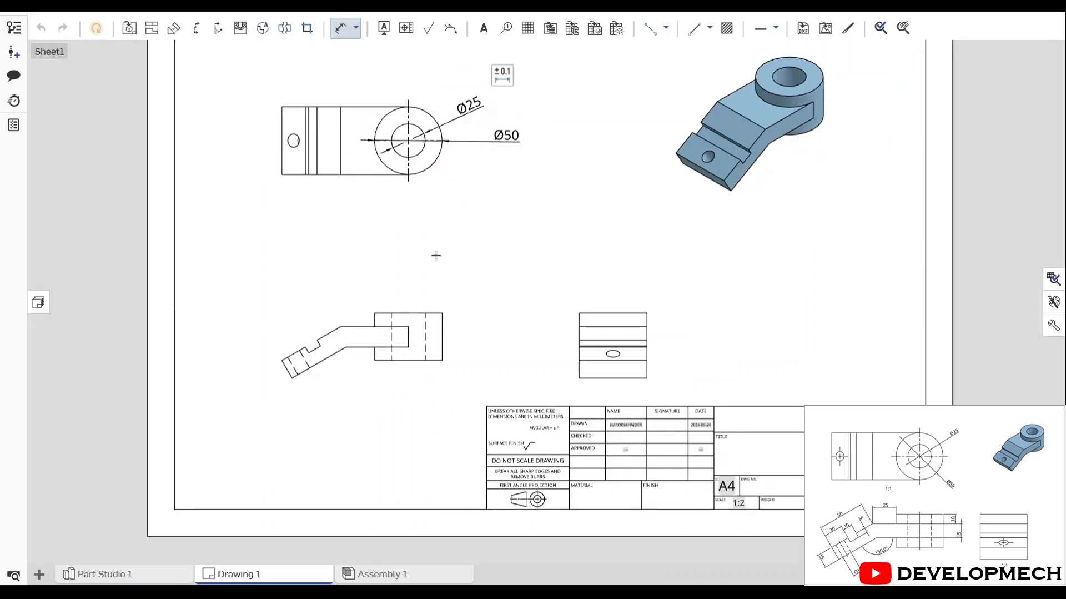
scroll(436, 255, up, 2)
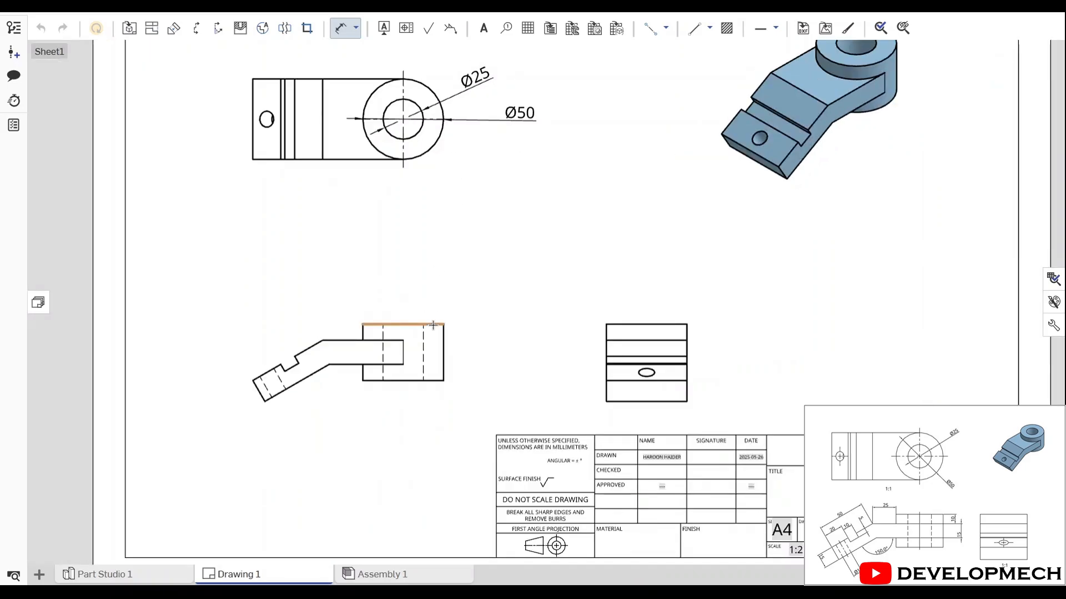
click(392, 324)
click(389, 340)
click(476, 333)
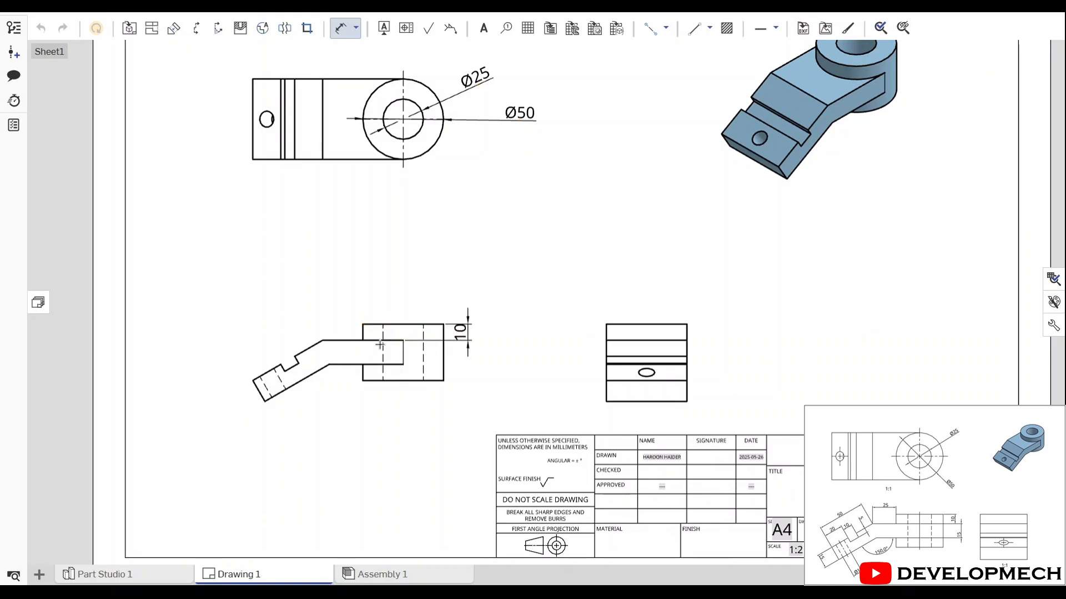
- Dimension the horizontal arm's thickness and the bend angle along the arm's underside in the front view
click(404, 364)
click(410, 351)
click(344, 366)
click(308, 376)
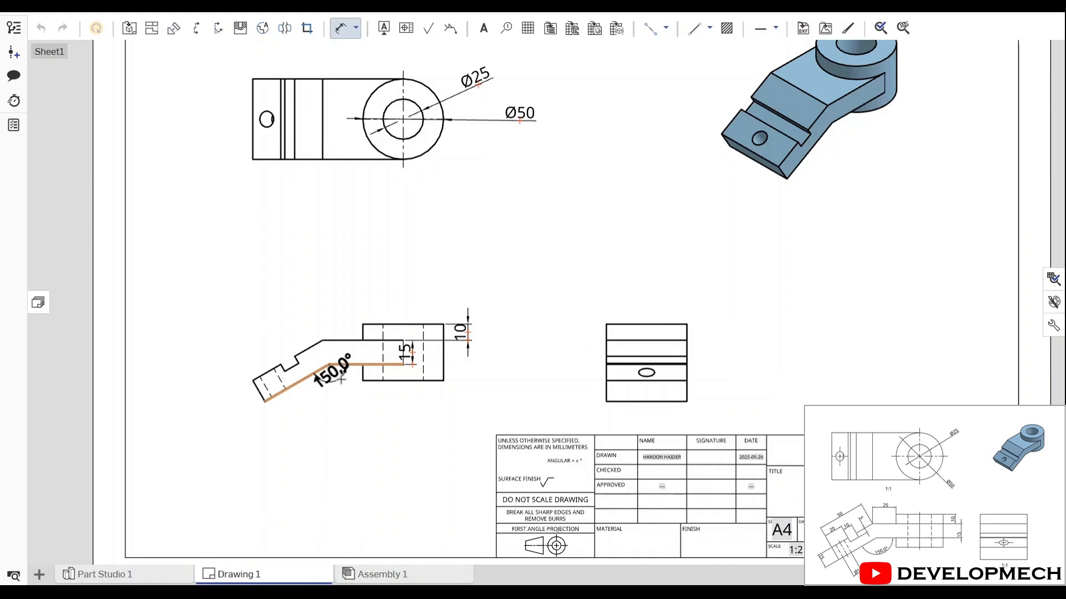
click(338, 375)
scroll(337, 373, down, 2)
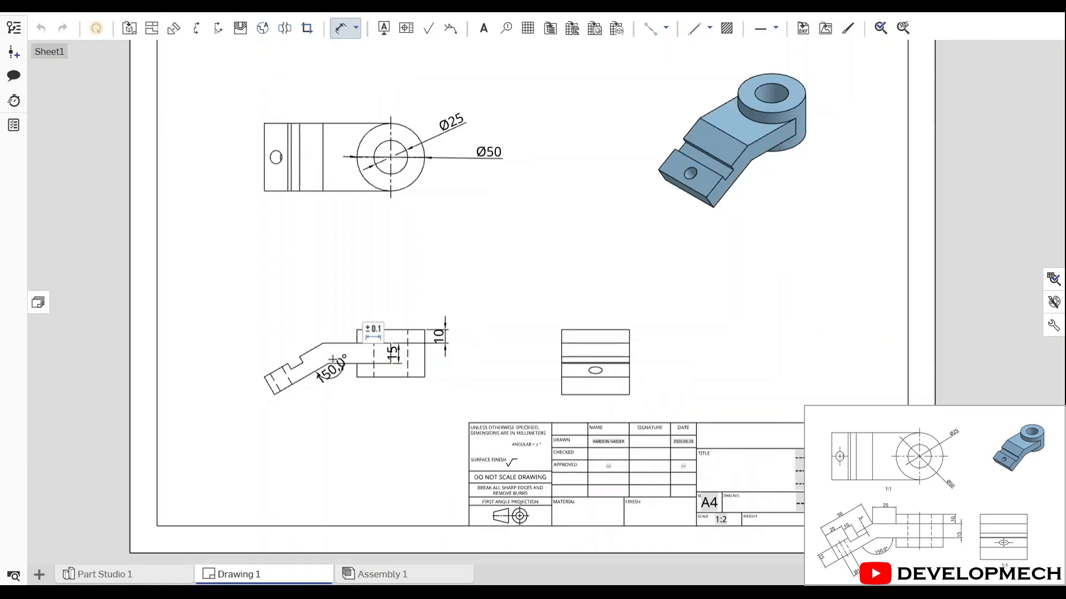
- Dimension the width and depth of the slot in the angled arm in the front view
scroll(333, 362, up, 4)
scroll(332, 361, up, 4)
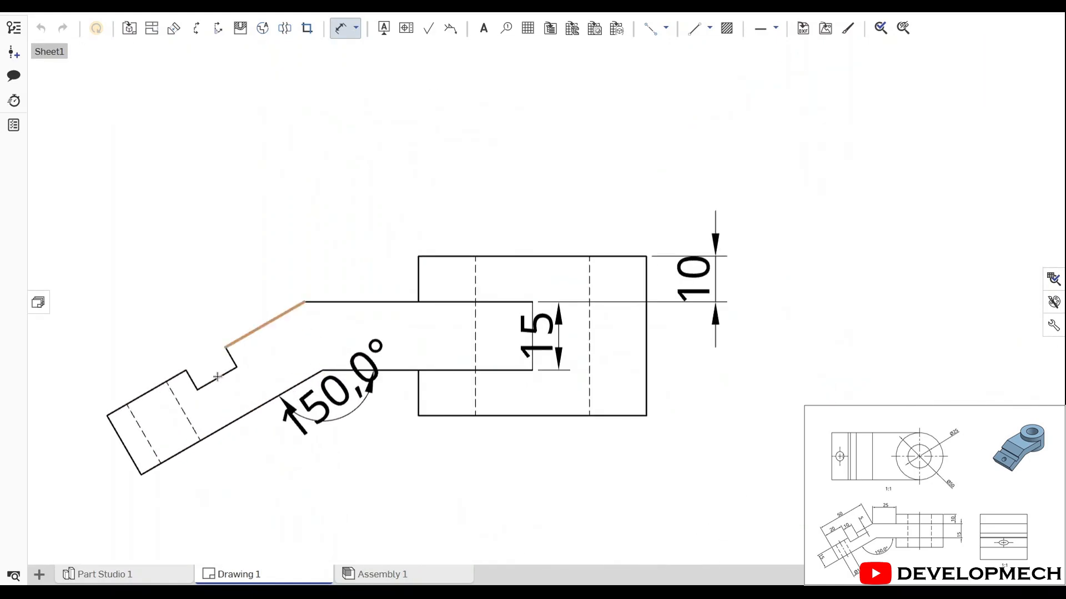
click(193, 378)
click(232, 357)
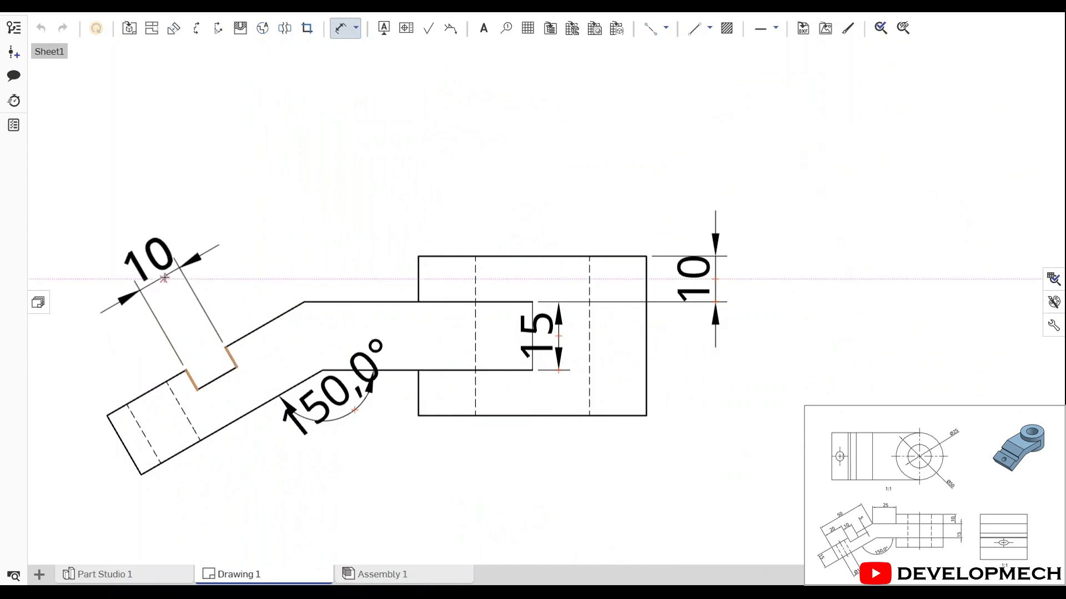
click(165, 277)
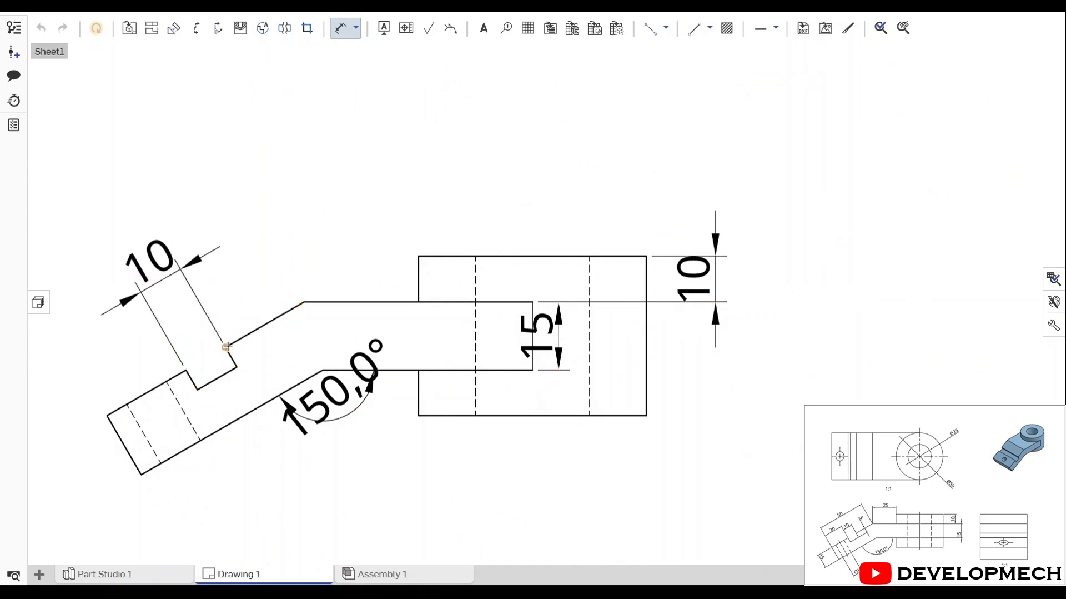
click(227, 347)
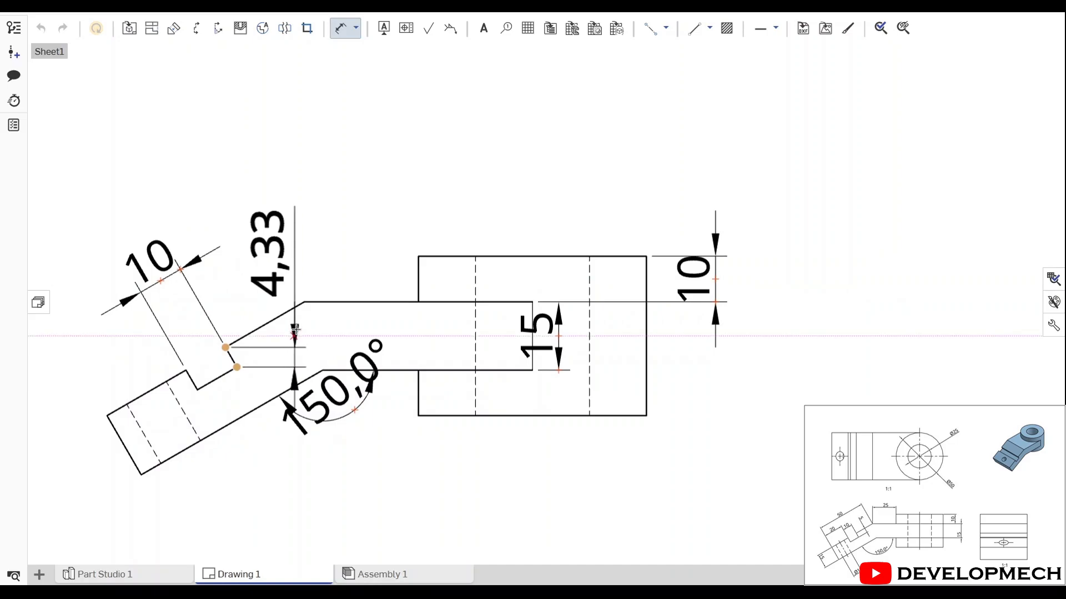
click(294, 323)
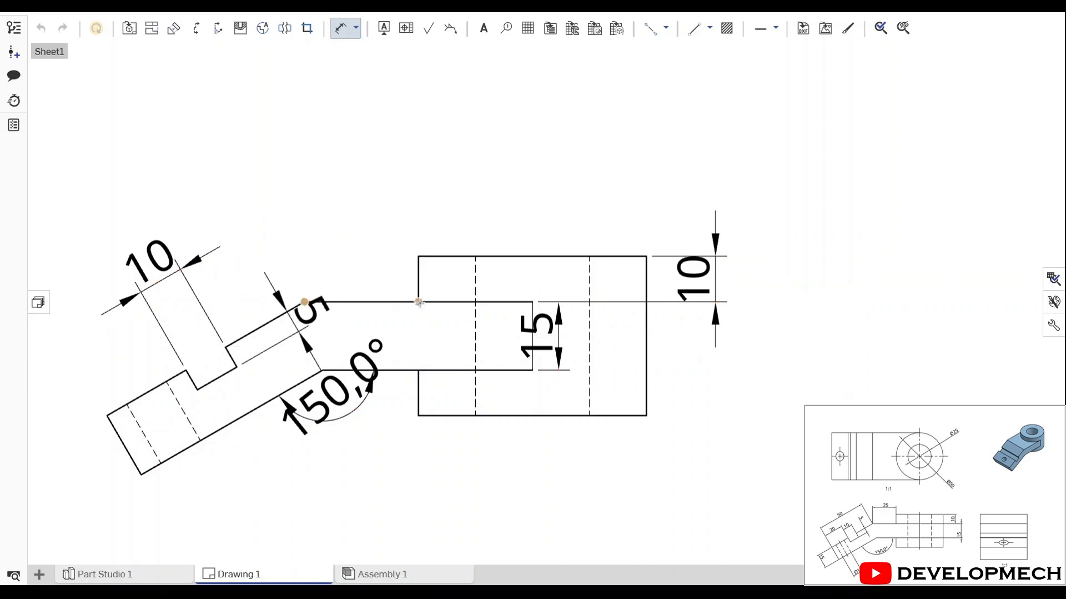
- Dimension the horizontal distance from the upper bend to the cylinder and the diameter of the hole in the angled arm
click(418, 301)
click(397, 158)
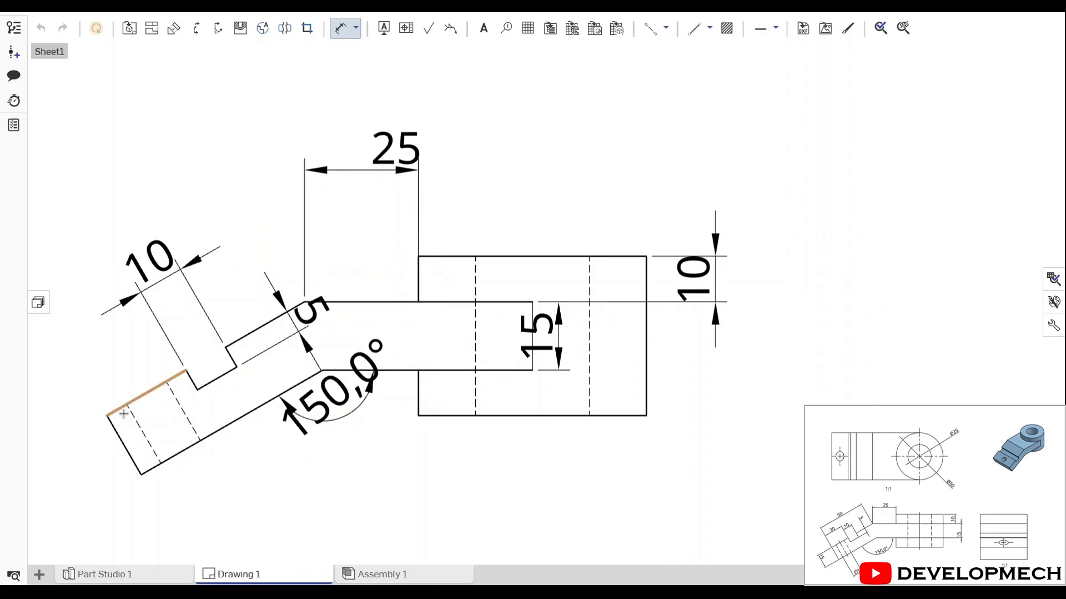
click(146, 432)
click(184, 415)
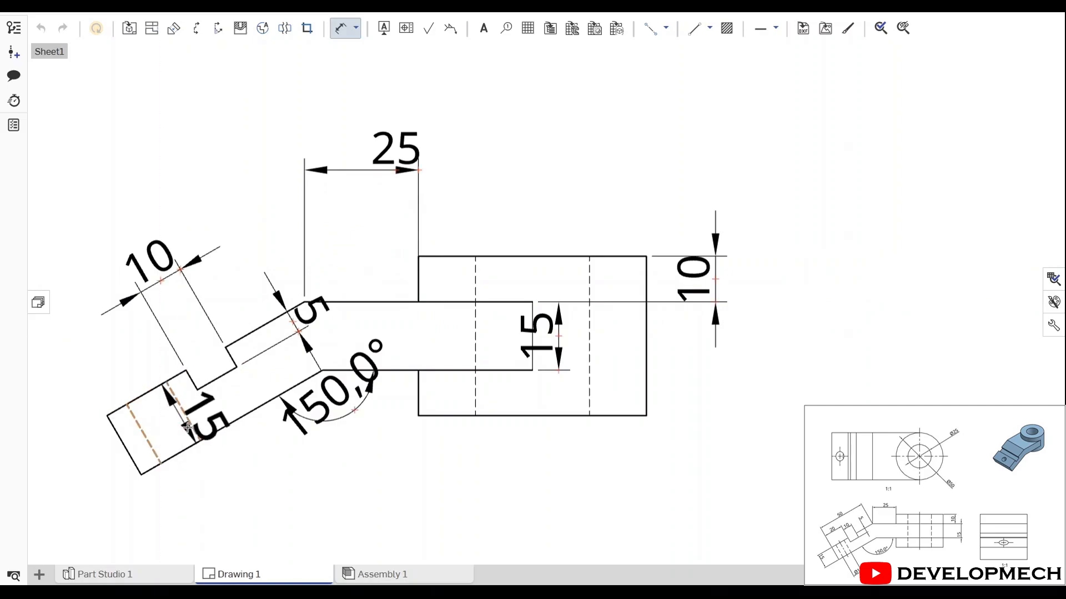
click(201, 479)
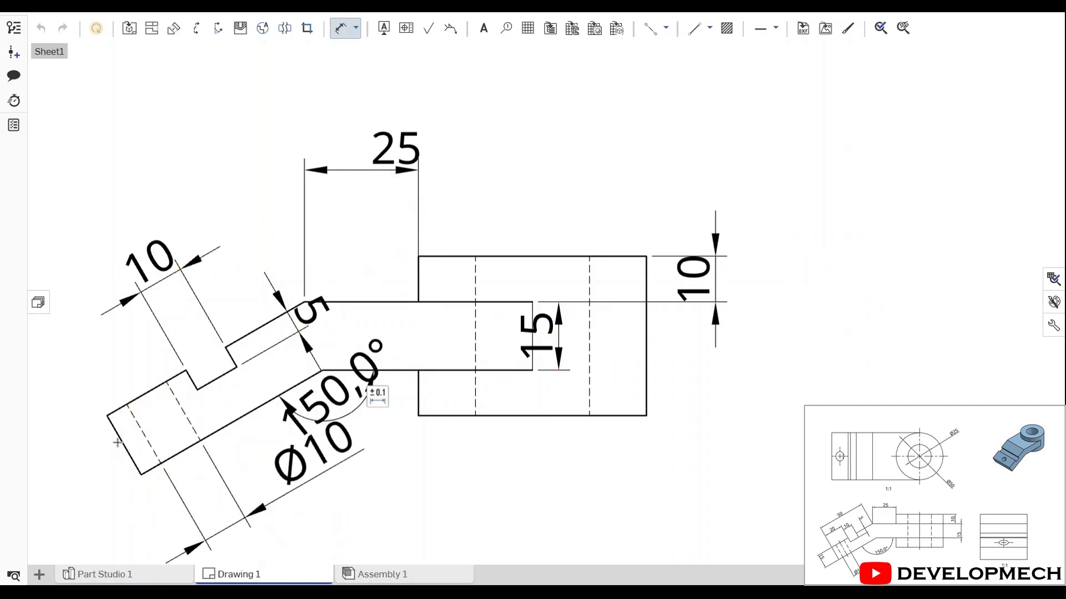
- Dimension the thickness of the angled arm at its free end in the front view
click(118, 441)
click(99, 479)
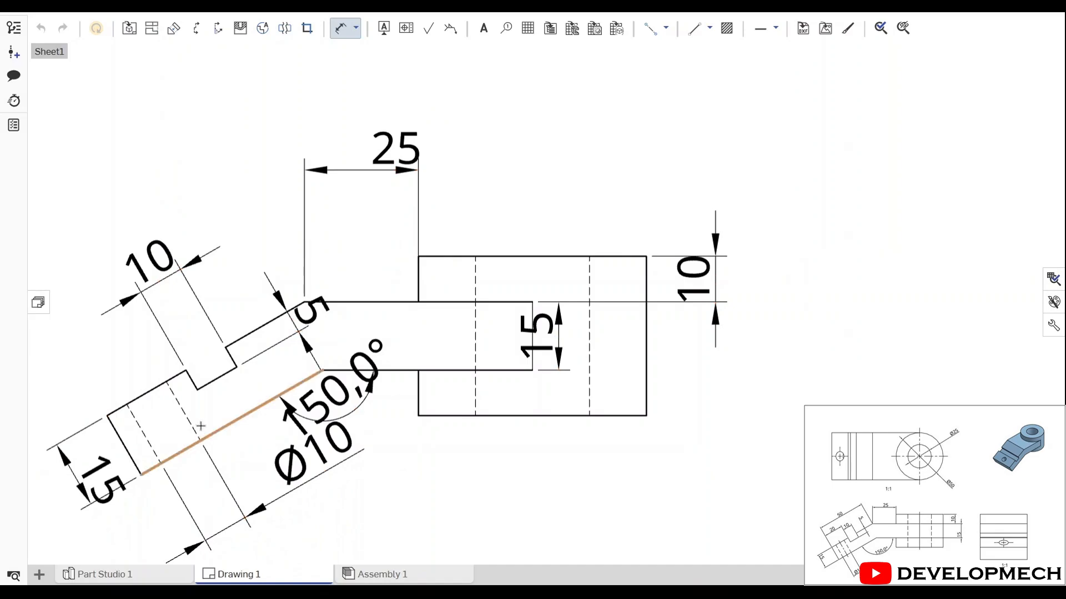
scroll(233, 413, down, 5)
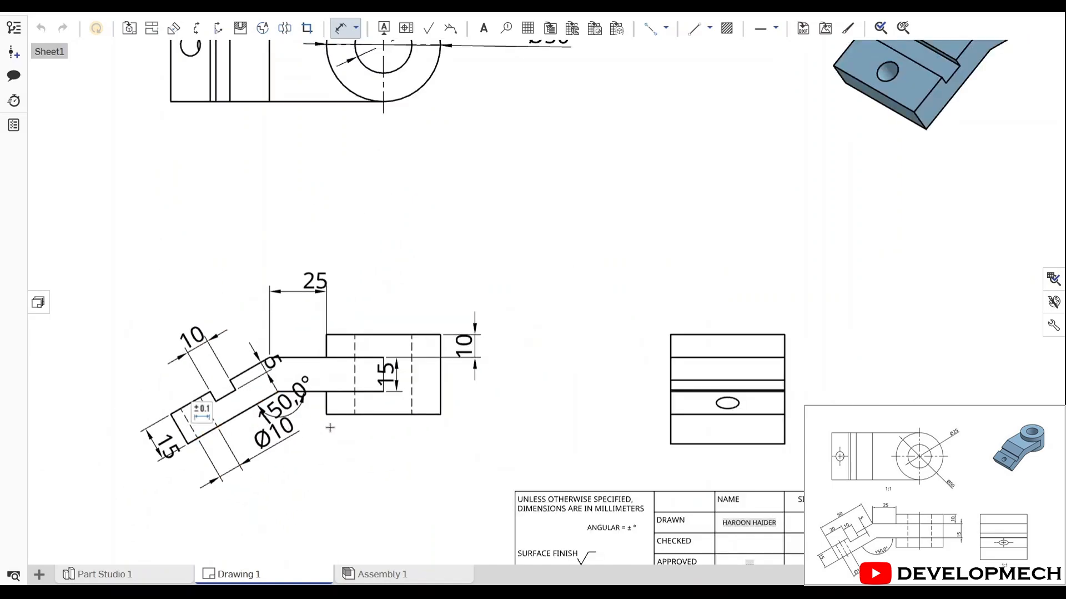
key(Escape)
scroll(375, 372, down, 3)
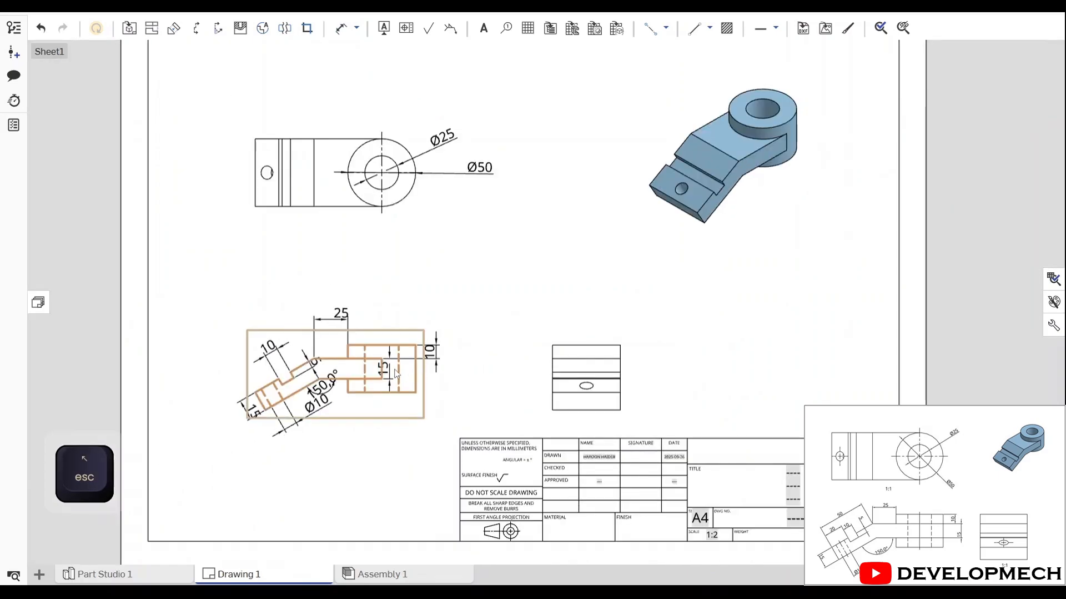
- Move the horizontal arm thickness, small hole diameter and angled end thickness dimensions clear of the front view's geometry and neighbouring labels
scroll(397, 373, up, 5)
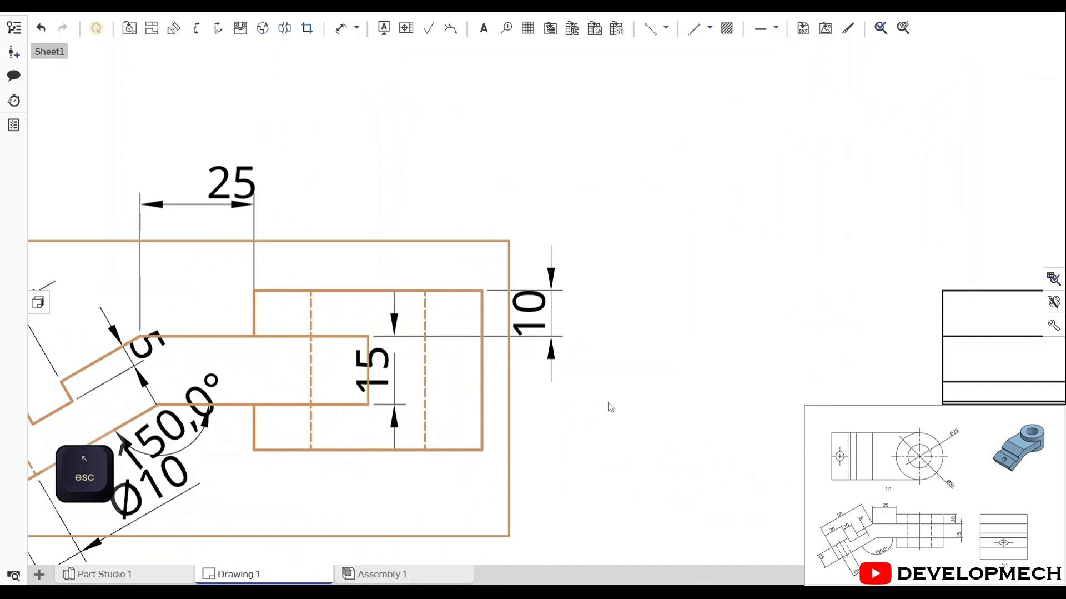
drag(372, 369, 642, 392)
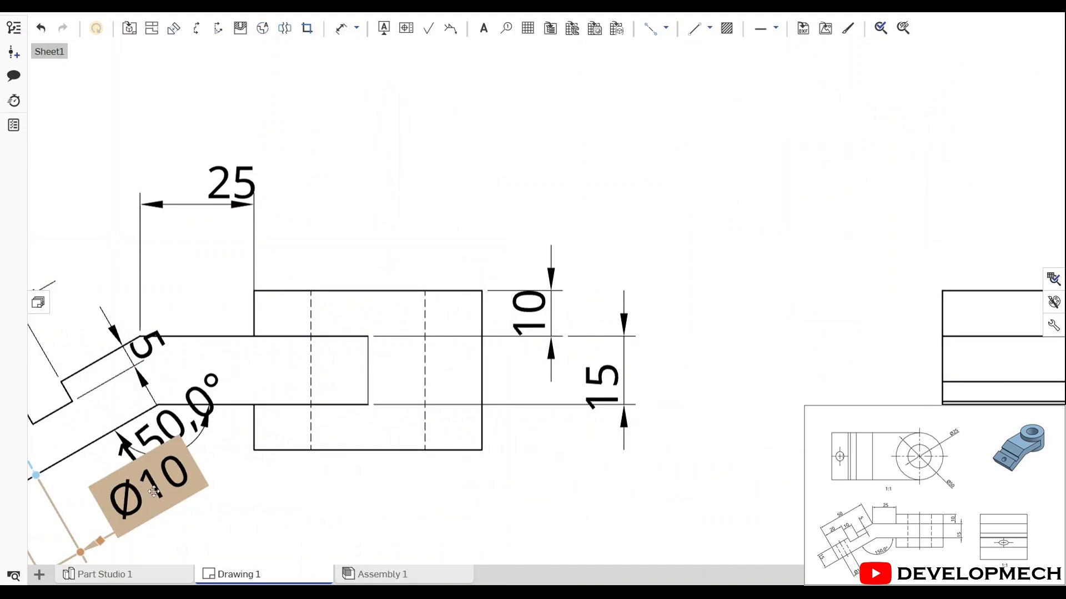
mouse_move(154, 491)
mouse_down()
mouse_move(183, 553)
mouse_move(218, 575)
mouse_move(262, 464)
mouse_up()
mouse_move(261, 465)
middle_down()
mouse_move(462, 305)
mouse_move(497, 262)
middle_up()
mouse_move(409, 341)
mouse_down()
mouse_move(258, 553)
mouse_move(356, 504)
mouse_up()
click(153, 308)
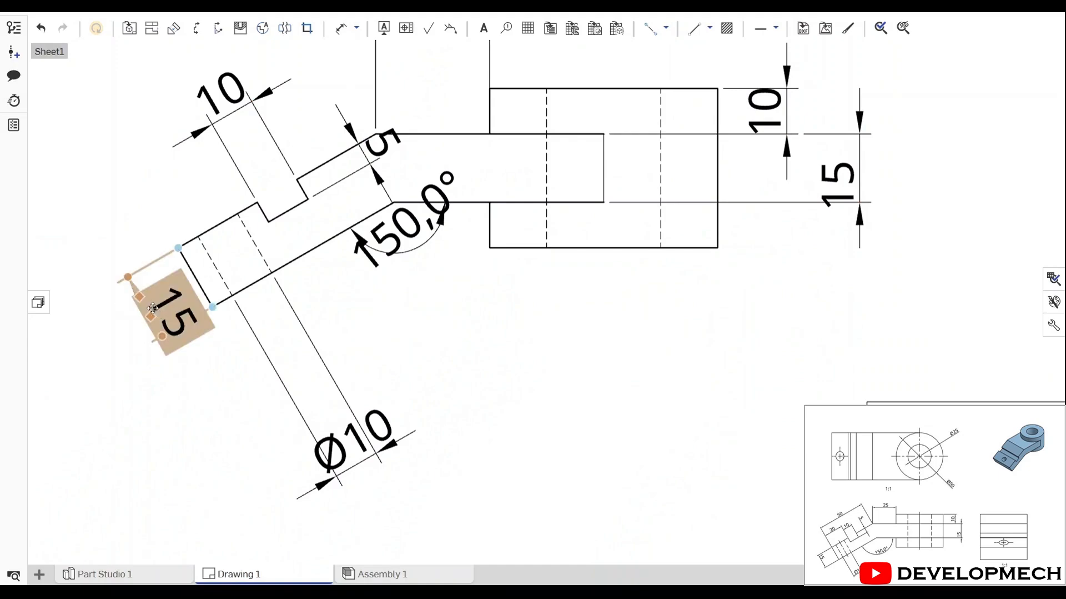
drag(153, 308, 58, 344)
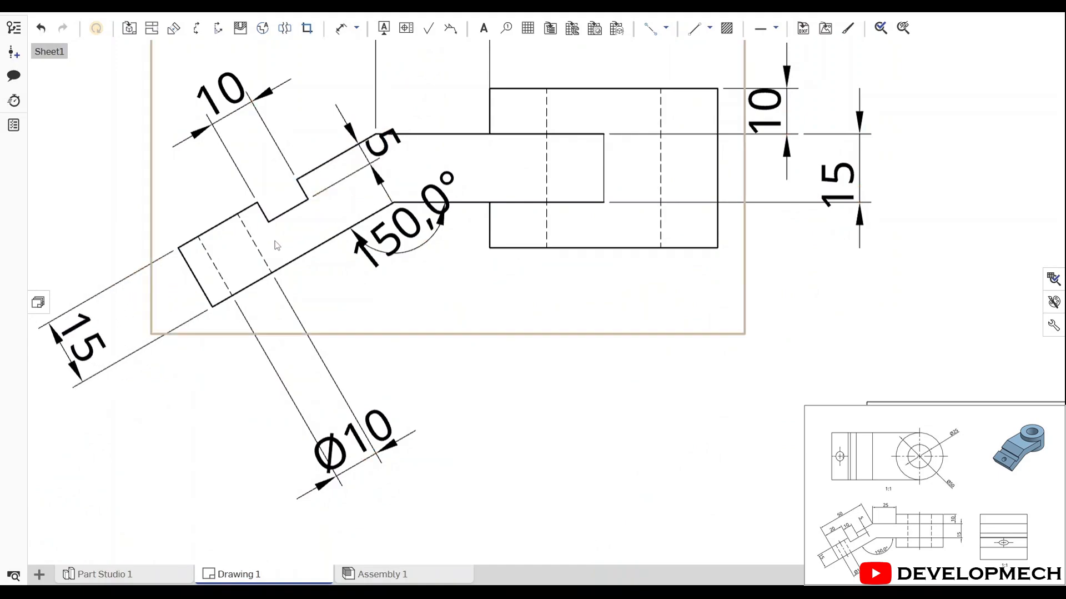
scroll(276, 245, down, 5)
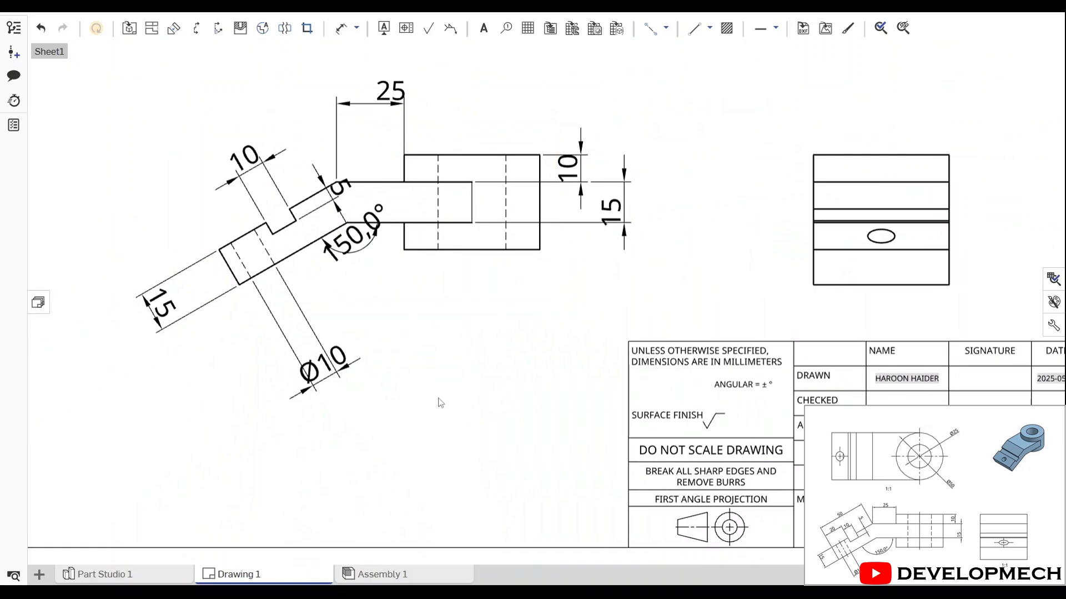
middle_drag(440, 402, 306, 411)
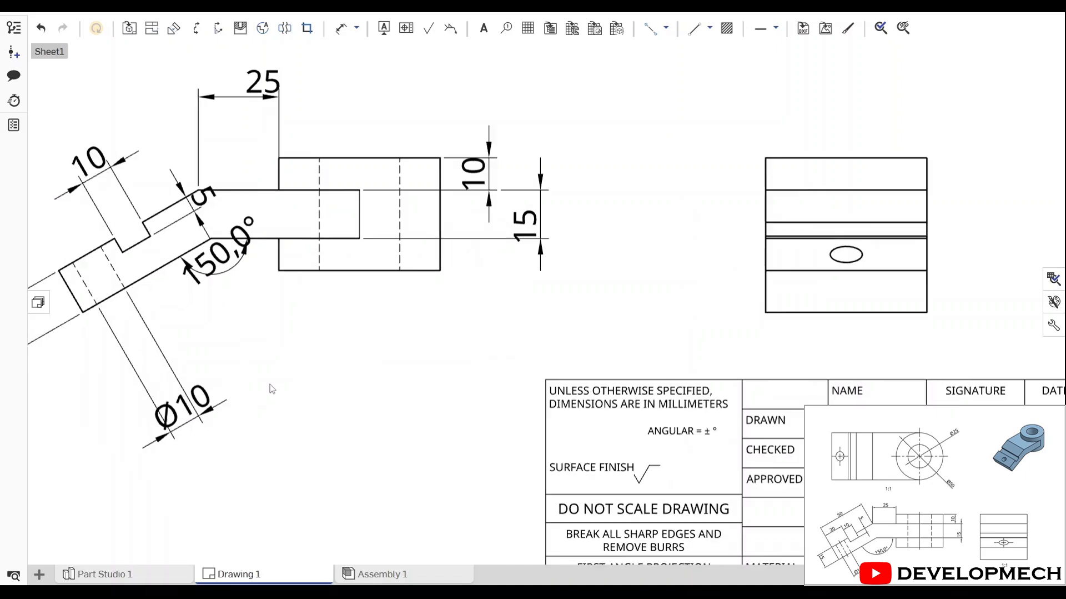
scroll(281, 405, down, 6)
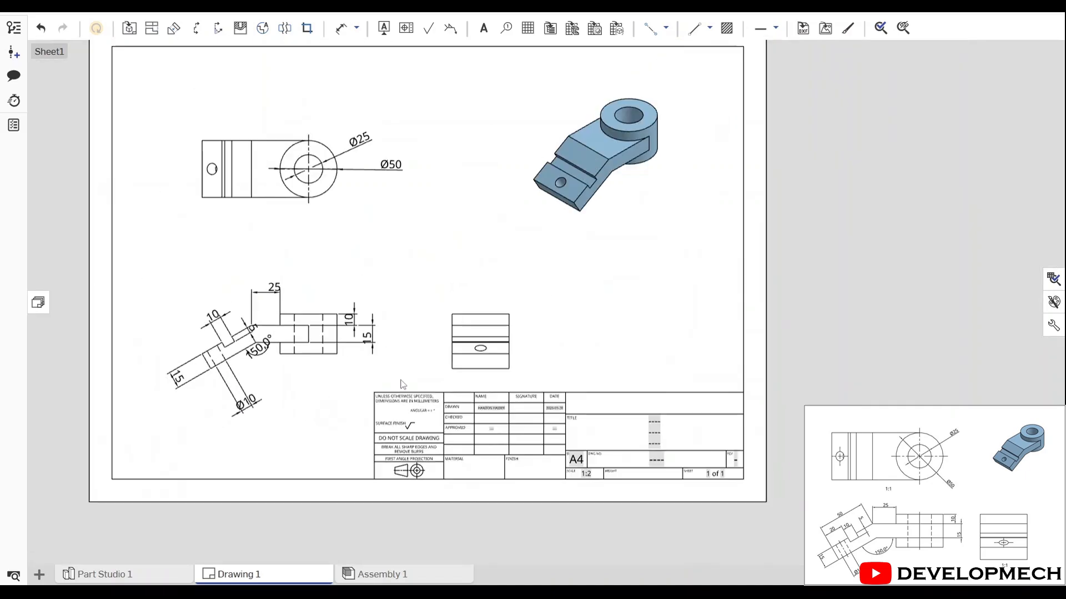
middle_drag(552, 350, 573, 346)
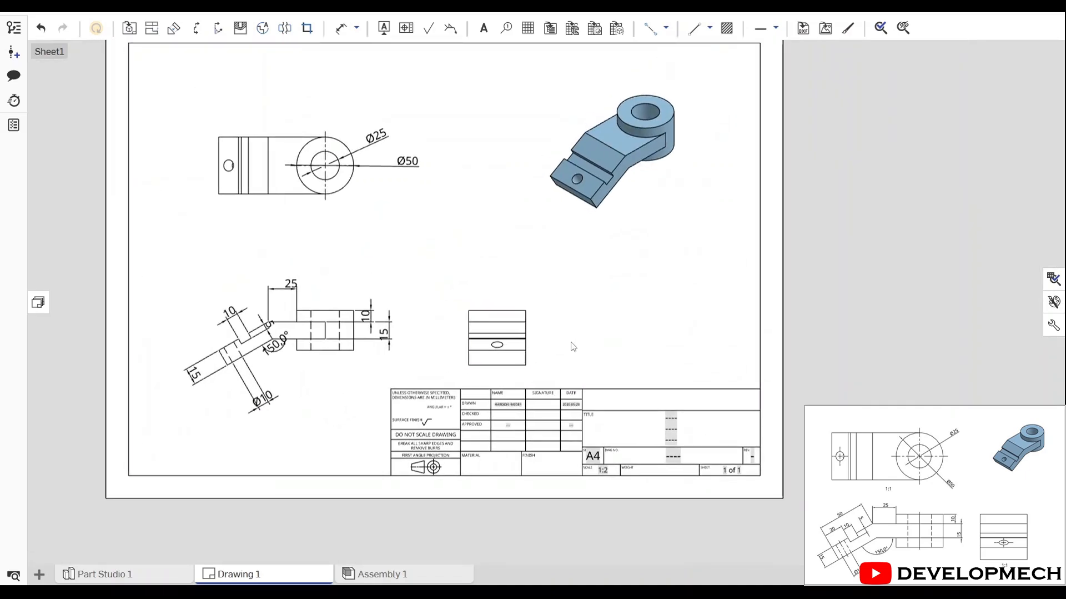
scroll(573, 346, down, 2)
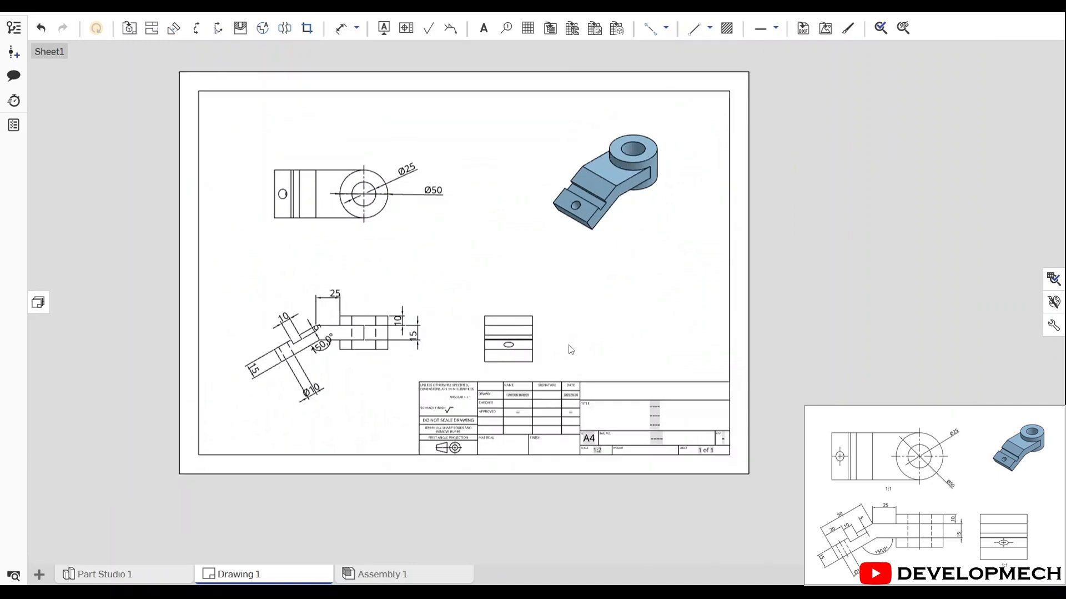
middle_drag(566, 350, 602, 351)
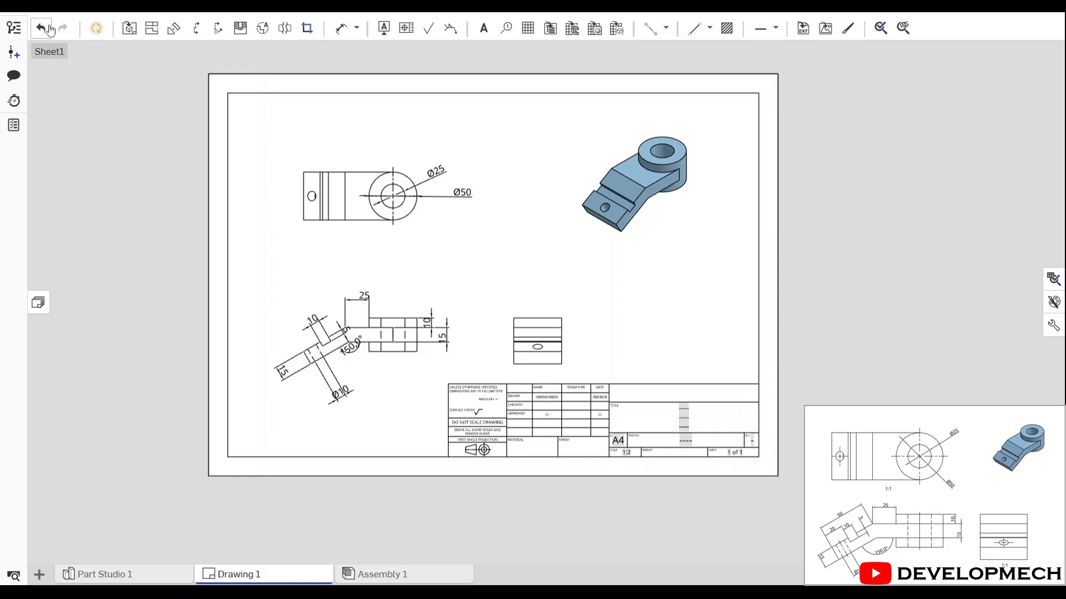
right_click(274, 107)
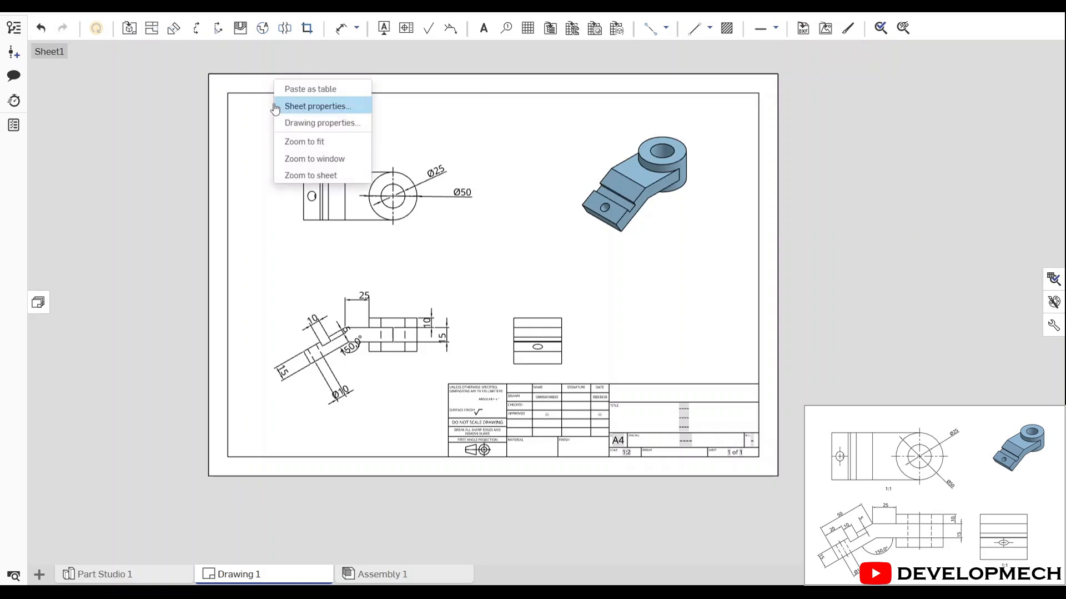
click(112, 196)
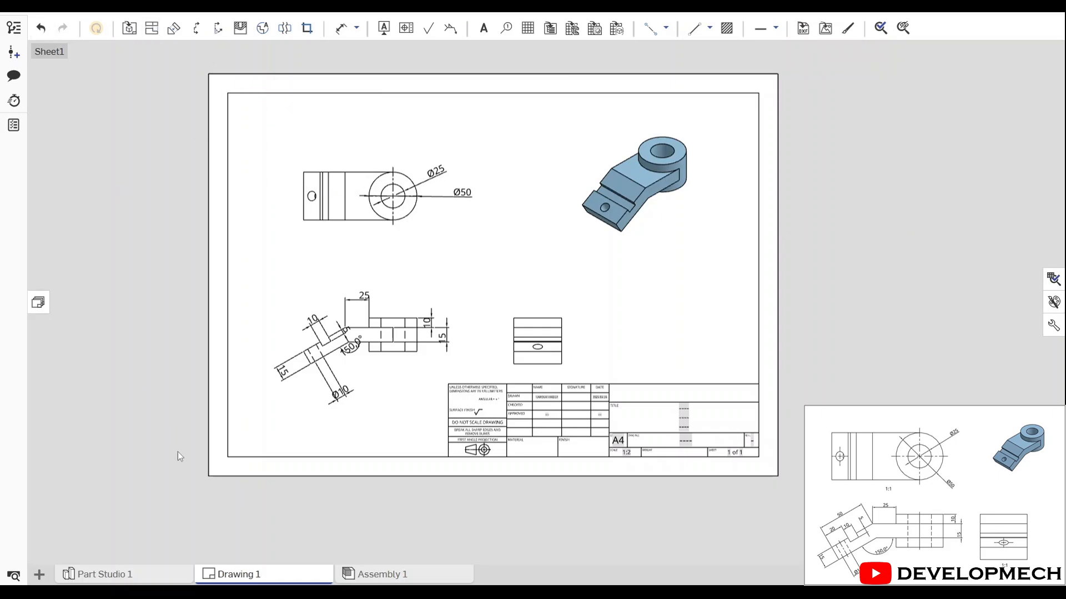
- Export Drawing 1 as a version 1.5 PDF in black and white, using the download option
right_click(300, 575)
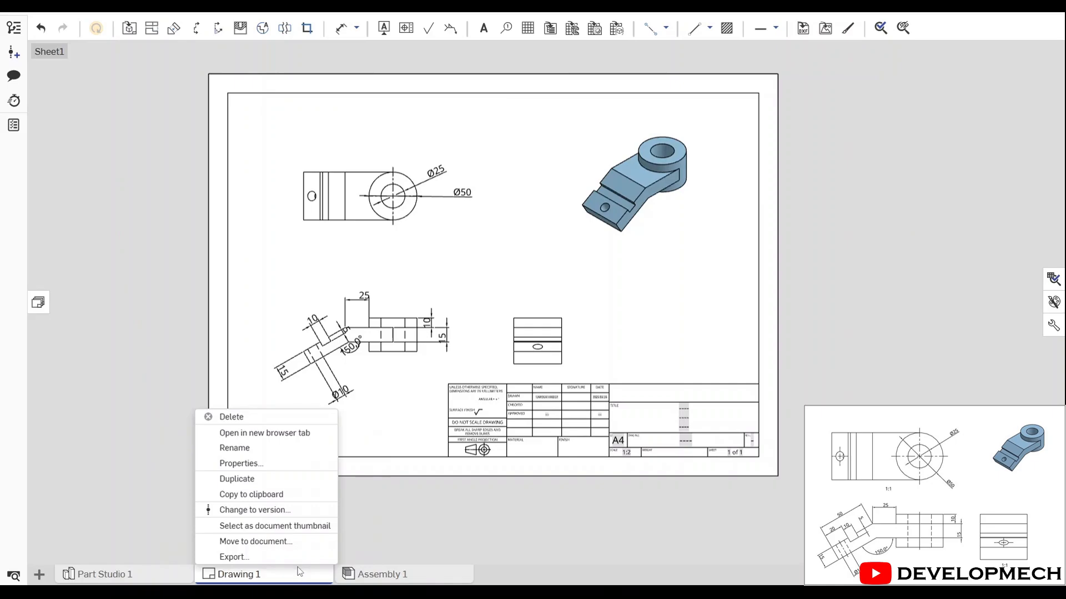
click(288, 563)
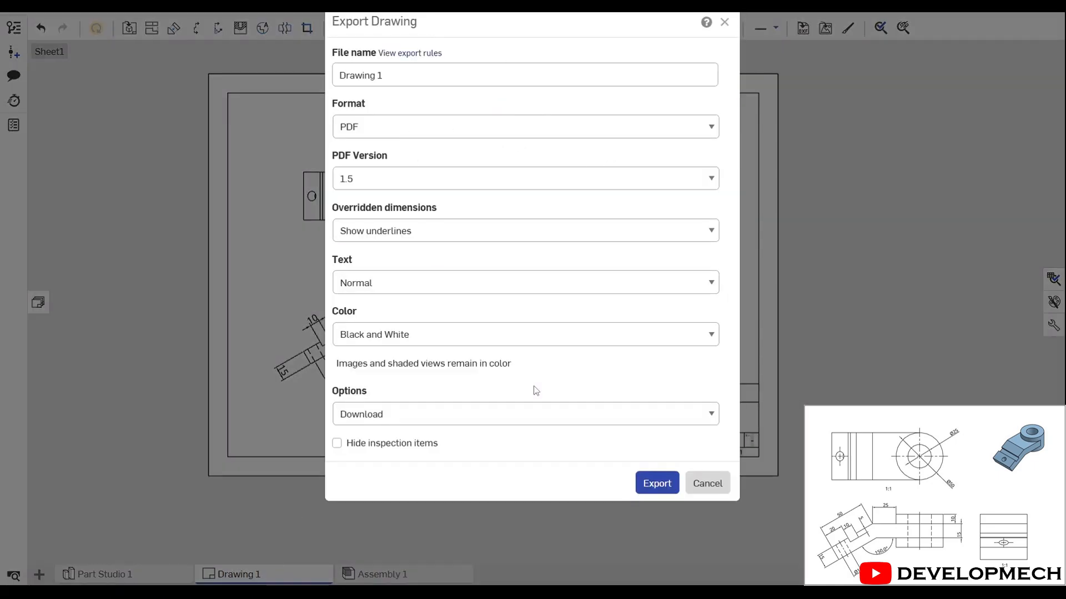
click(657, 482)
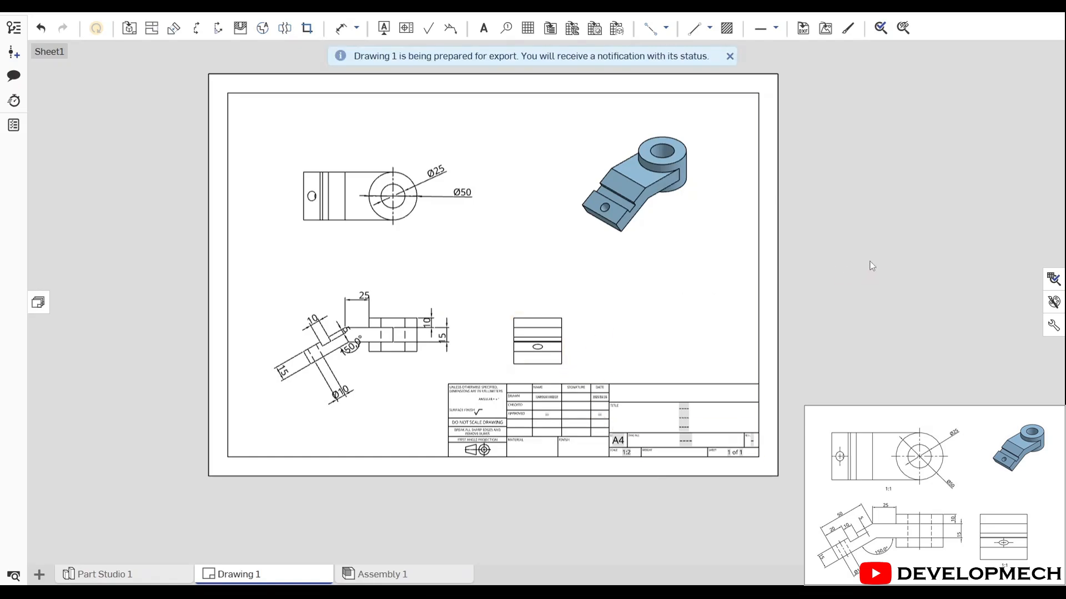
- Examine the bracket model in Part Studio 1 from different angles and return to Drawing 1 to check the sheet
click(108, 576)
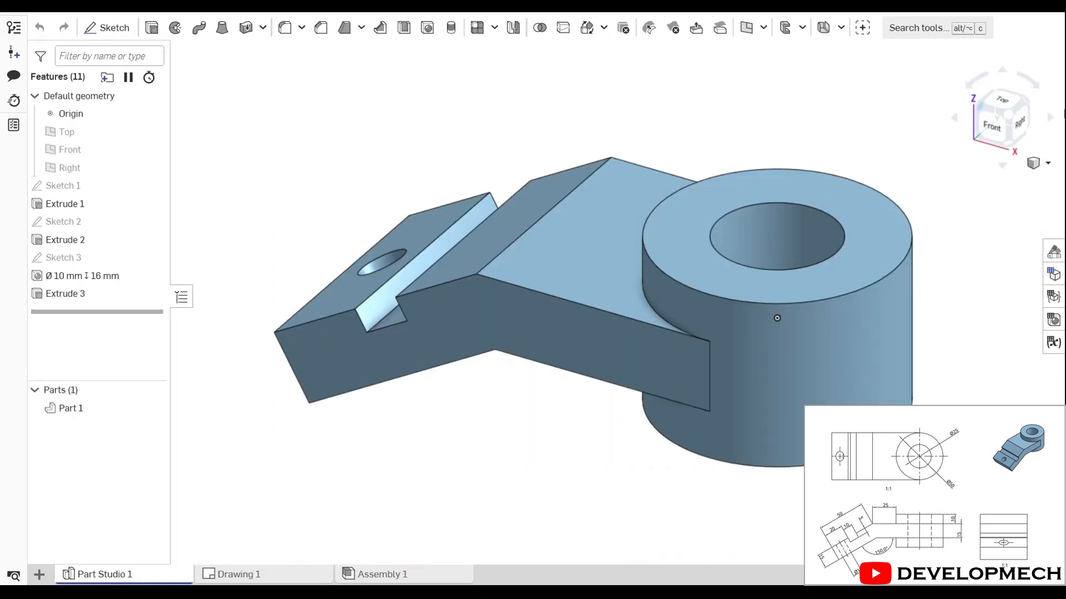
click(979, 99)
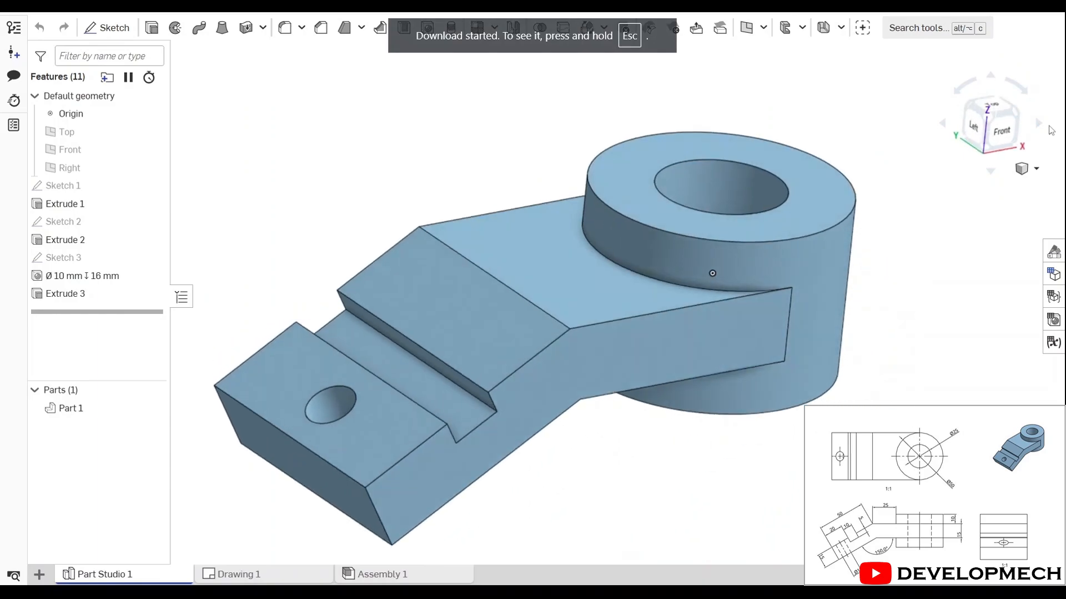
click(987, 116)
click(274, 571)
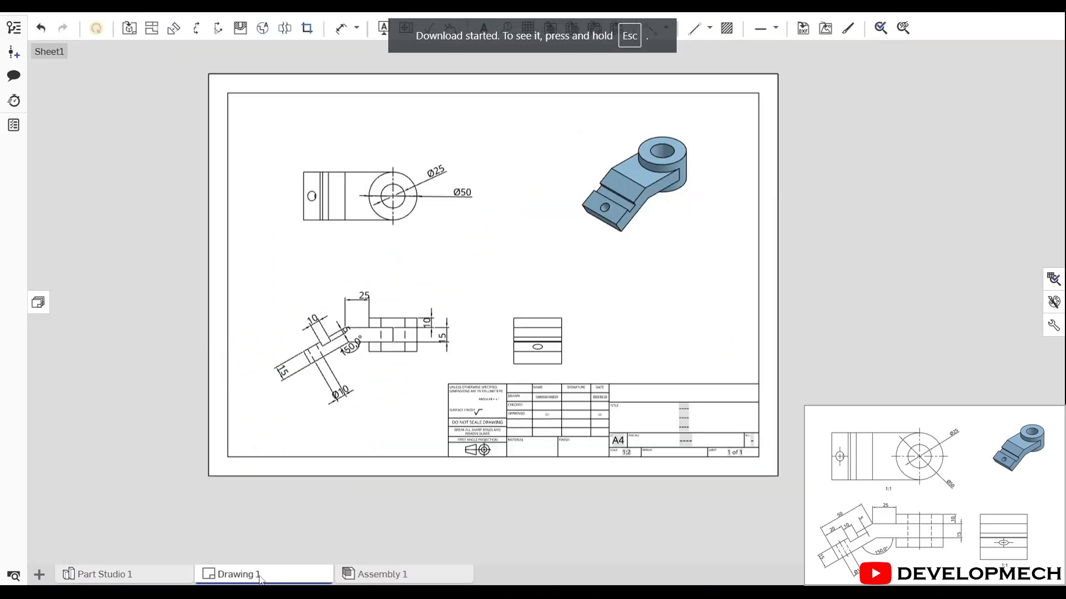
scroll(450, 233, up, 3)
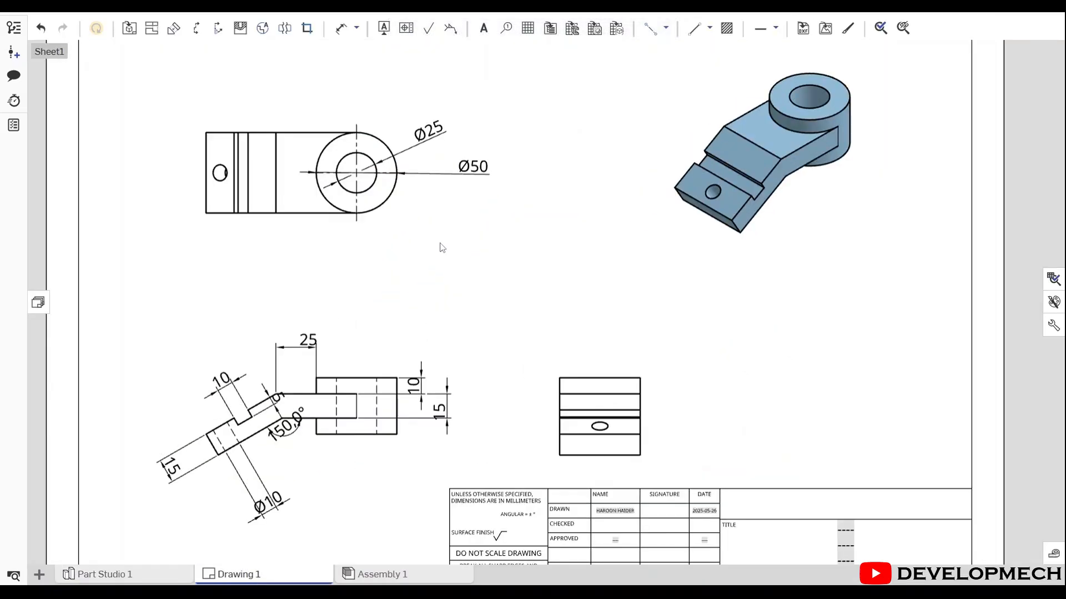